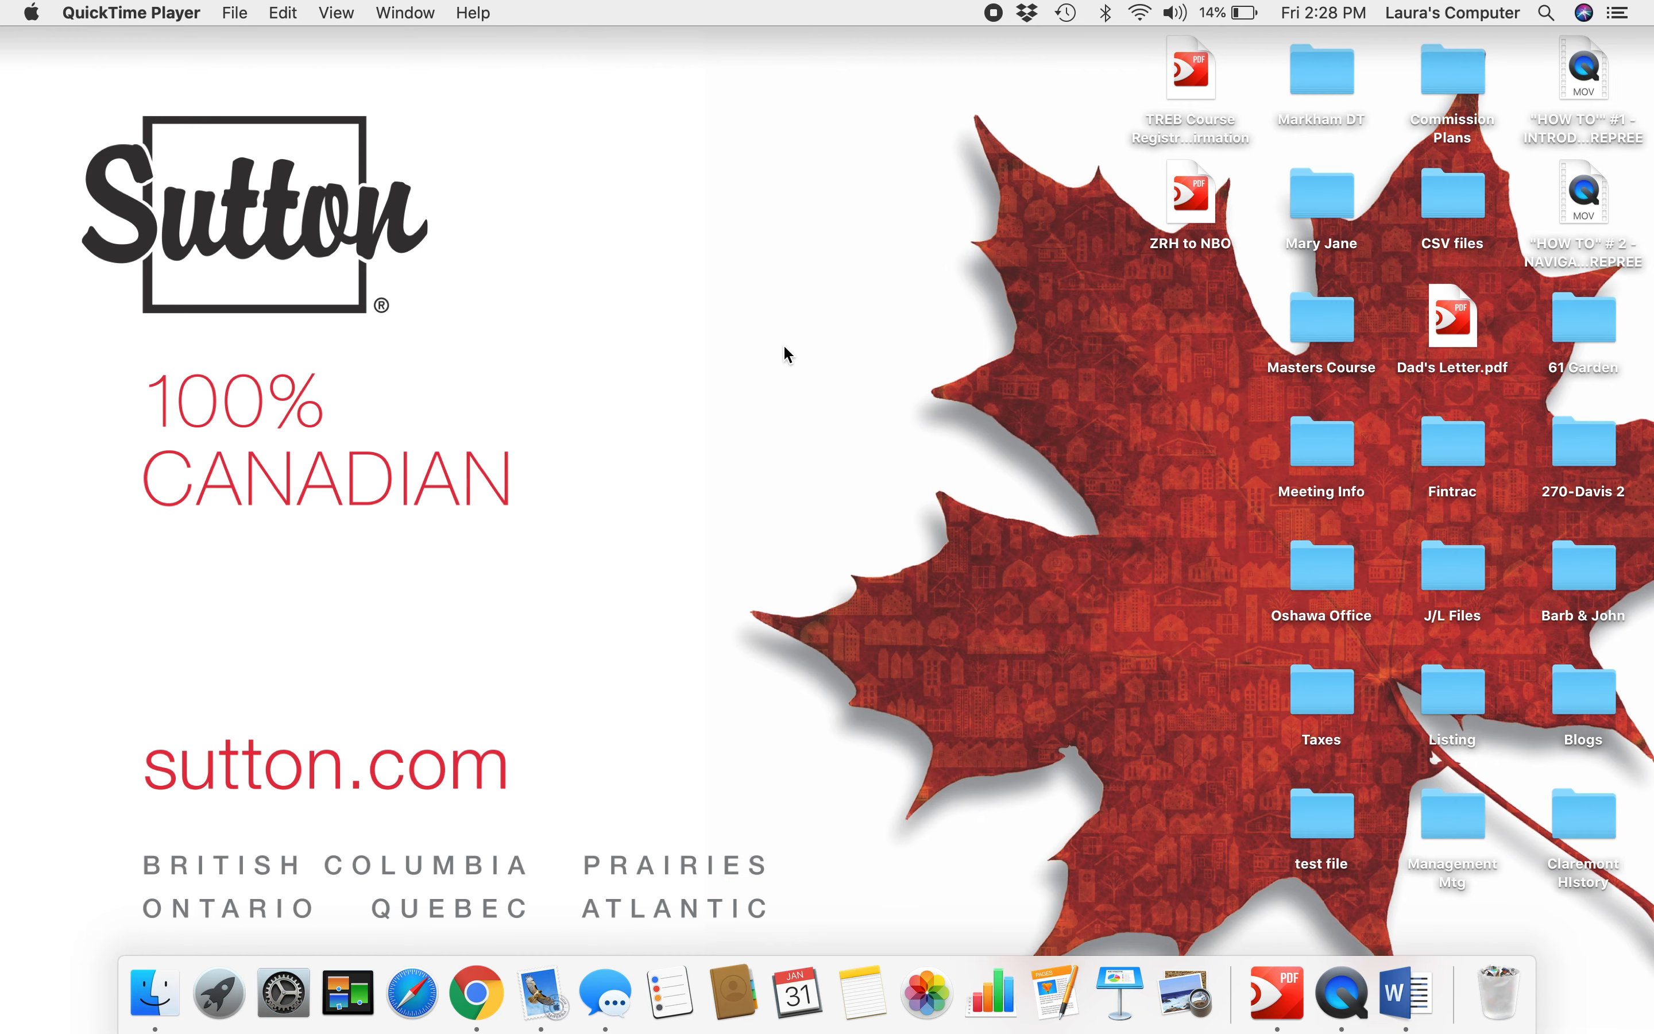
Step: Bring Chrome to the front and expand its window to full screen
left_click(479, 989)
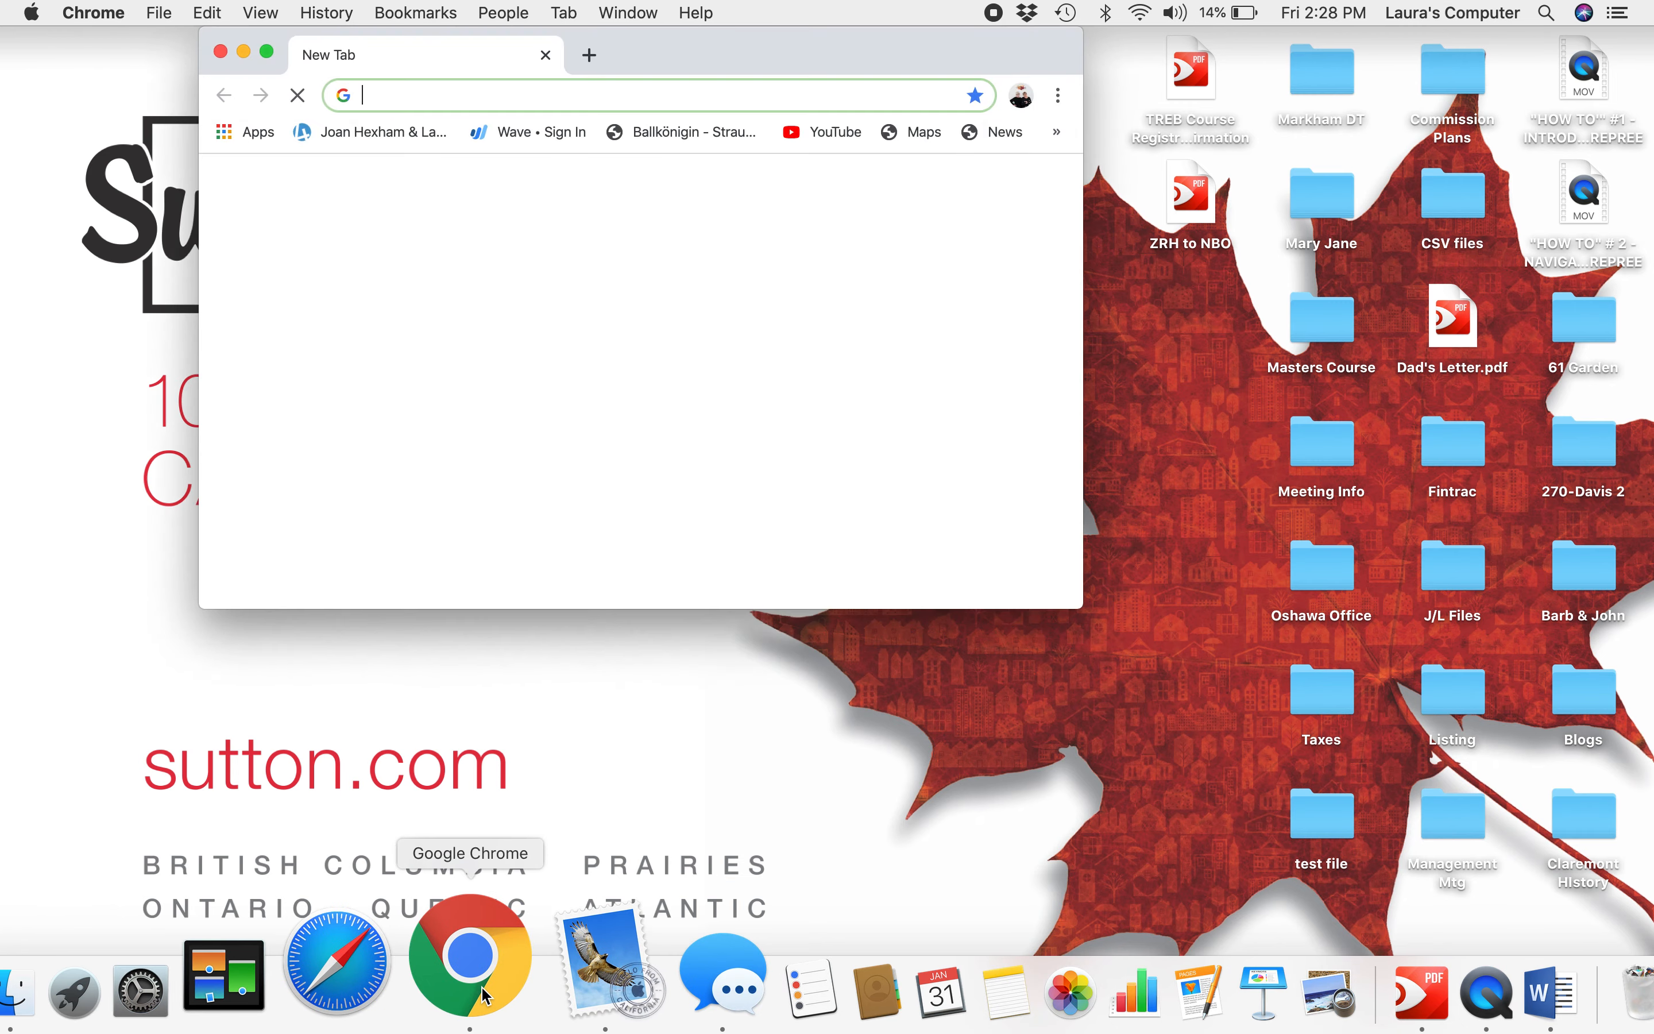
left_click(267, 52)
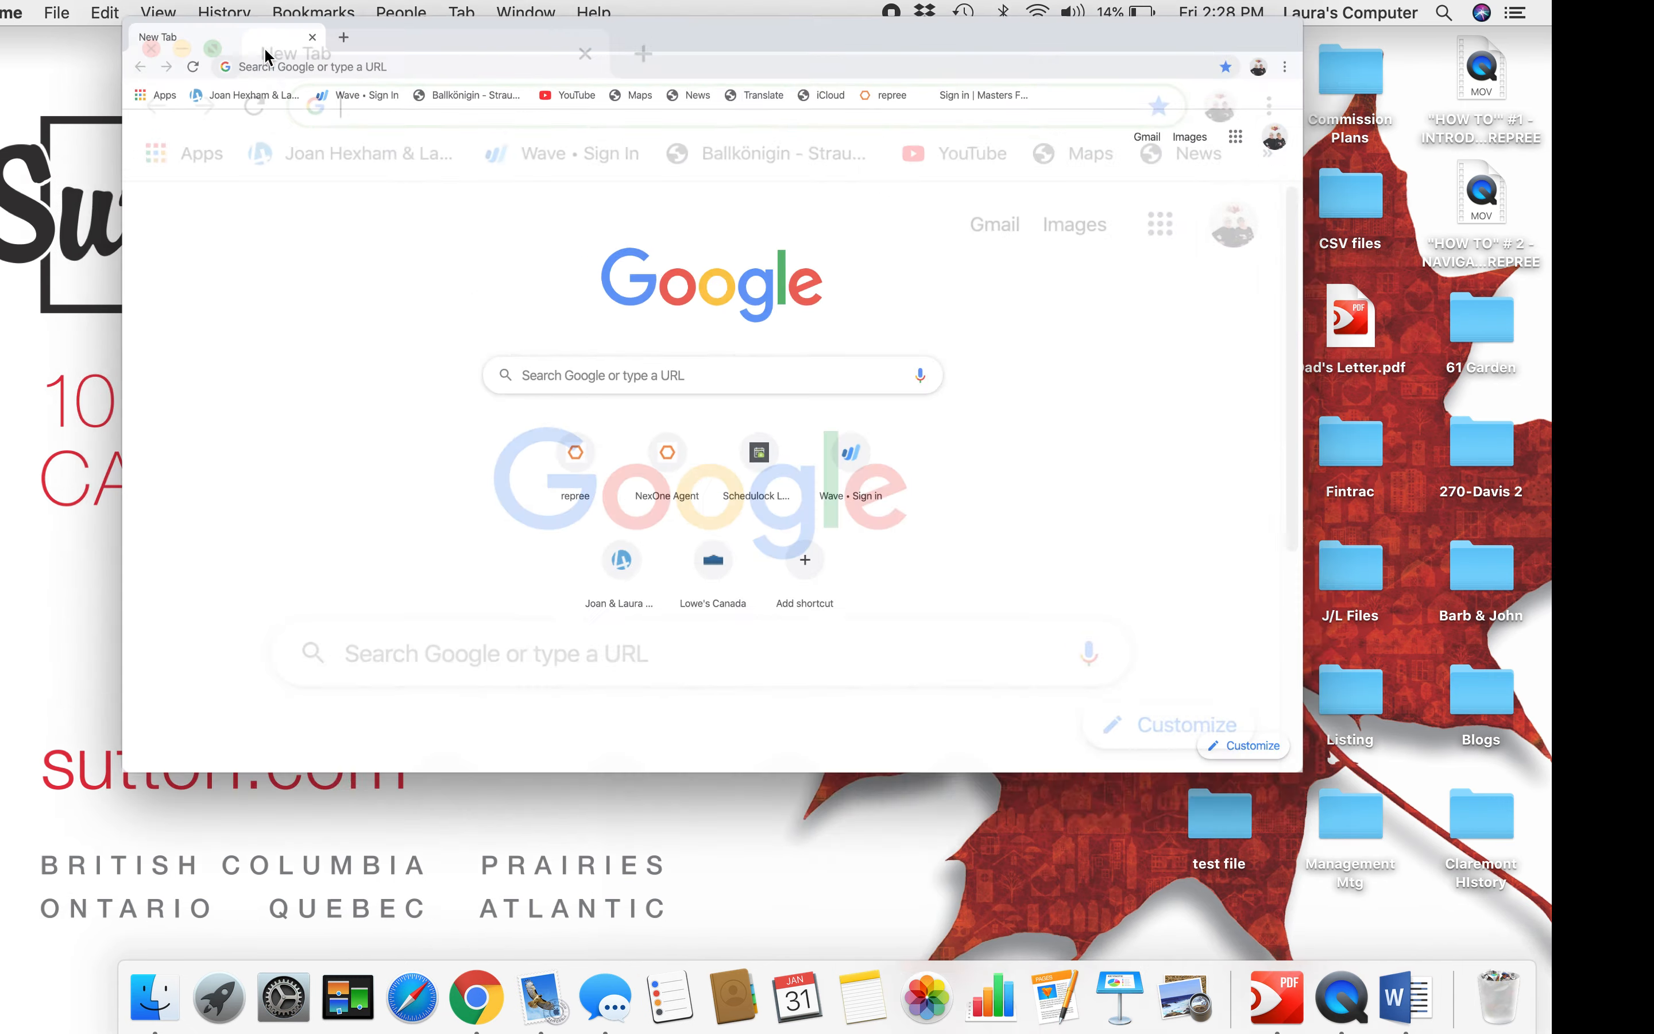
Step: Open the repree agent site from the New Tab shortcut tile to reach the Home dashboard
left_click(636, 593)
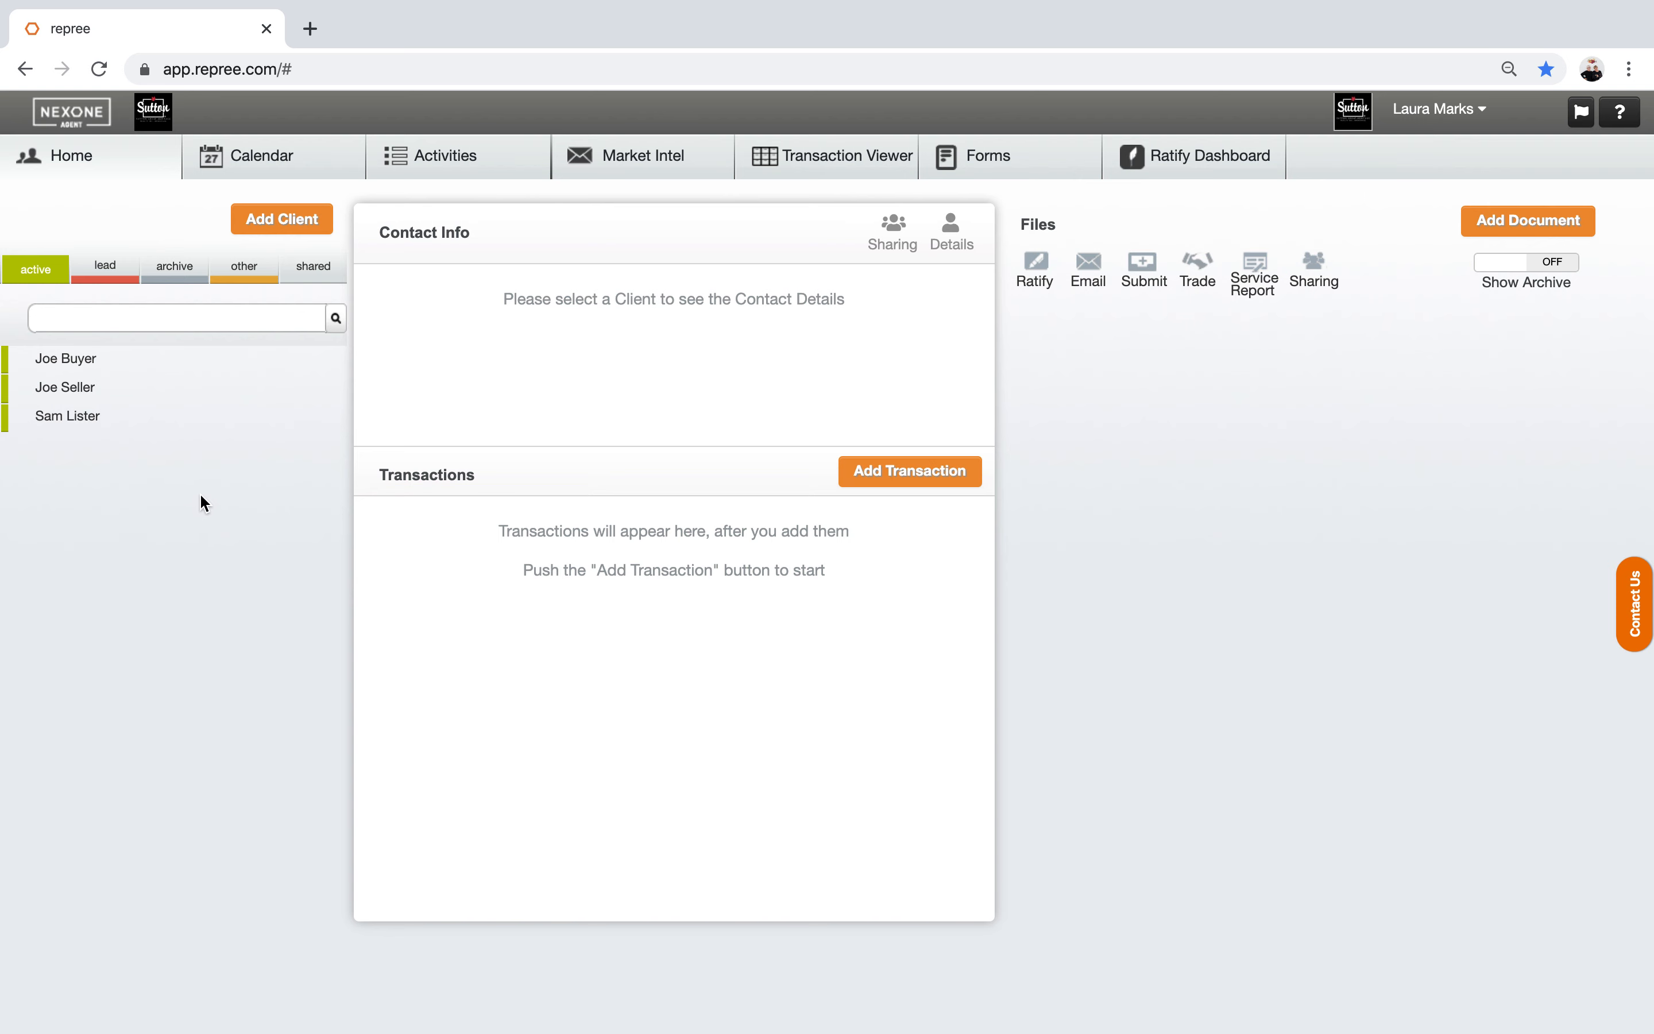
Step: Start a new client and enter the client's first and last name
left_click(274, 225)
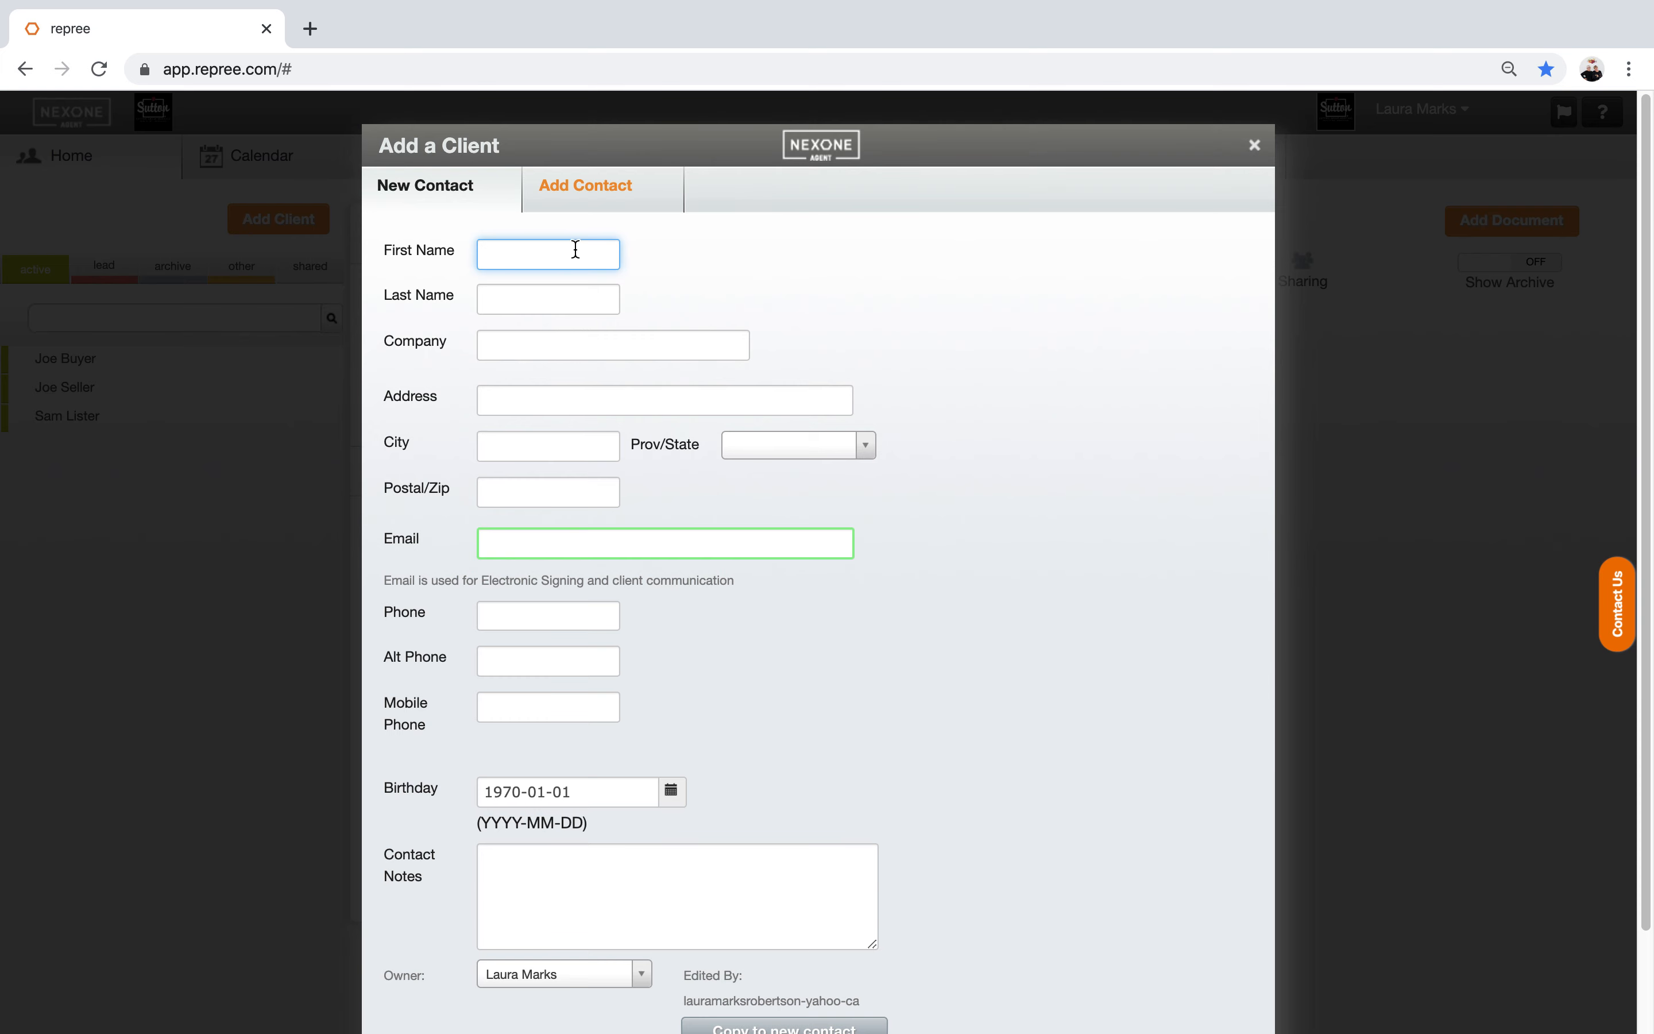
left_click(525, 253)
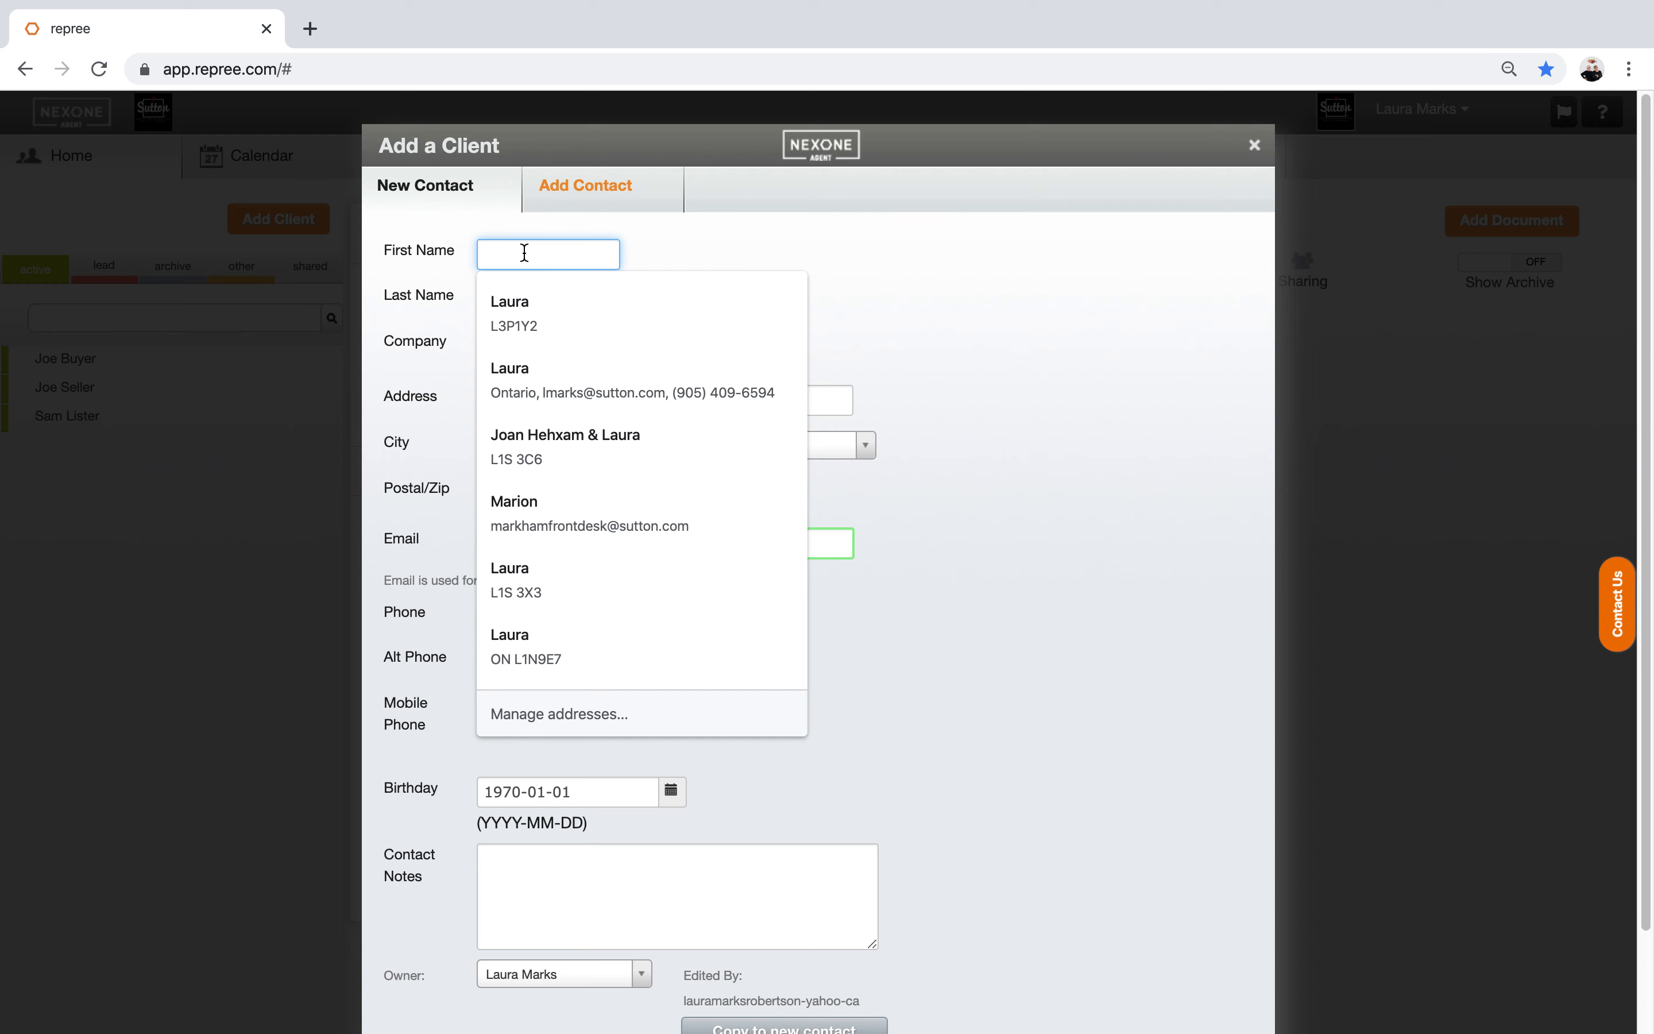
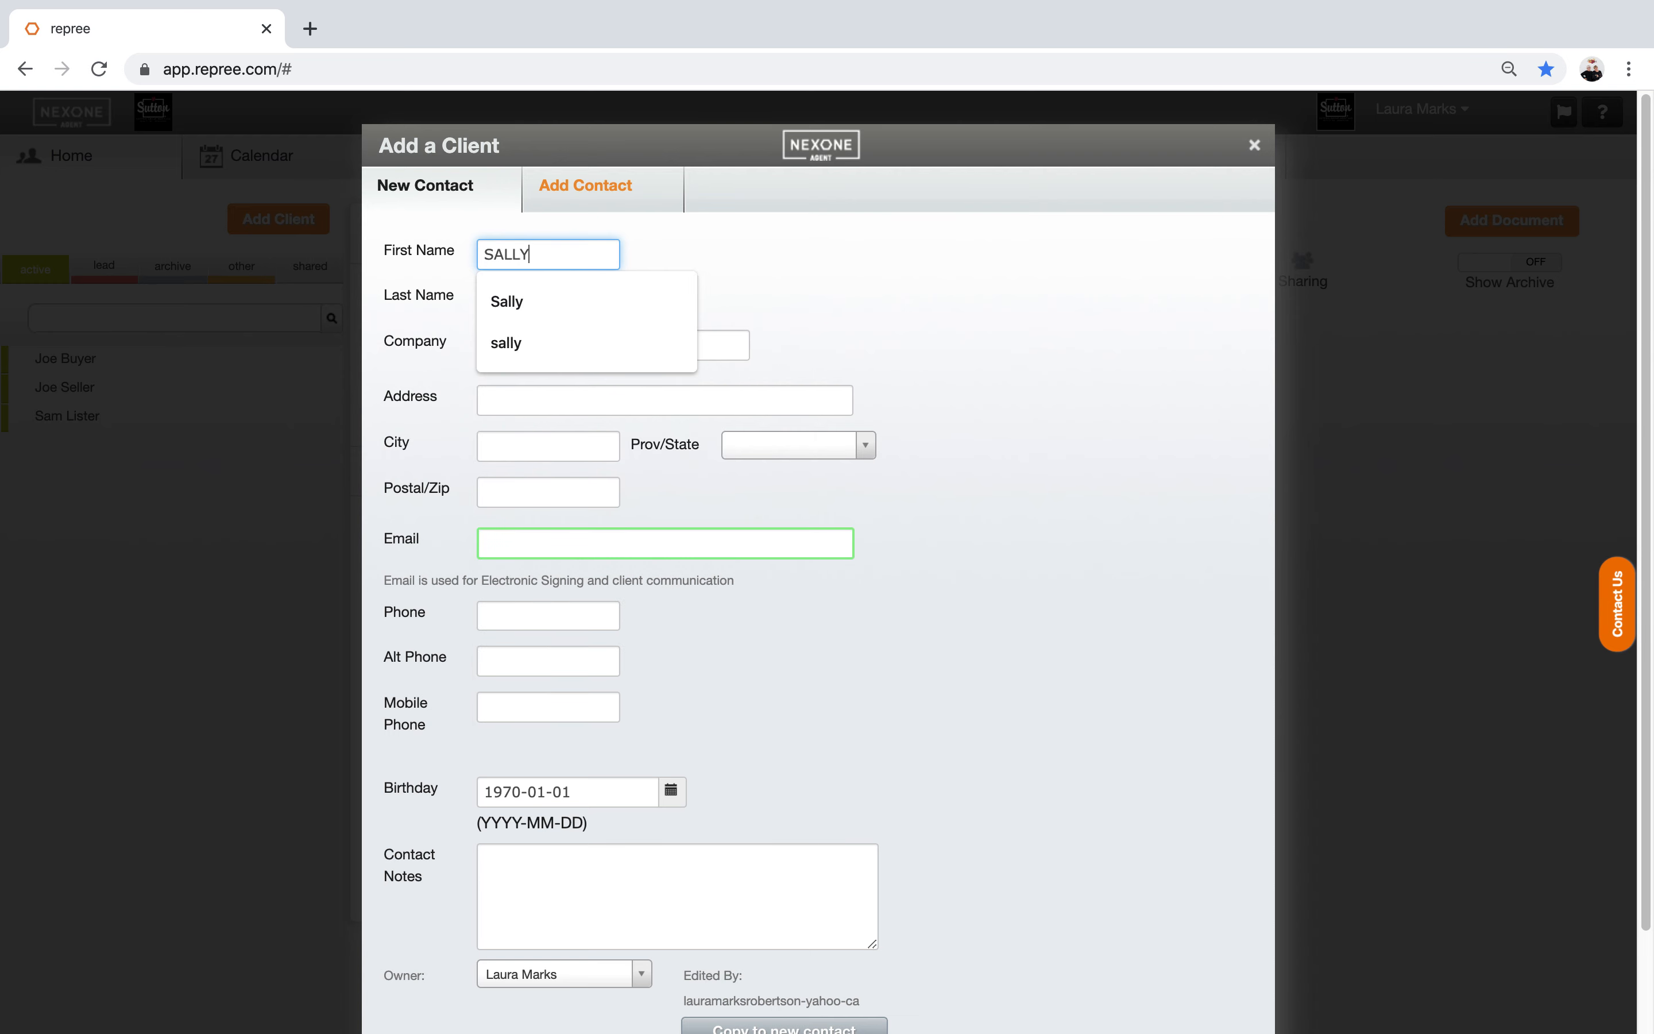
key("Tab")
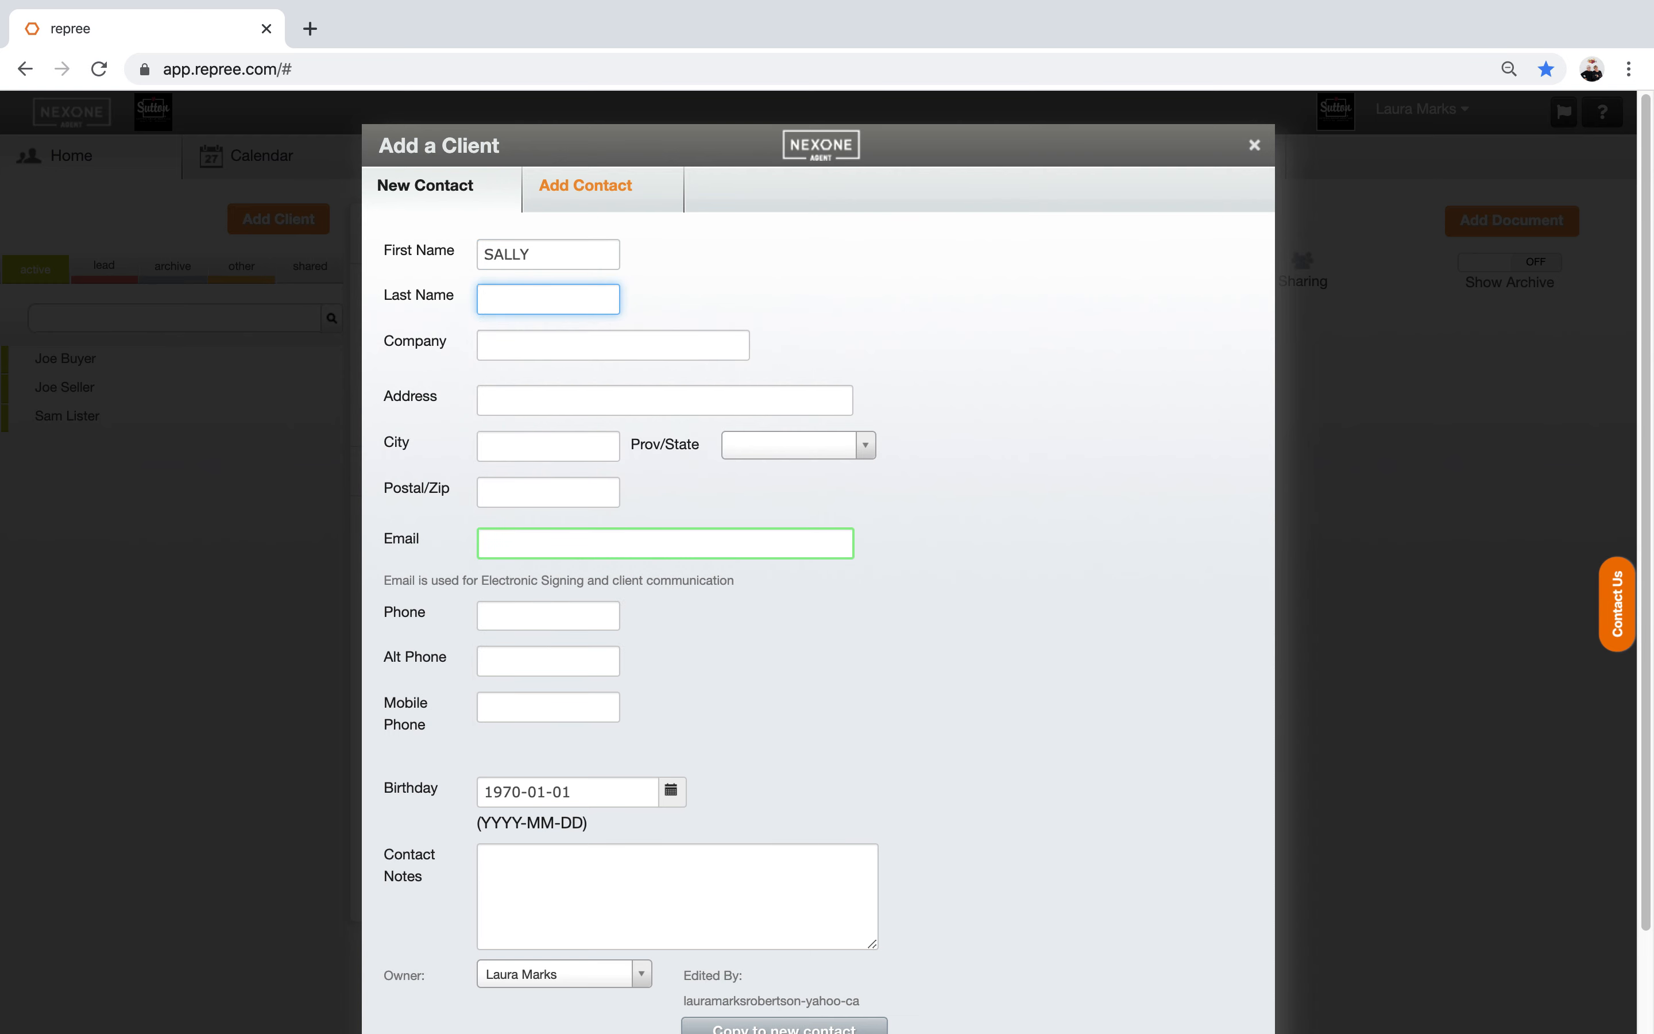
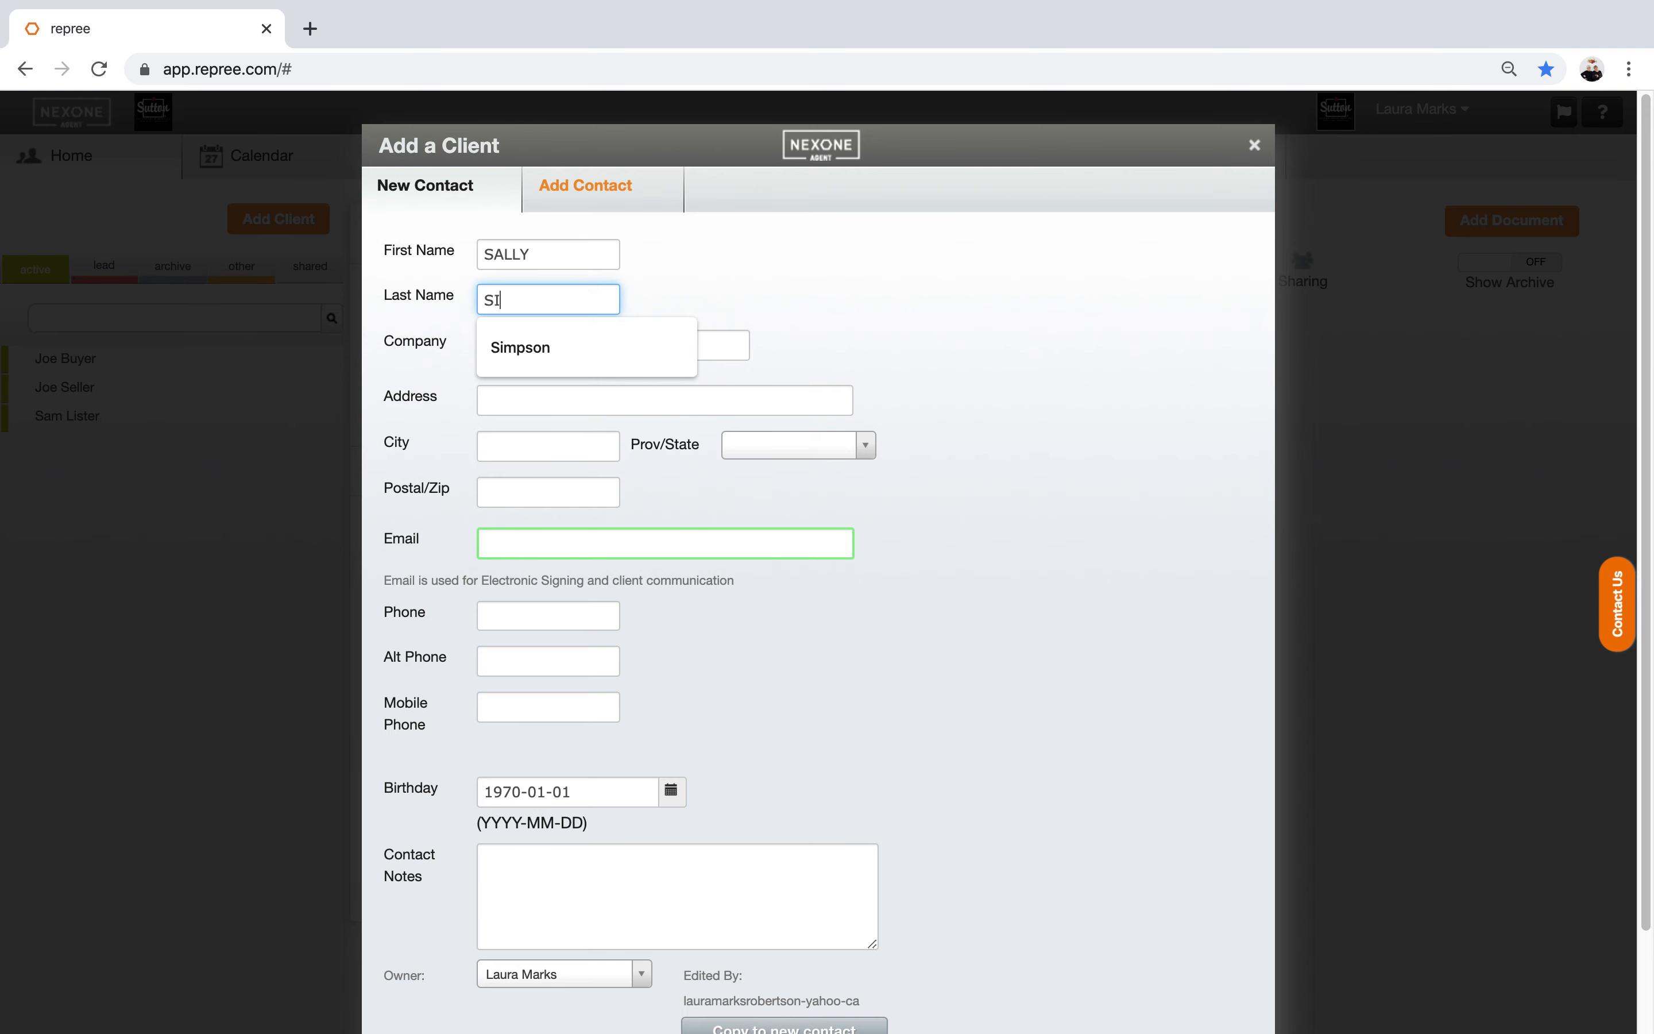
Step: Enter the client's street address, city, province ONTARIO and the start of the postal code
key("Tab")
key("Tab")
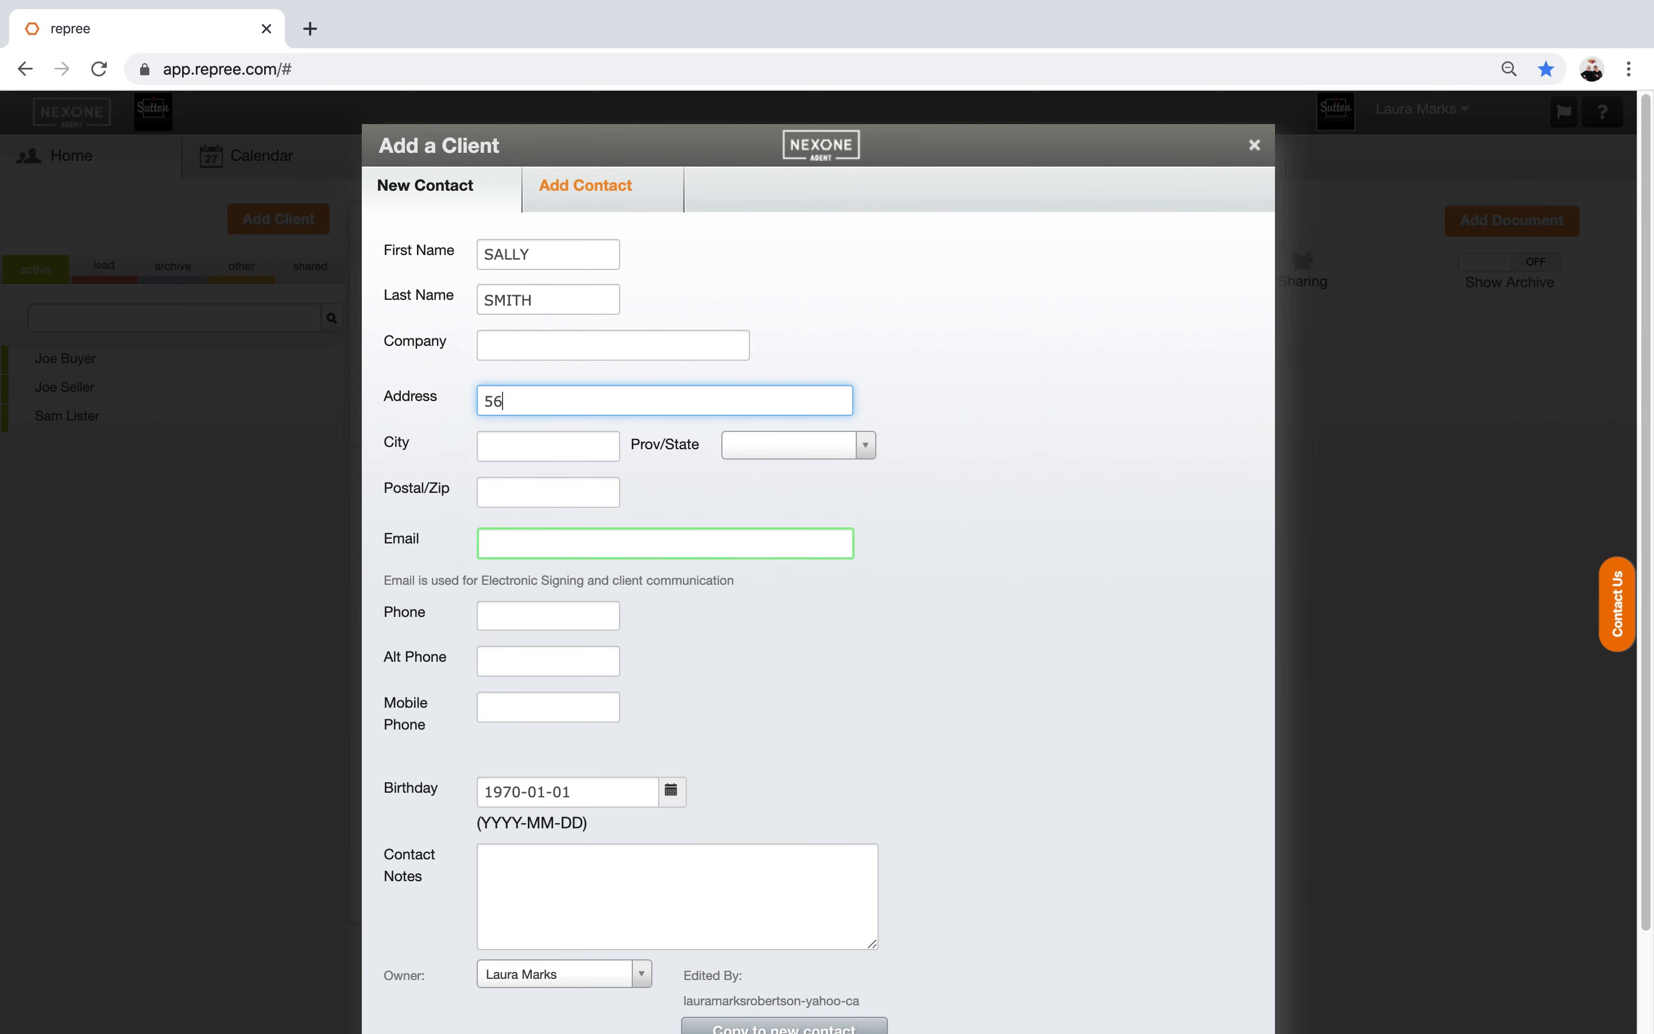
key("Tab")
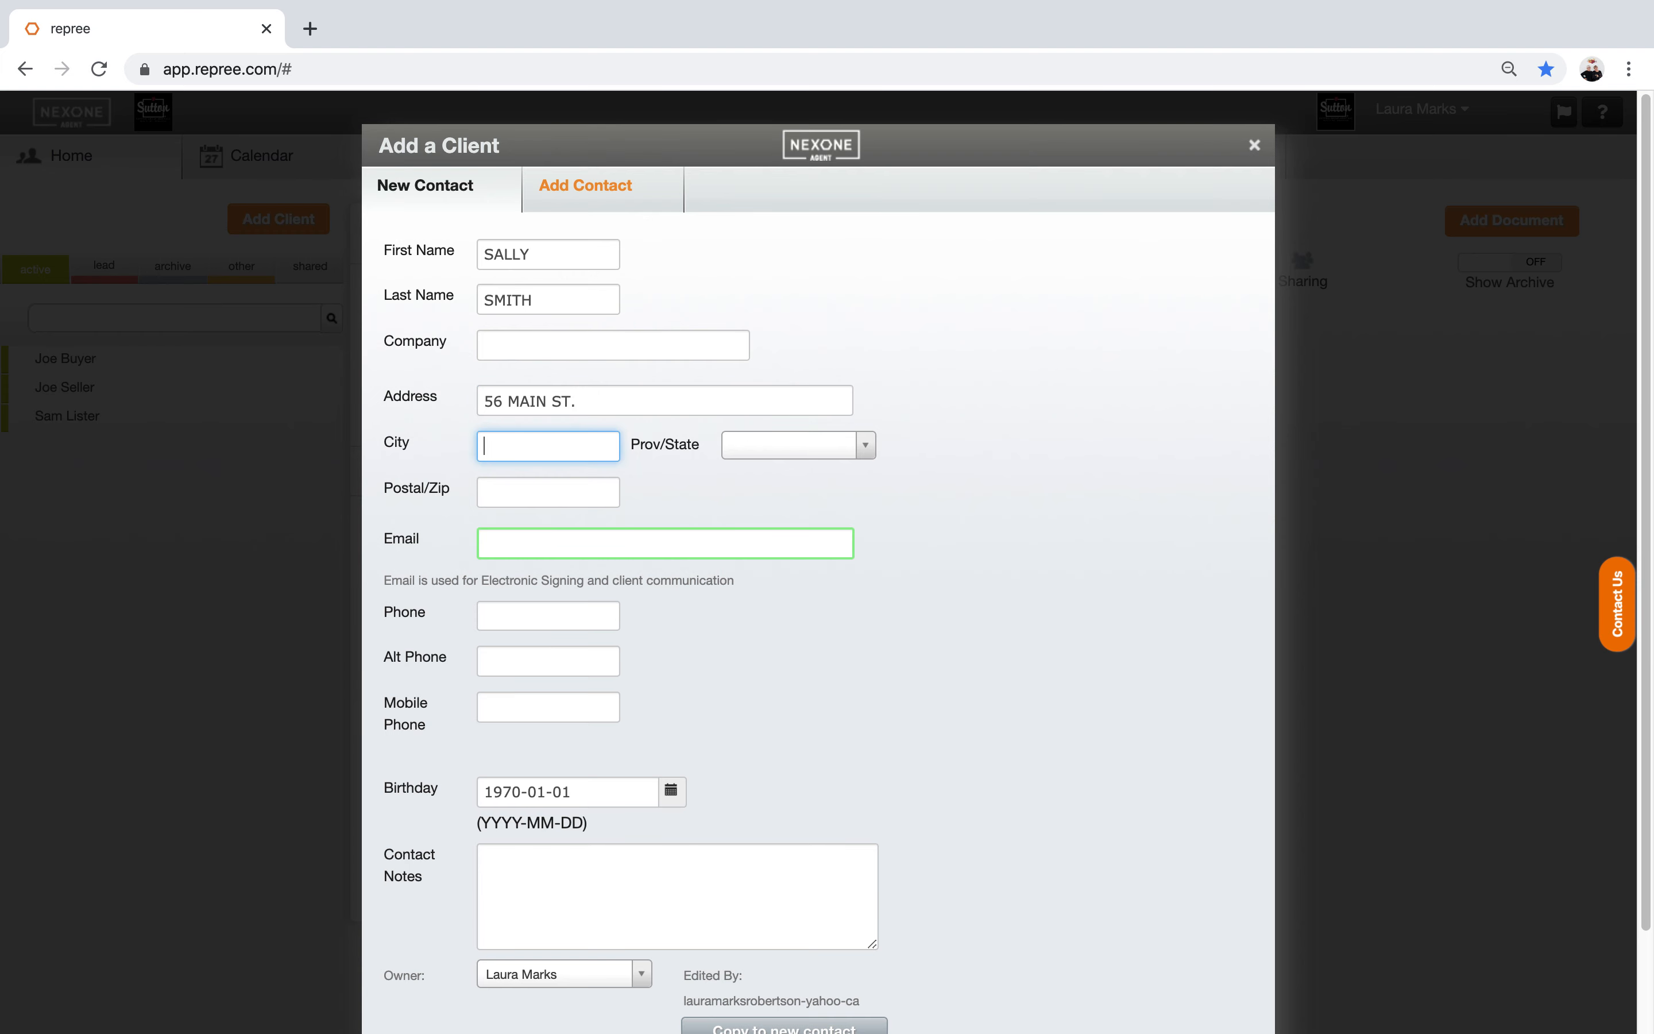
type("AJAX")
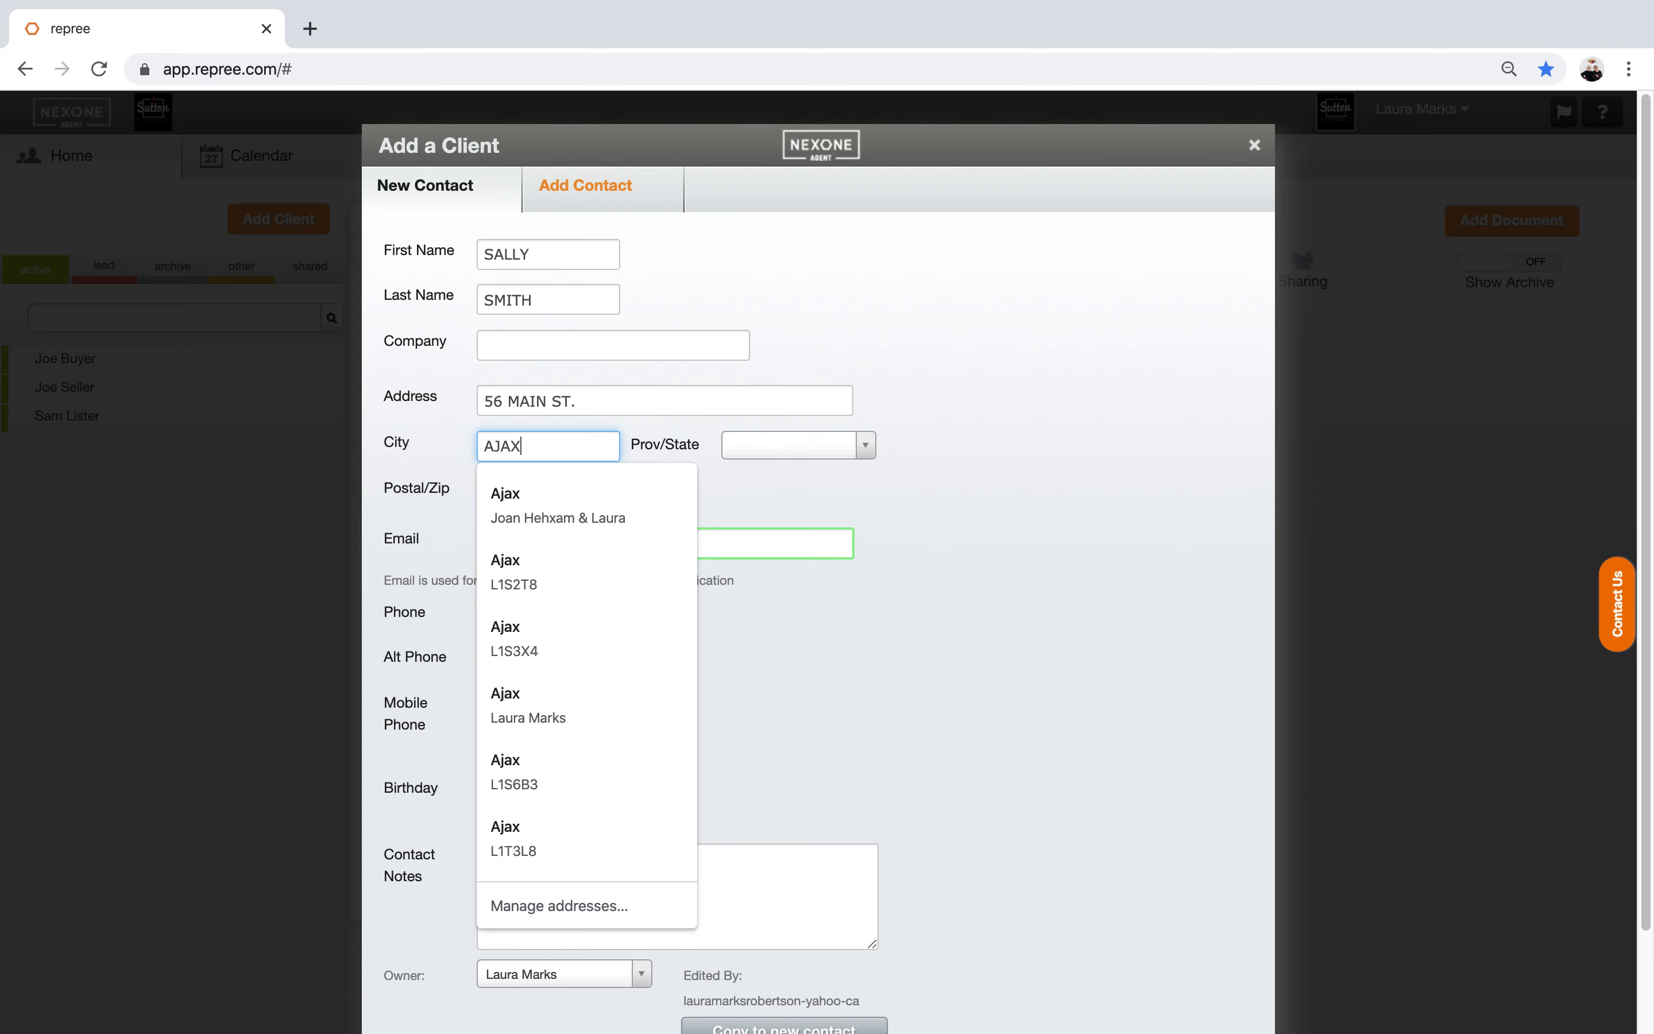
key("Tab")
type("ON")
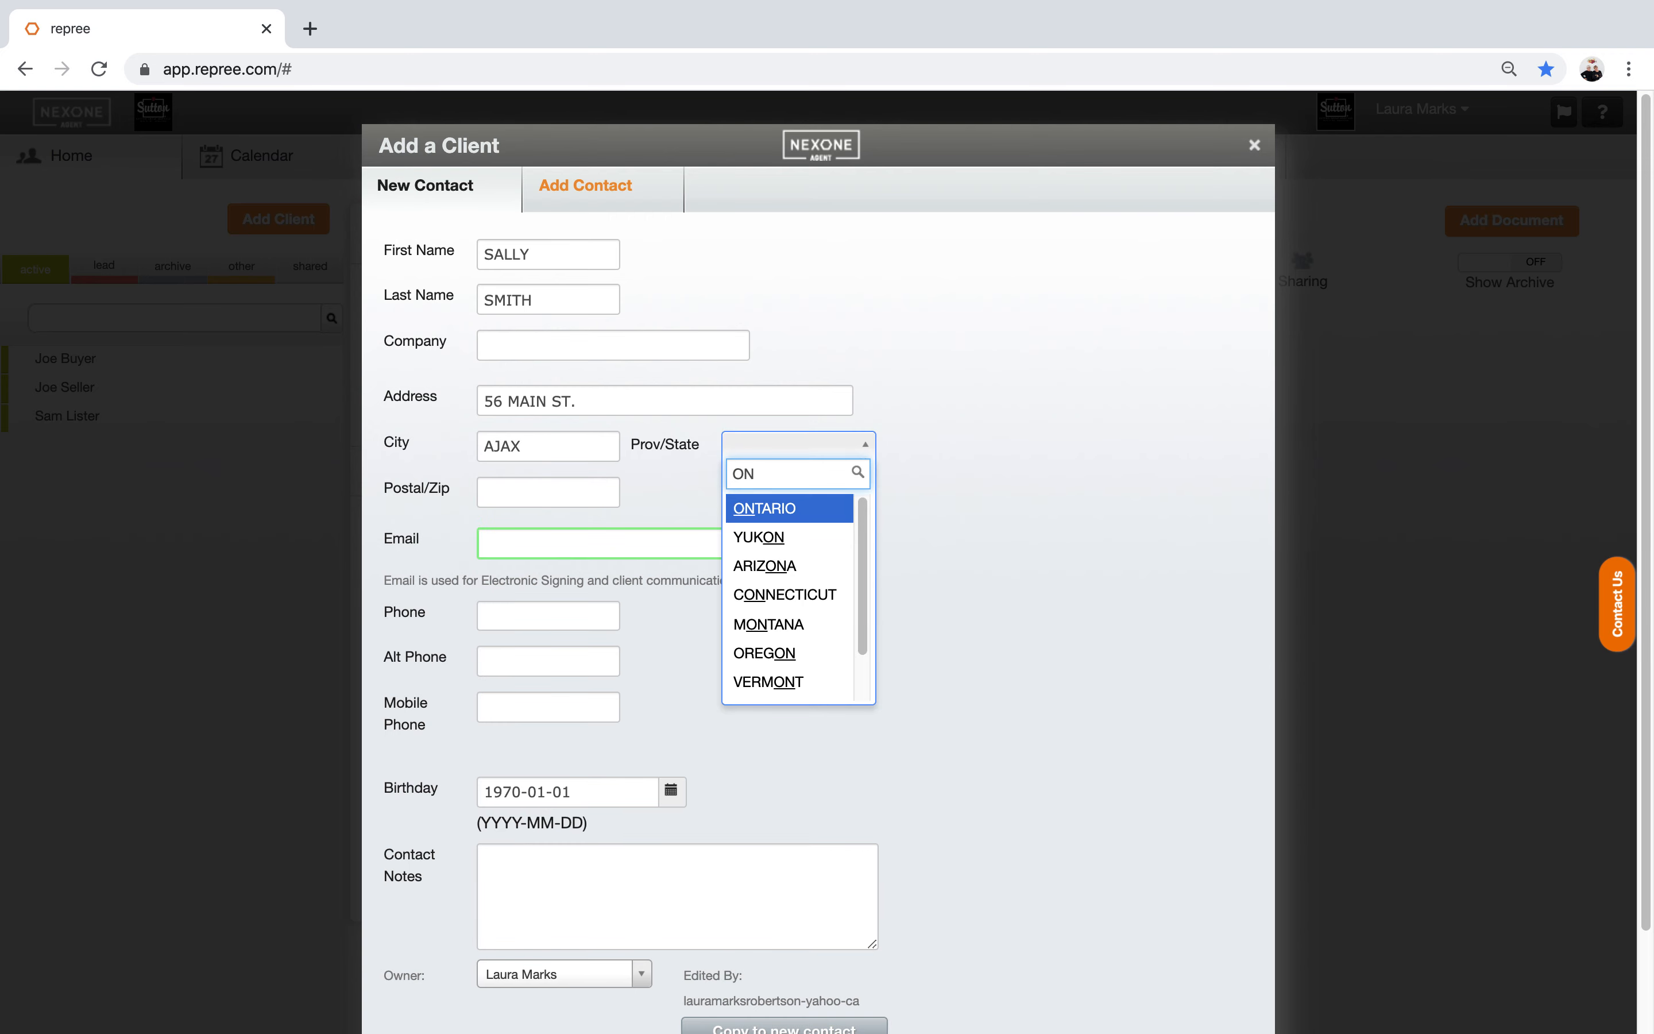
key("Return")
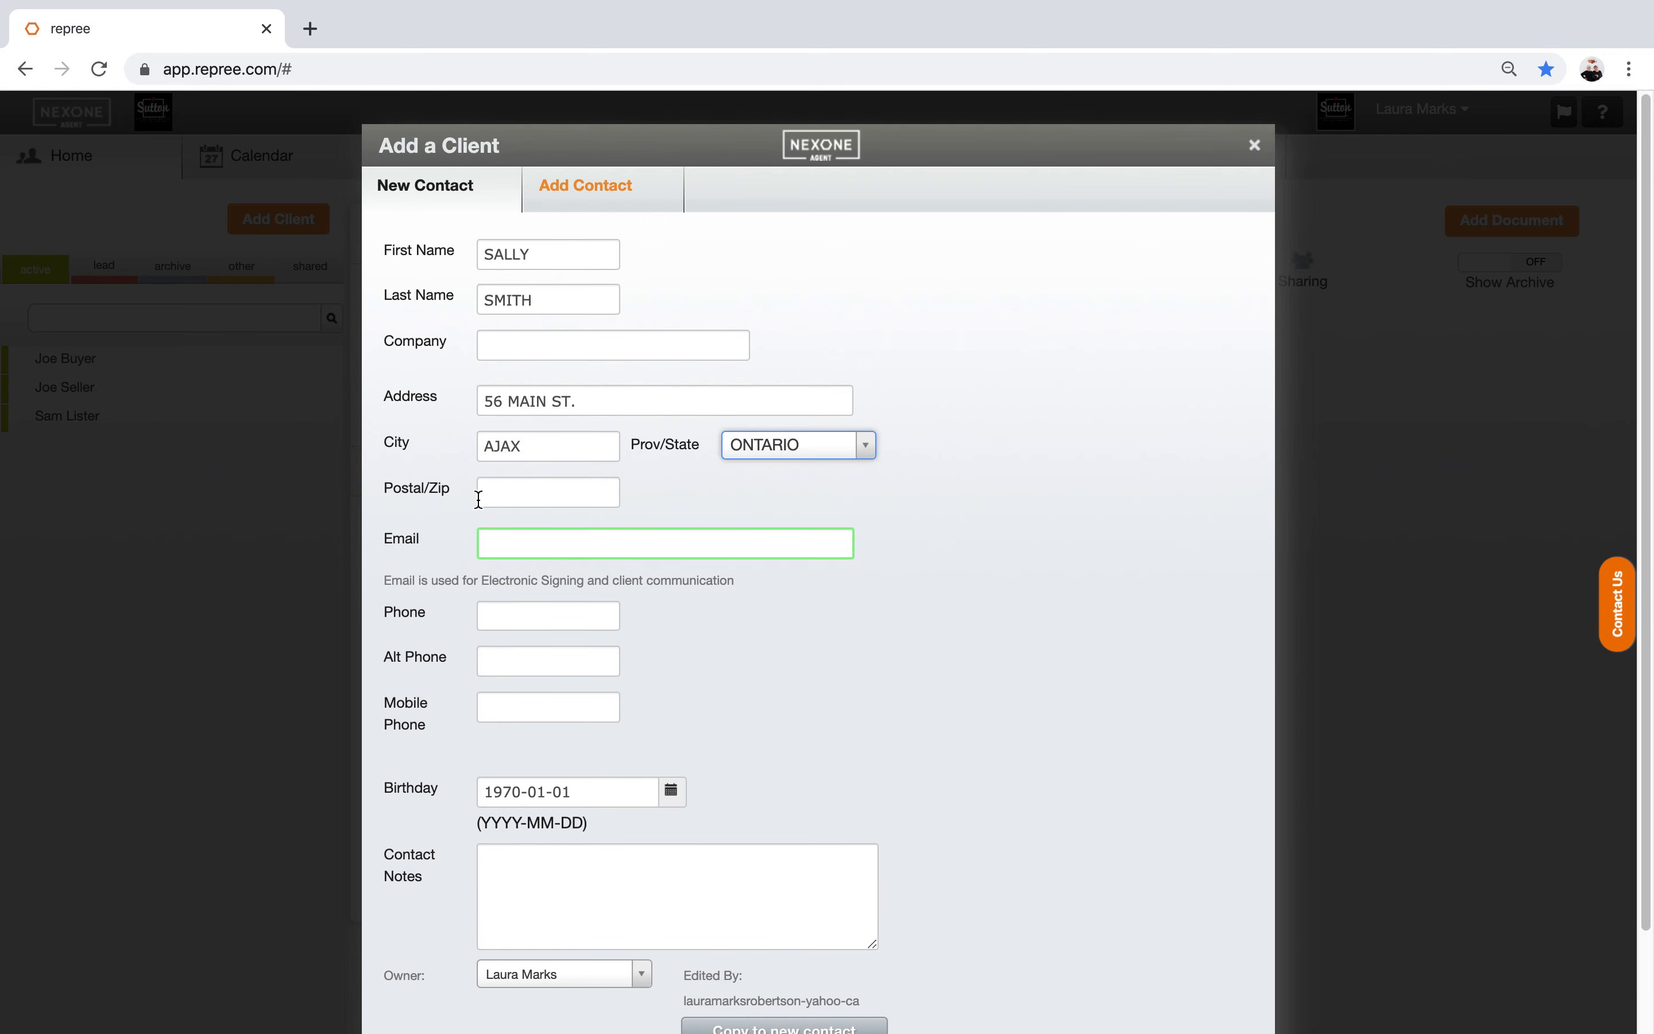
left_click(480, 498)
type("L1H 1G5")
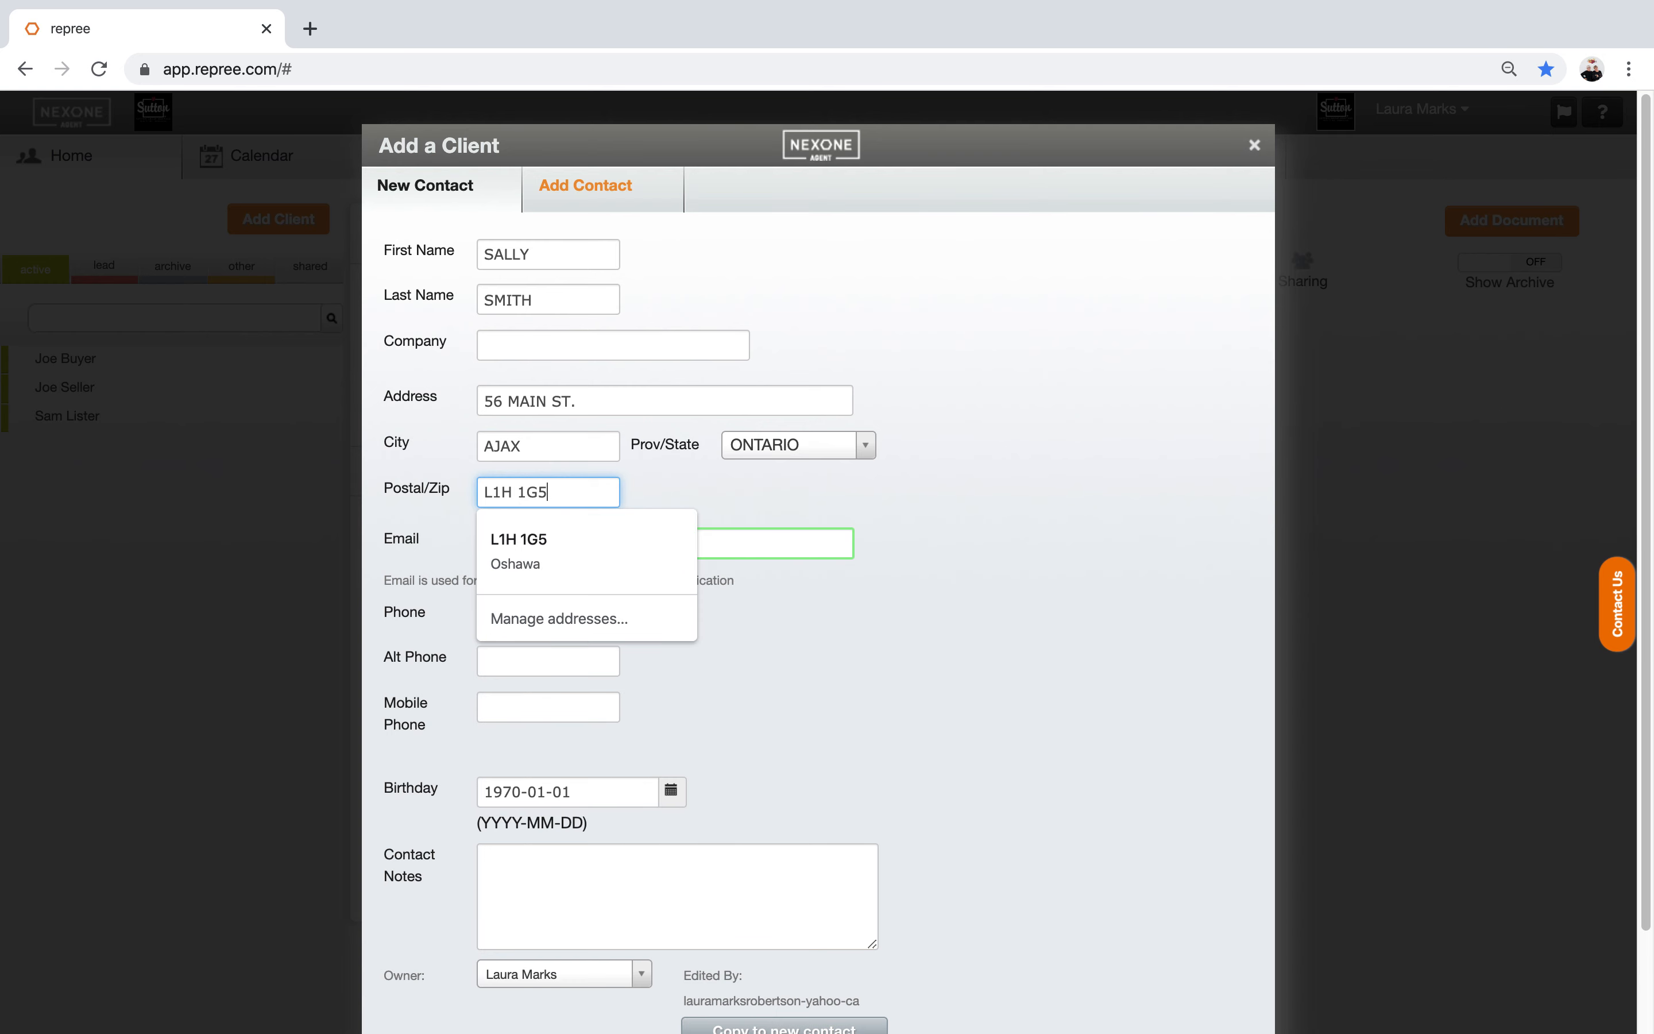
Step: Accept the suggested full postal code and enter the client's e-mail address
left_click(628, 547)
left_click(514, 555)
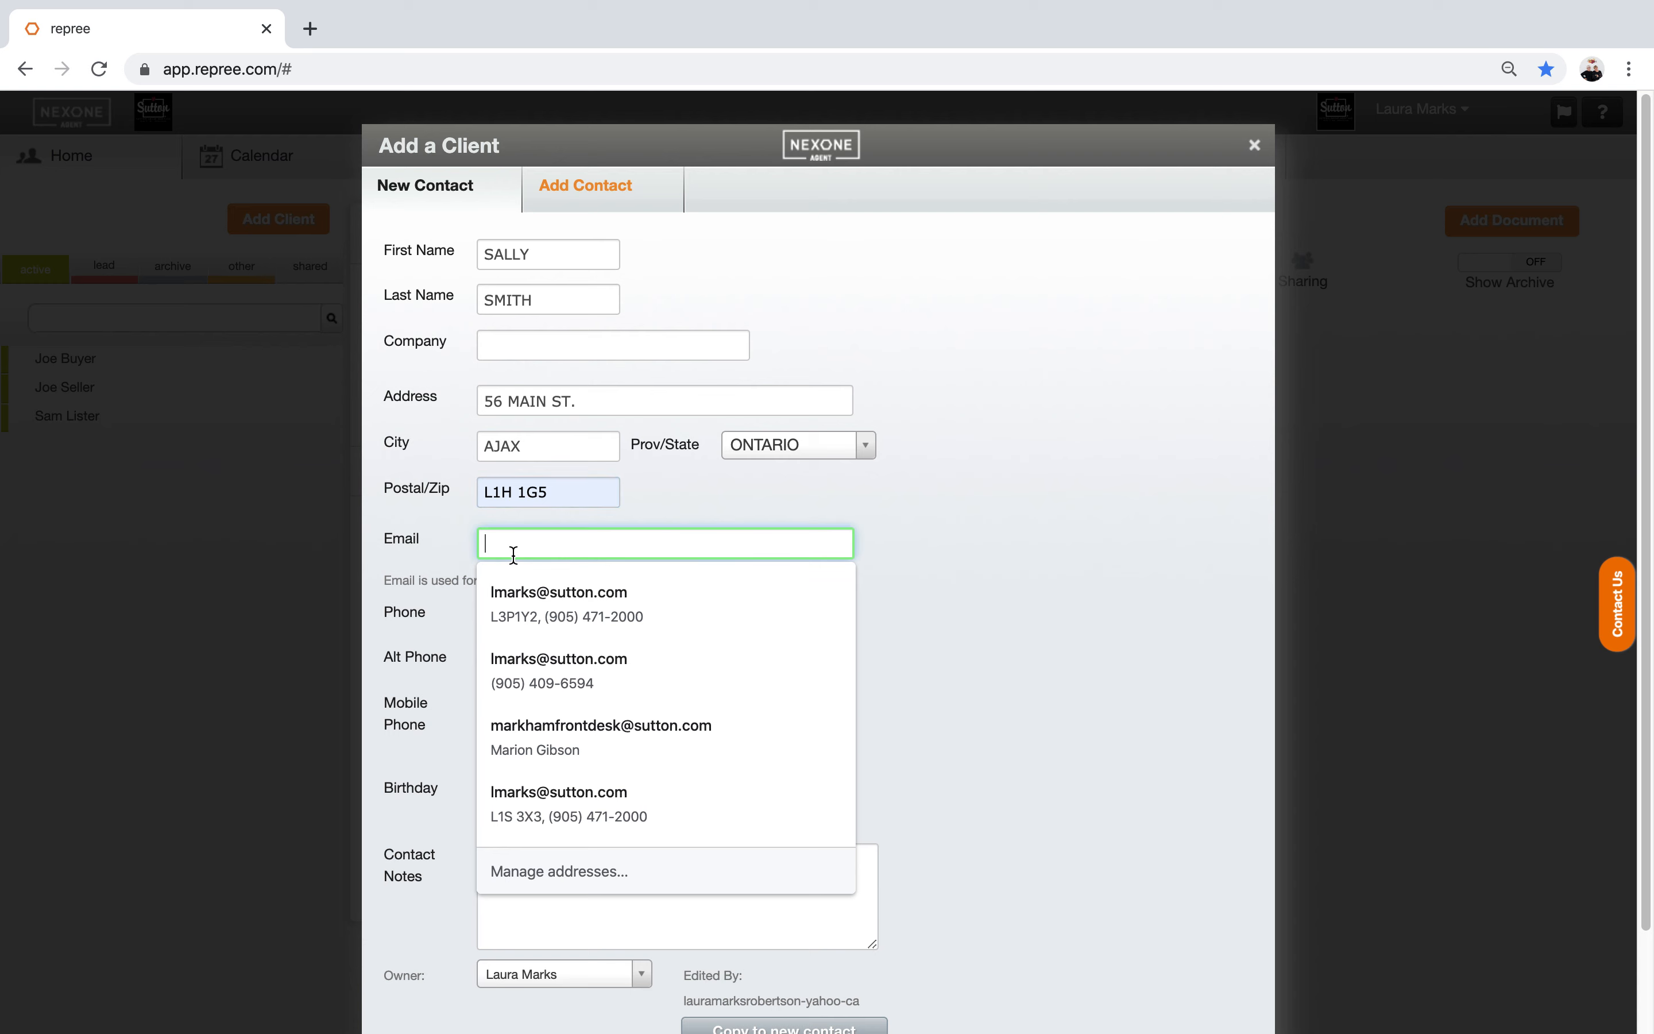
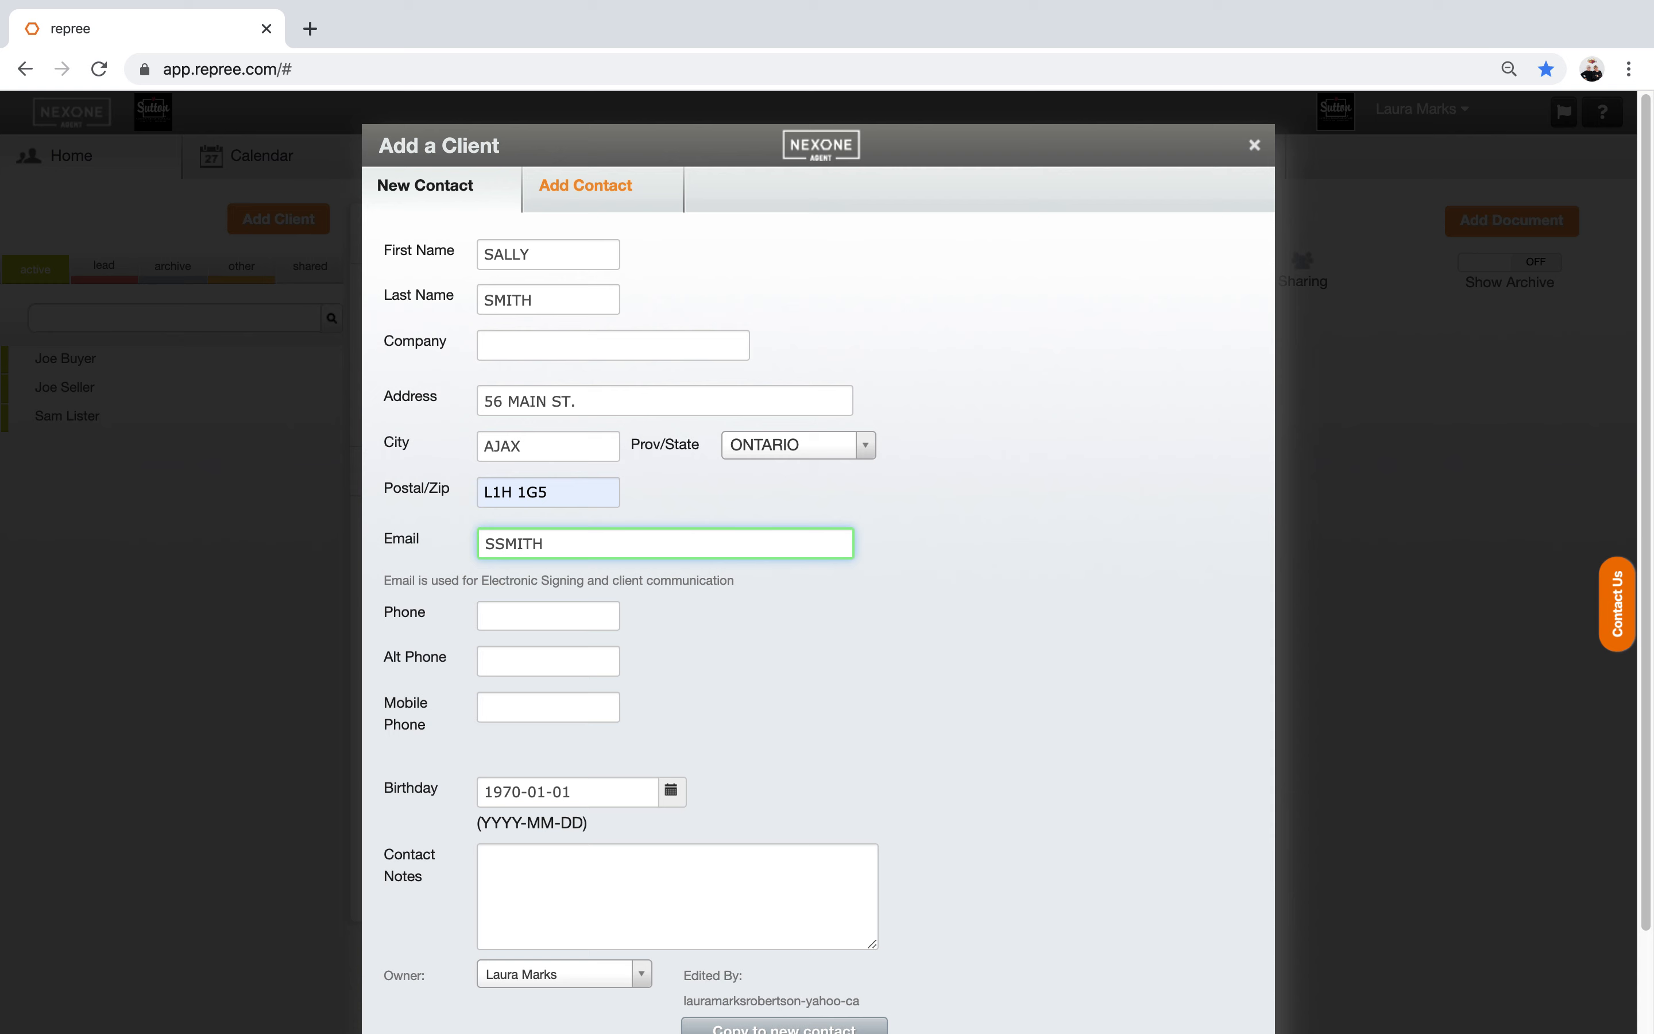
Step: Fill the phone and alternate phone from autofill suggestions and clear the stray Company text
key("Tab")
type("905")
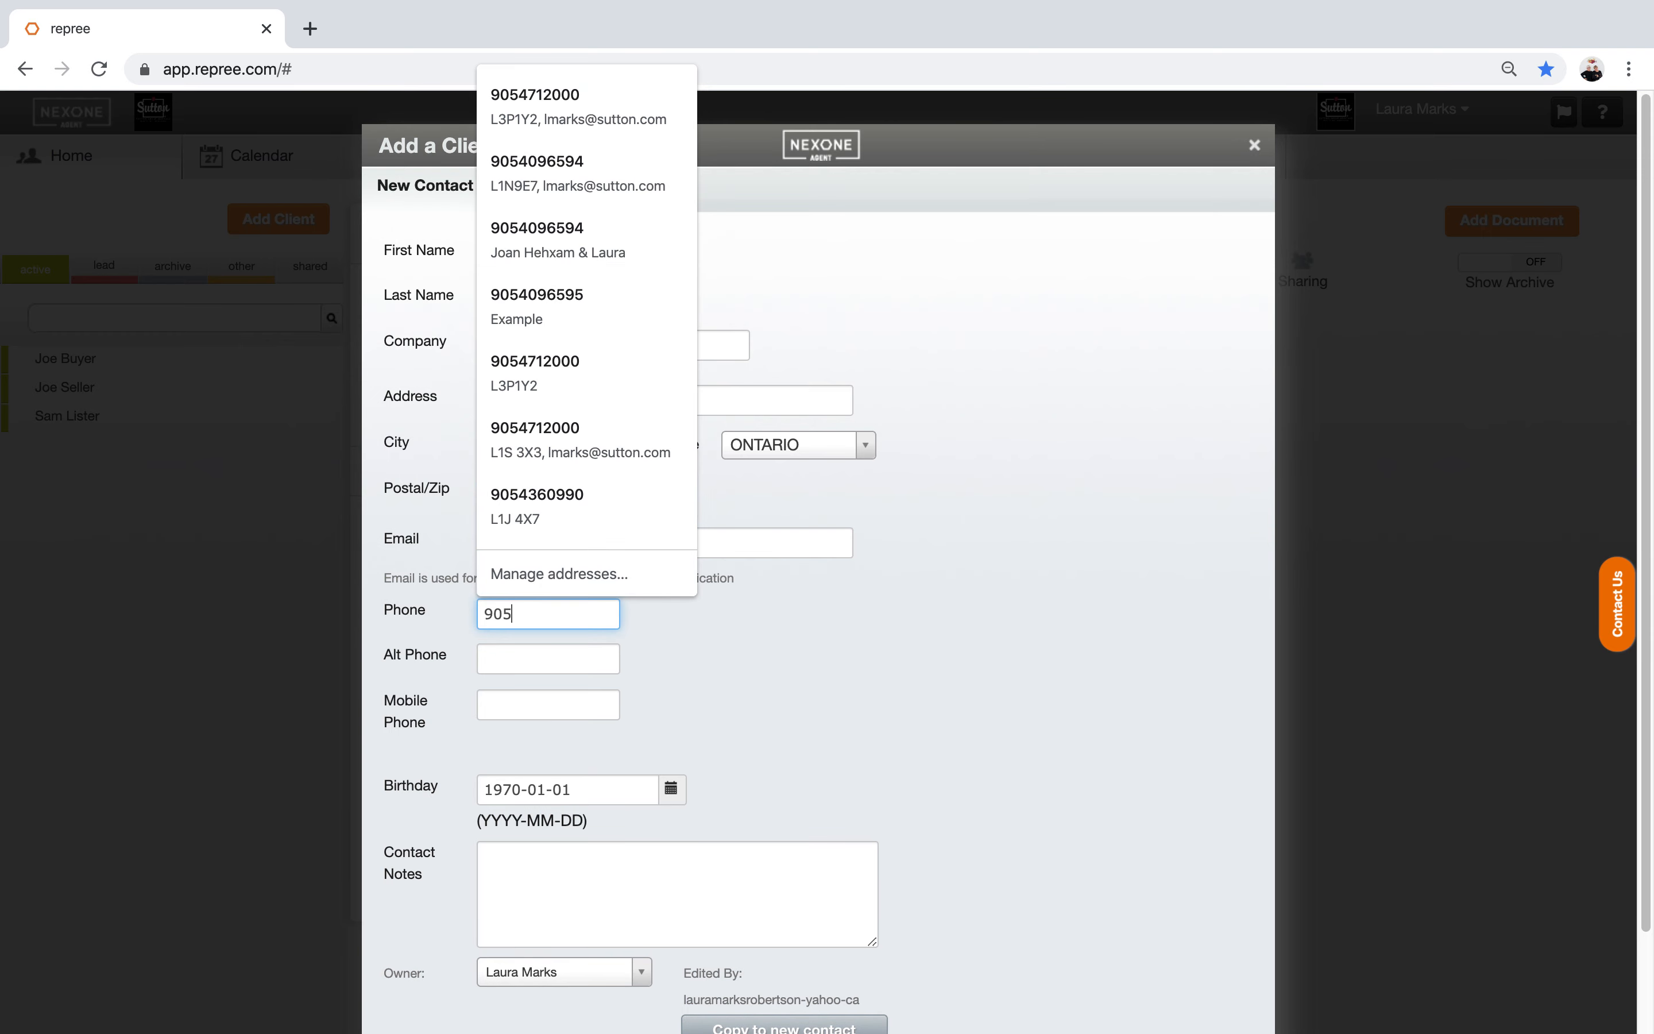
left_click(531, 298)
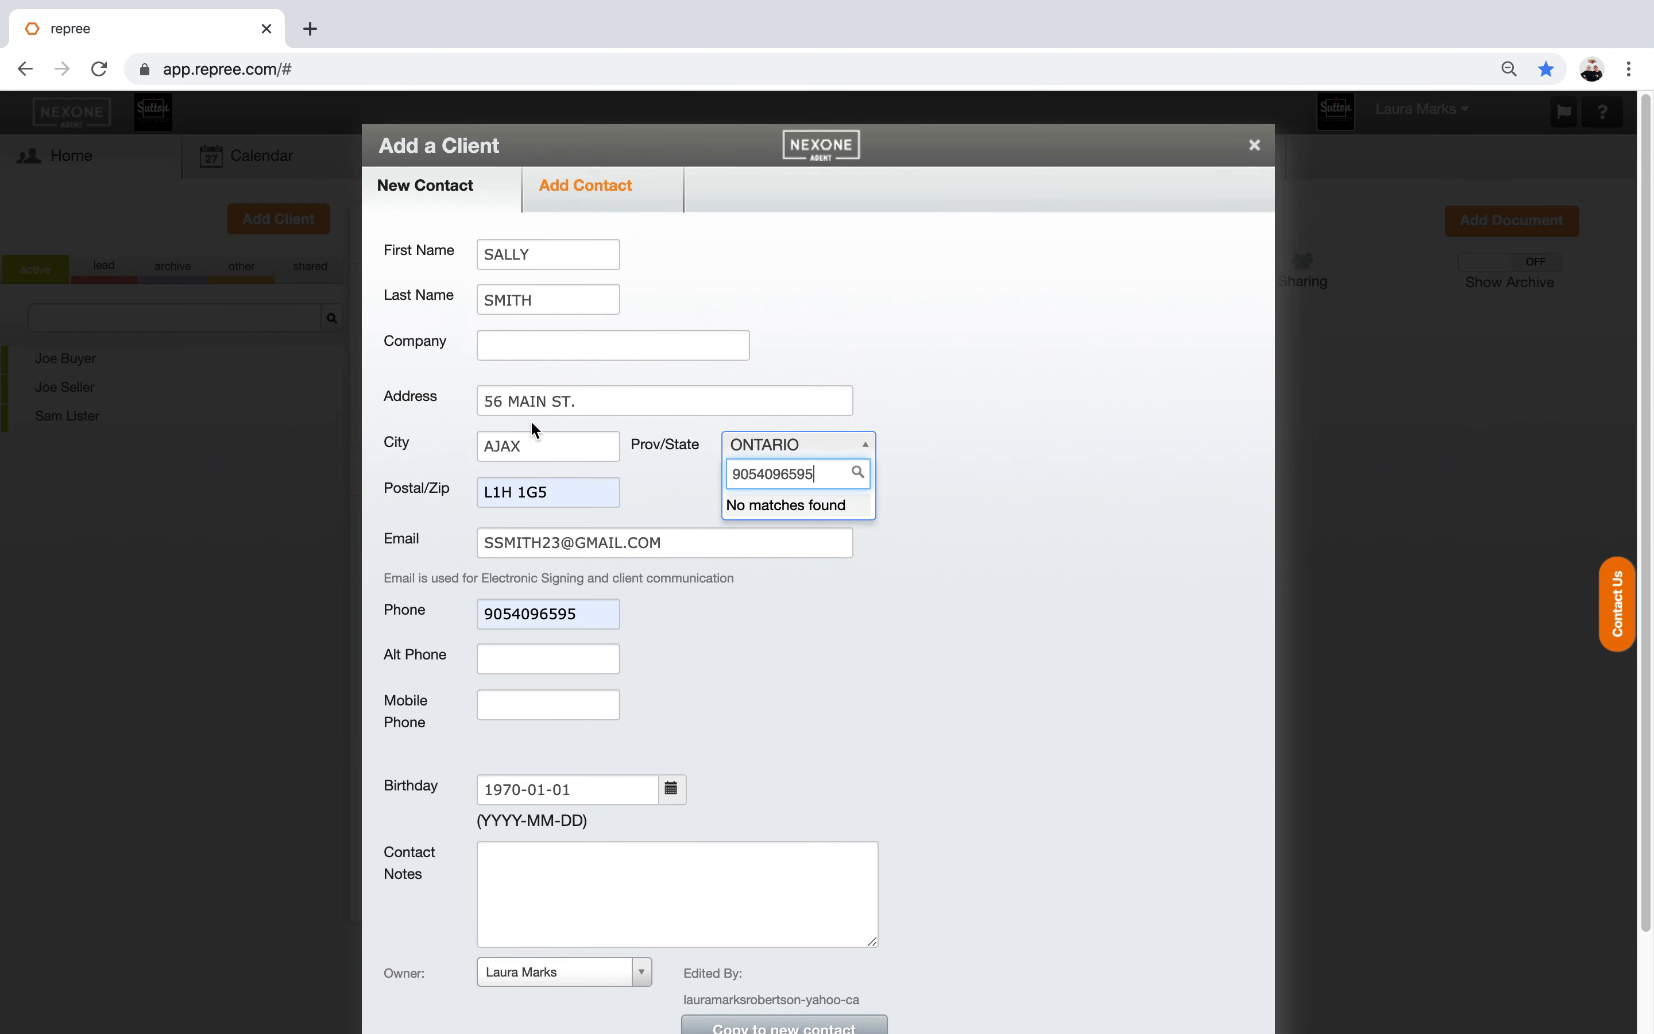
left_click(507, 651)
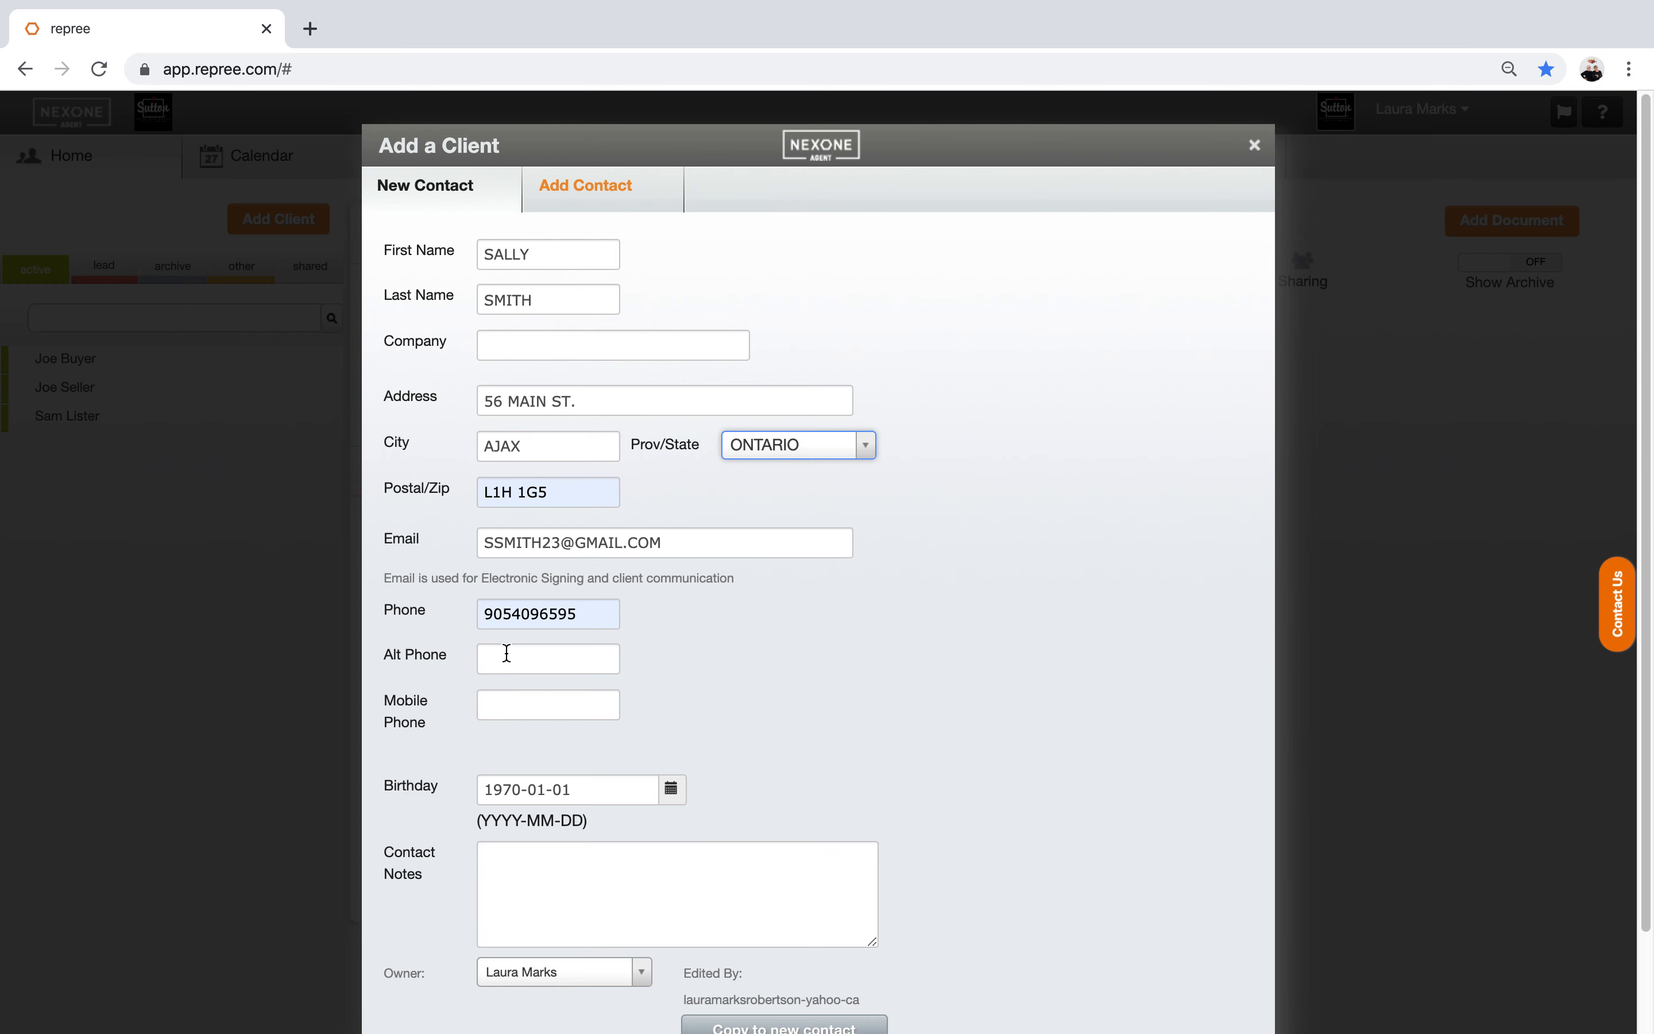
left_click(507, 653)
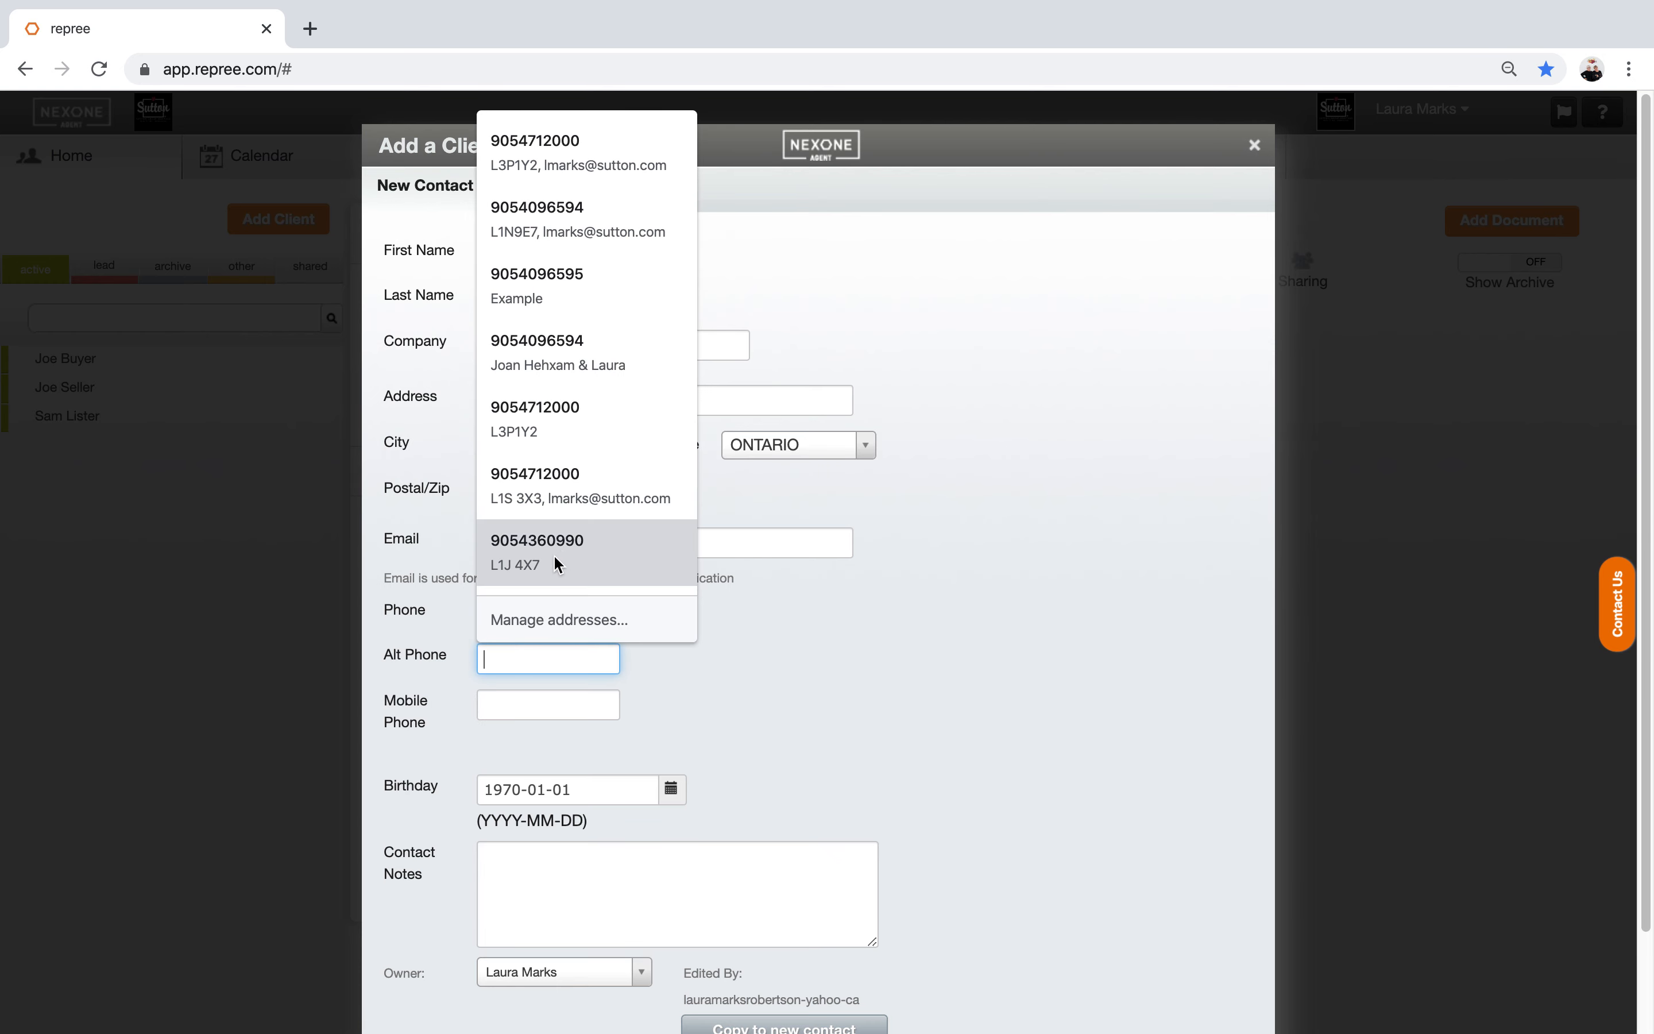
left_click(569, 547)
left_click(829, 714)
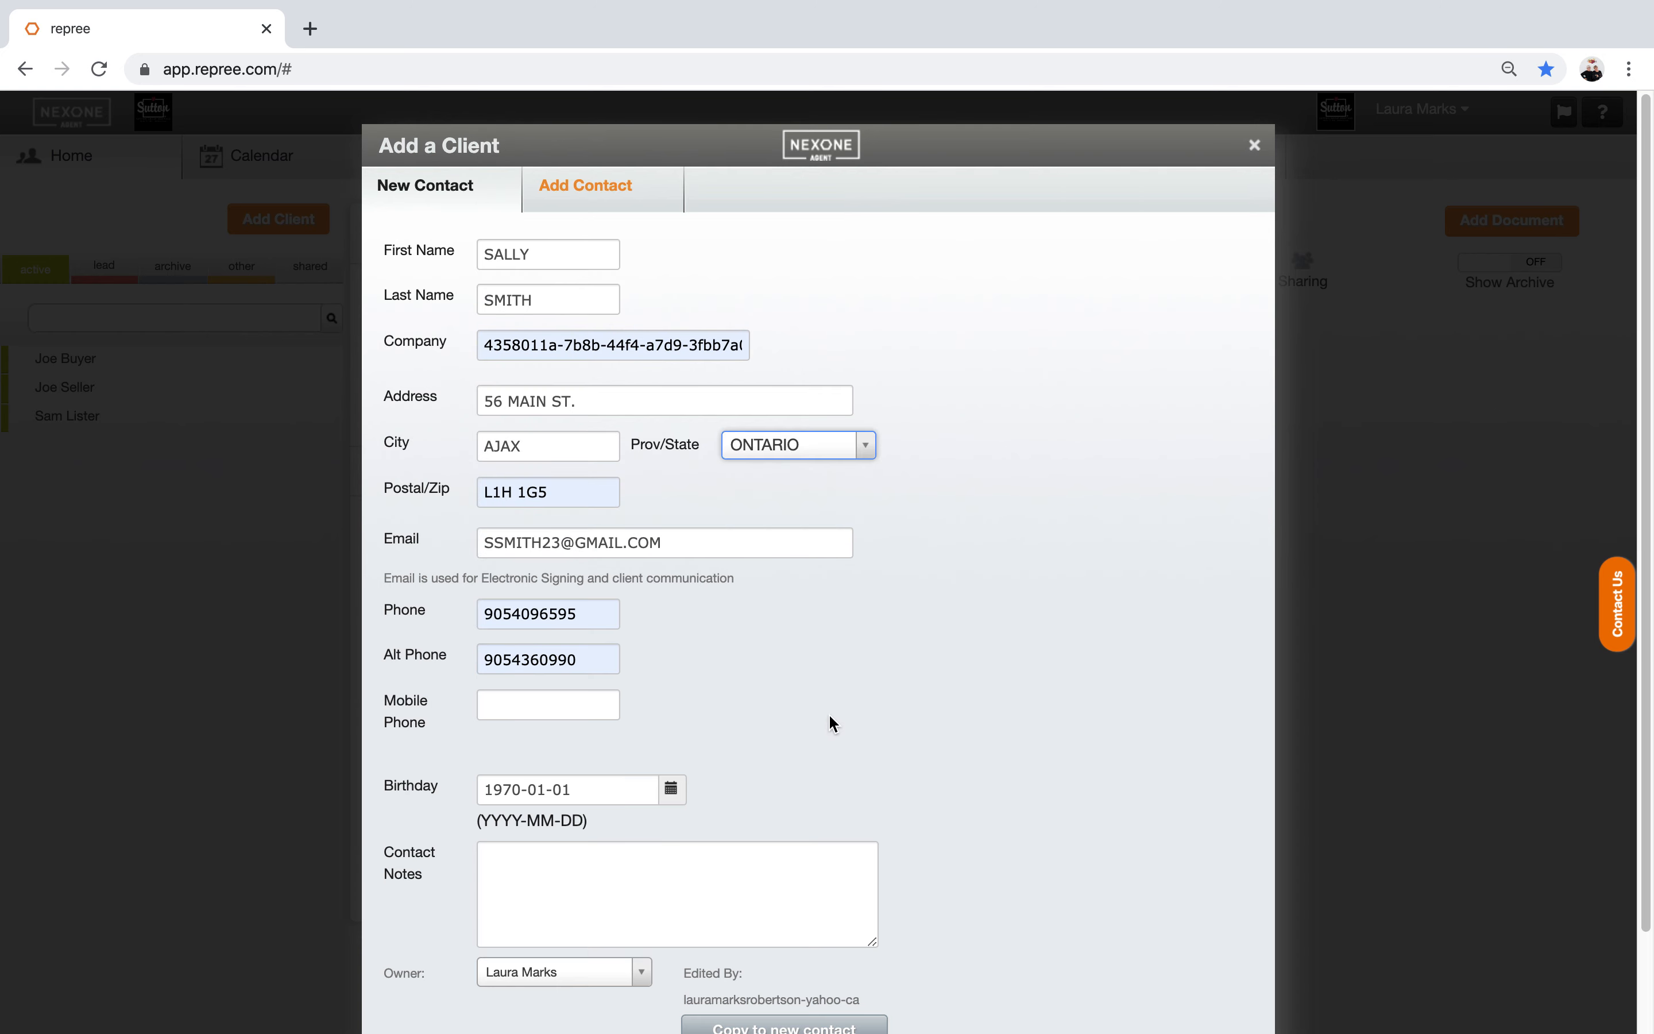
left_click(484, 345)
left_click_drag(700, 350, 785, 348)
key("BackSpace")
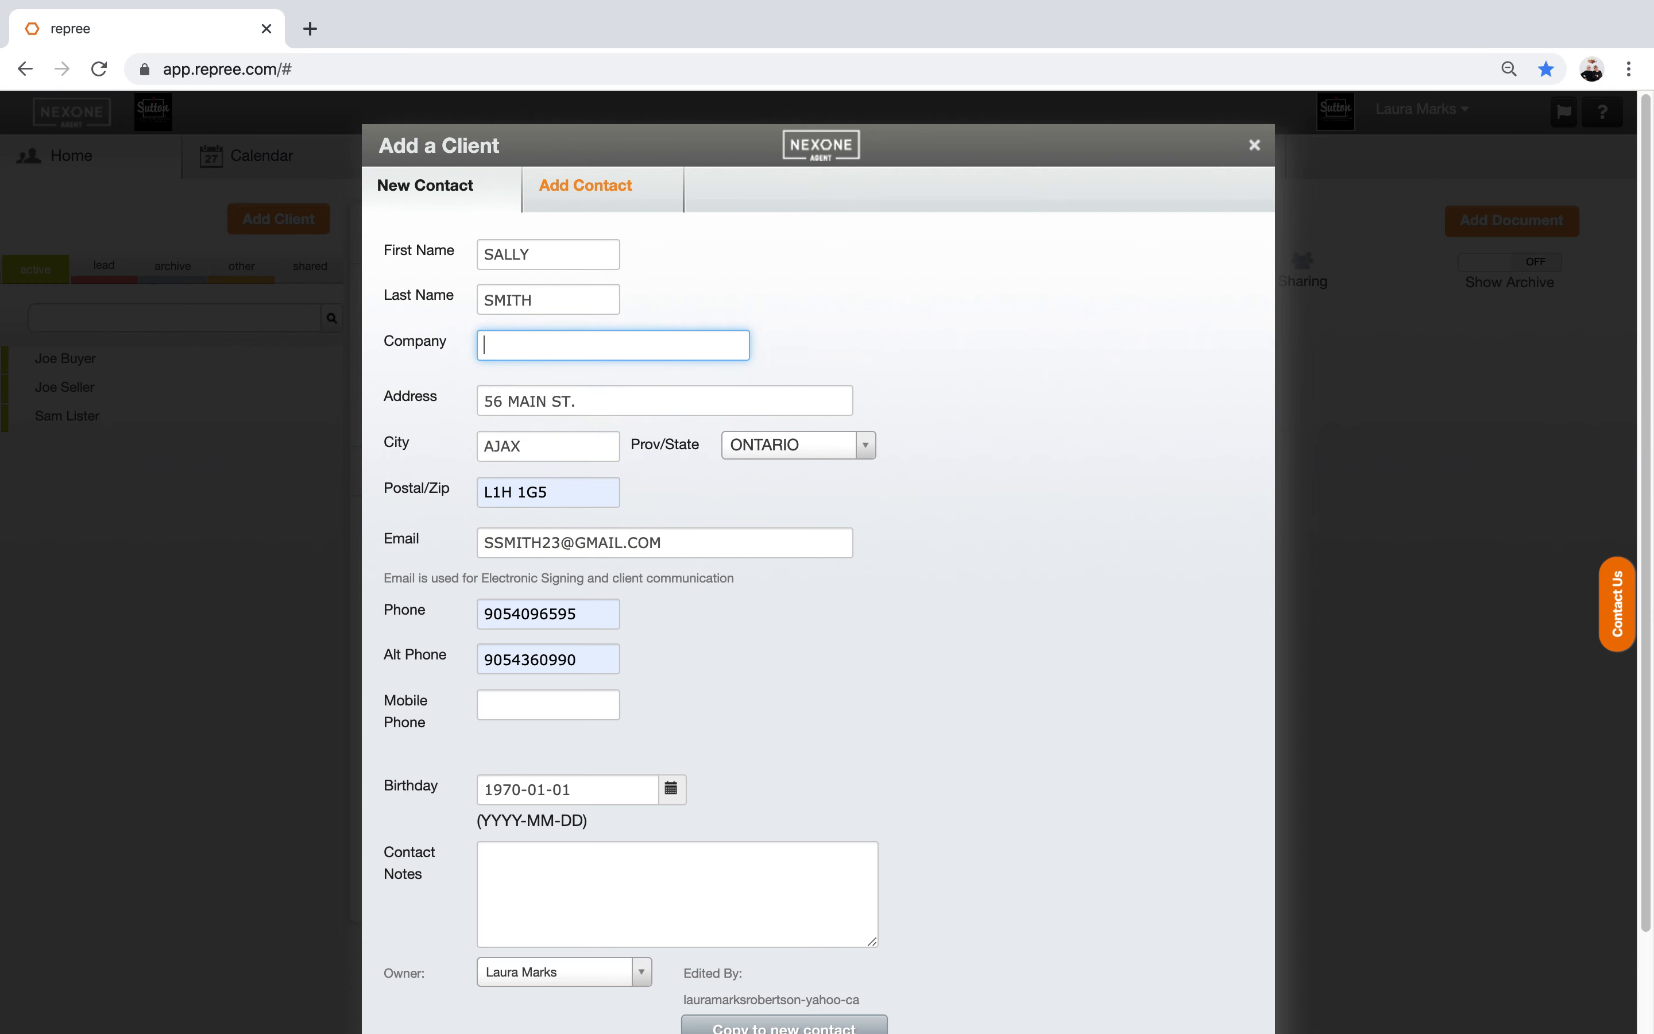
Step: Set the client's birthday to 1970-01-20
left_click(869, 664)
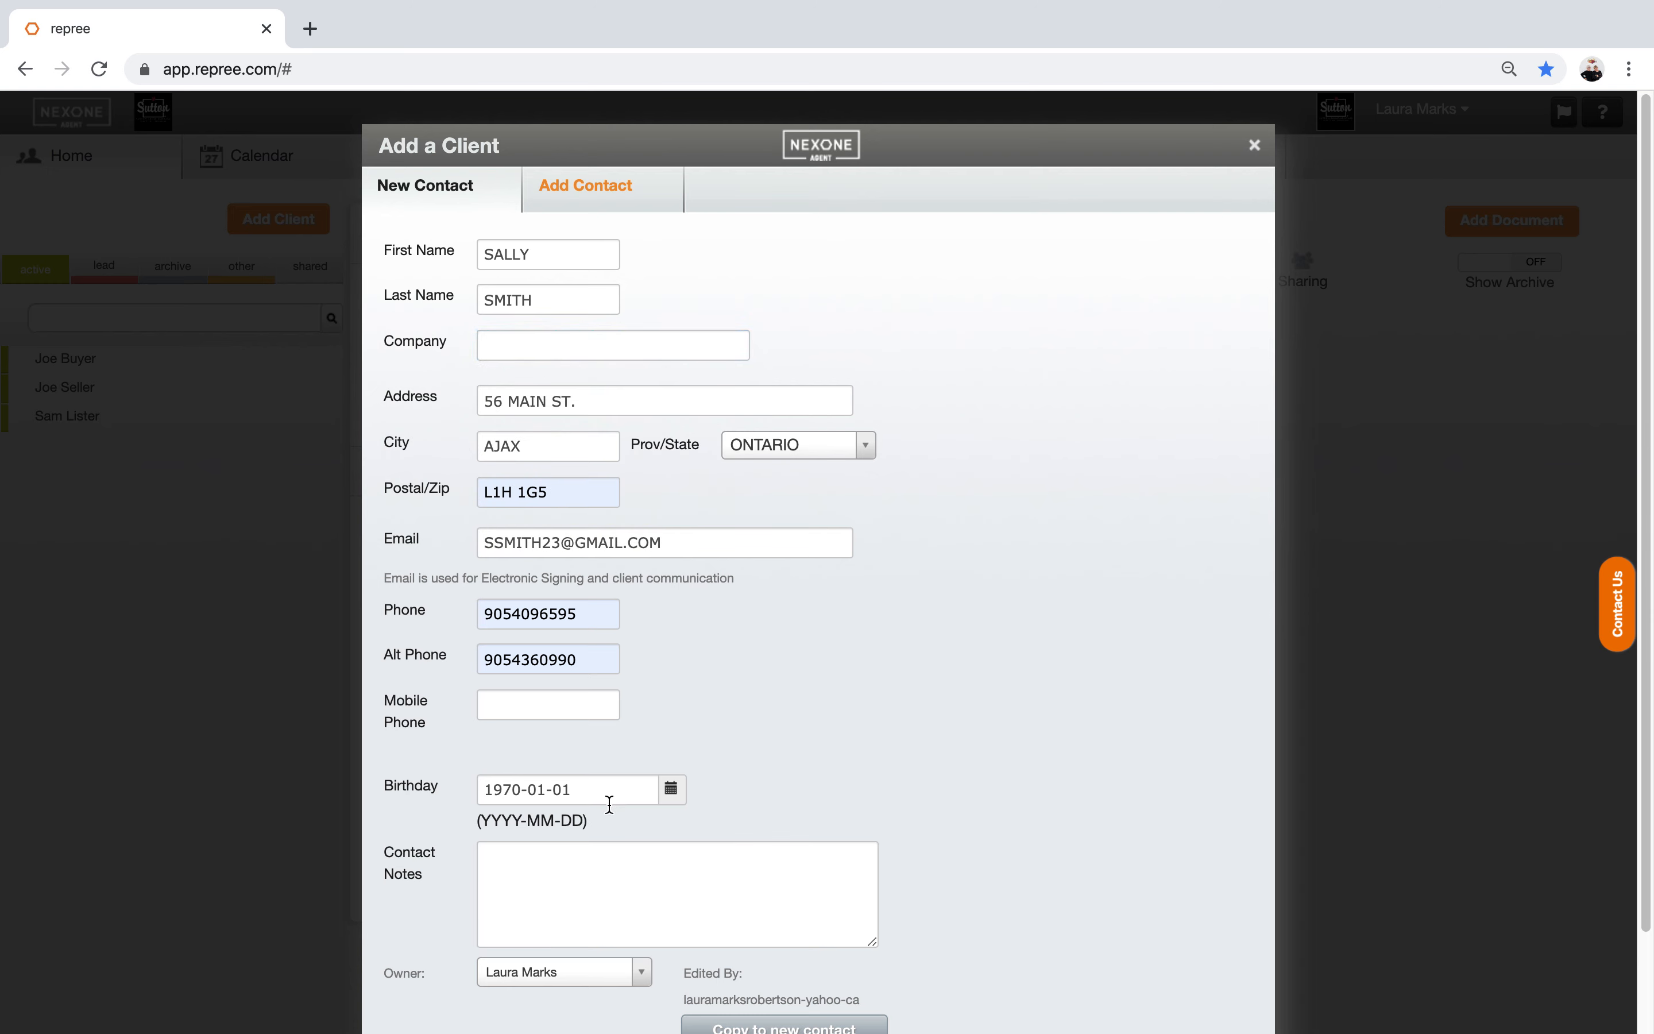
left_click(672, 792)
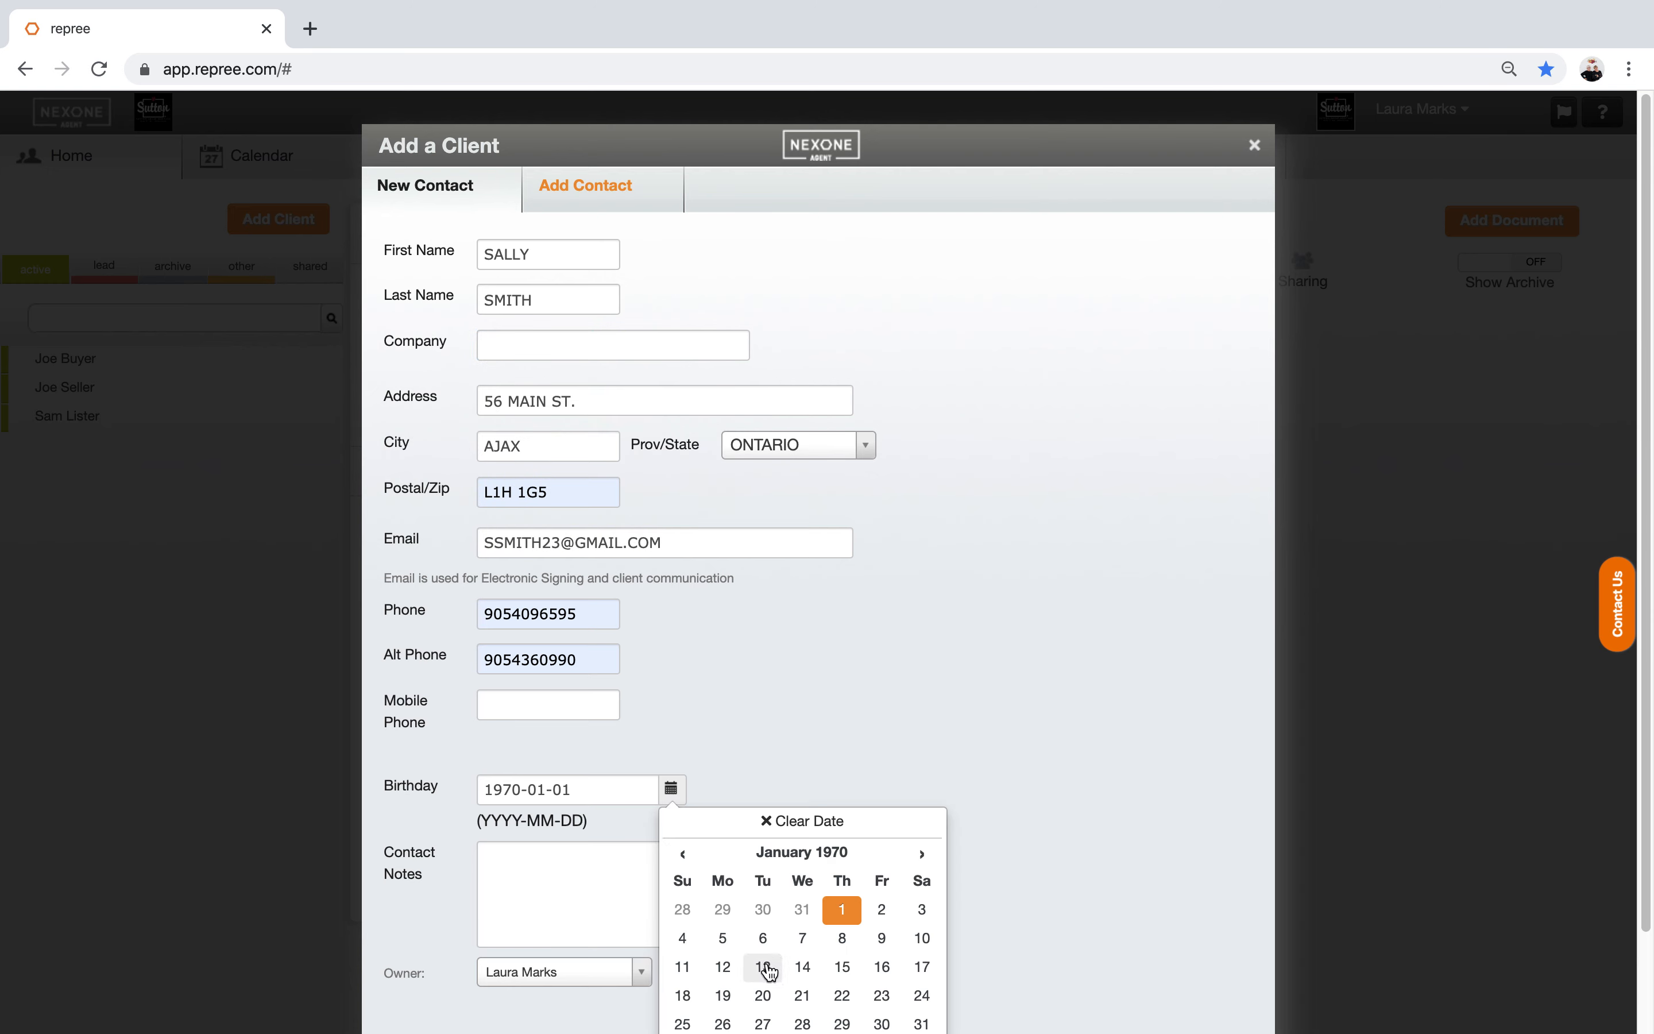
left_click(766, 992)
Step: Write a contact note about the client's two small children, aged 8 and 6
left_click(532, 861)
type("TWO SMA")
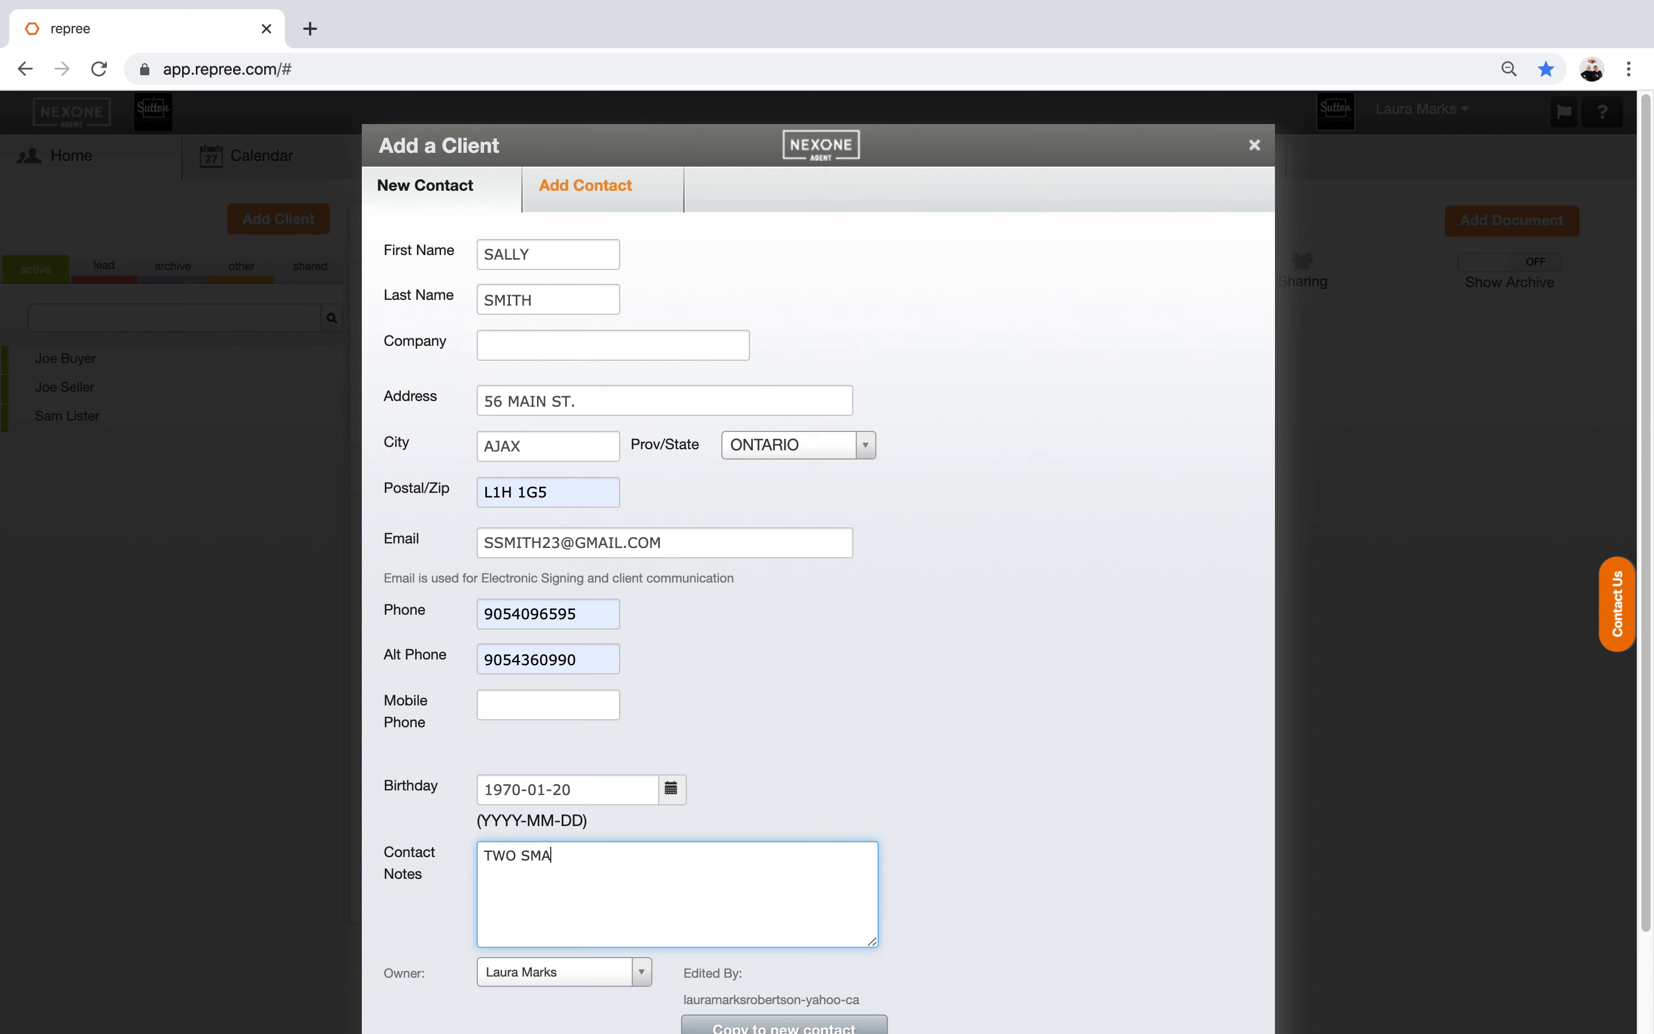
type("LL CHIK")
key("BackSpace")
type("ILDERE")
key("BackSpace")
key("BackSpace")
key("BackSpace")
type("REN... BOBBY ")
type("&")
key("BackSpace")
type("8 & SUSIE 6")
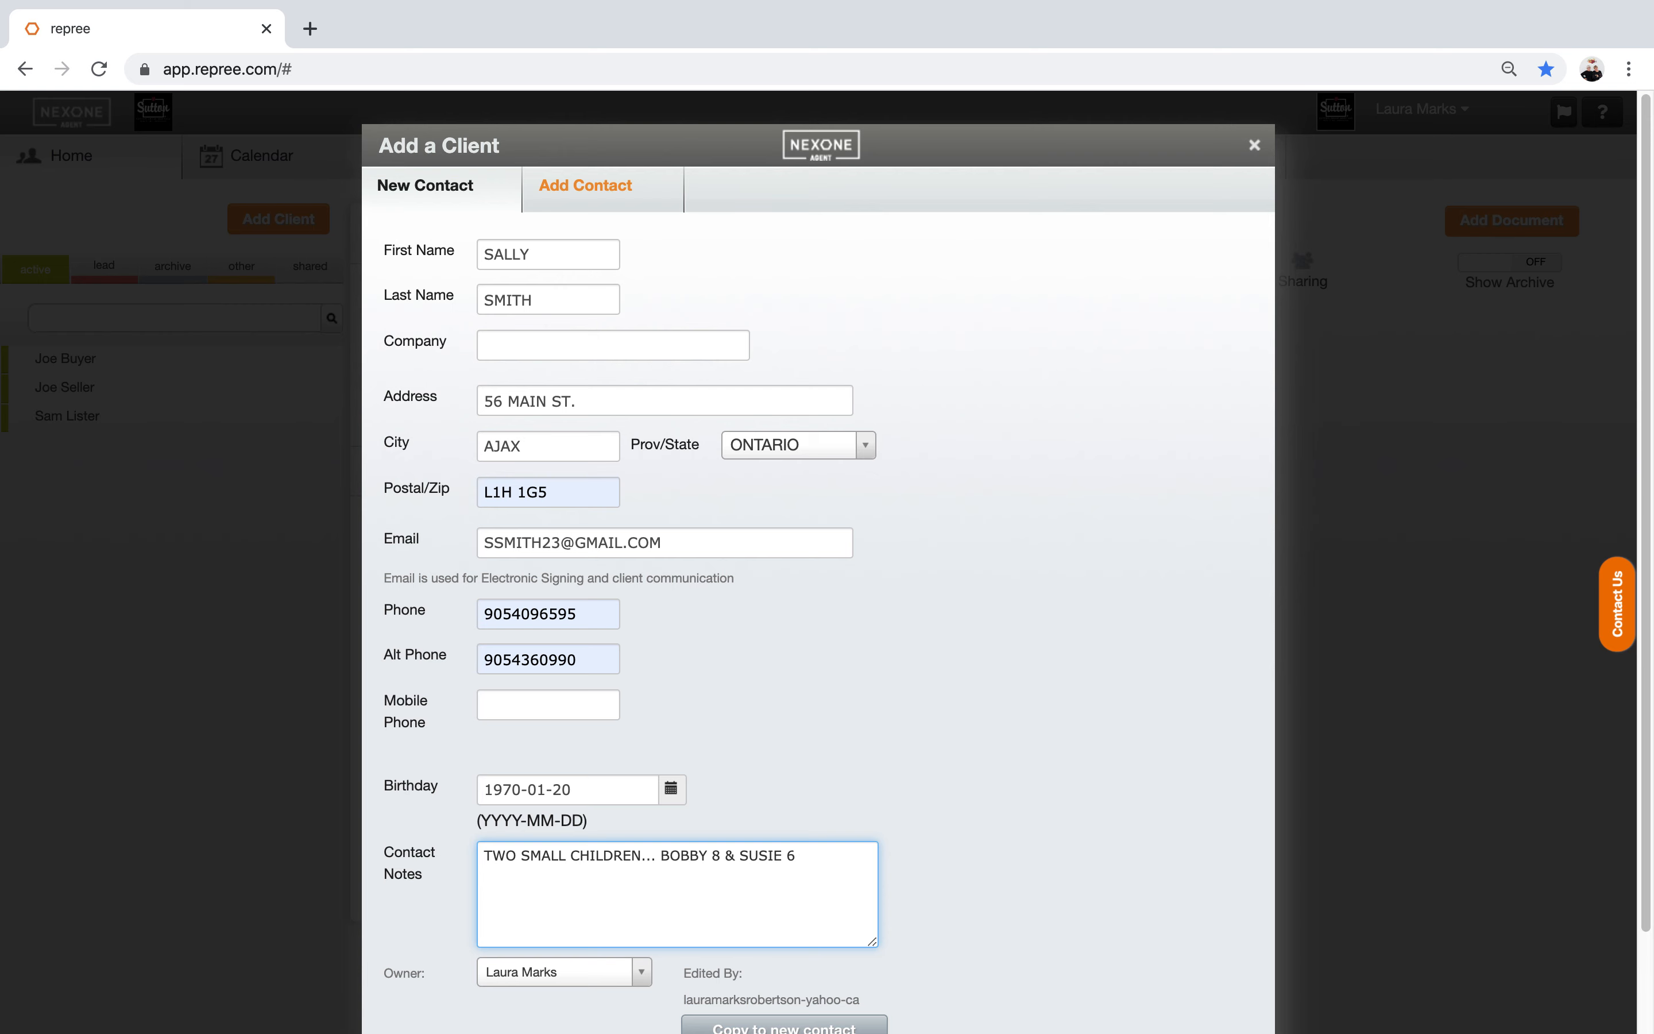
left_click_drag(1648, 328, 1642, 510)
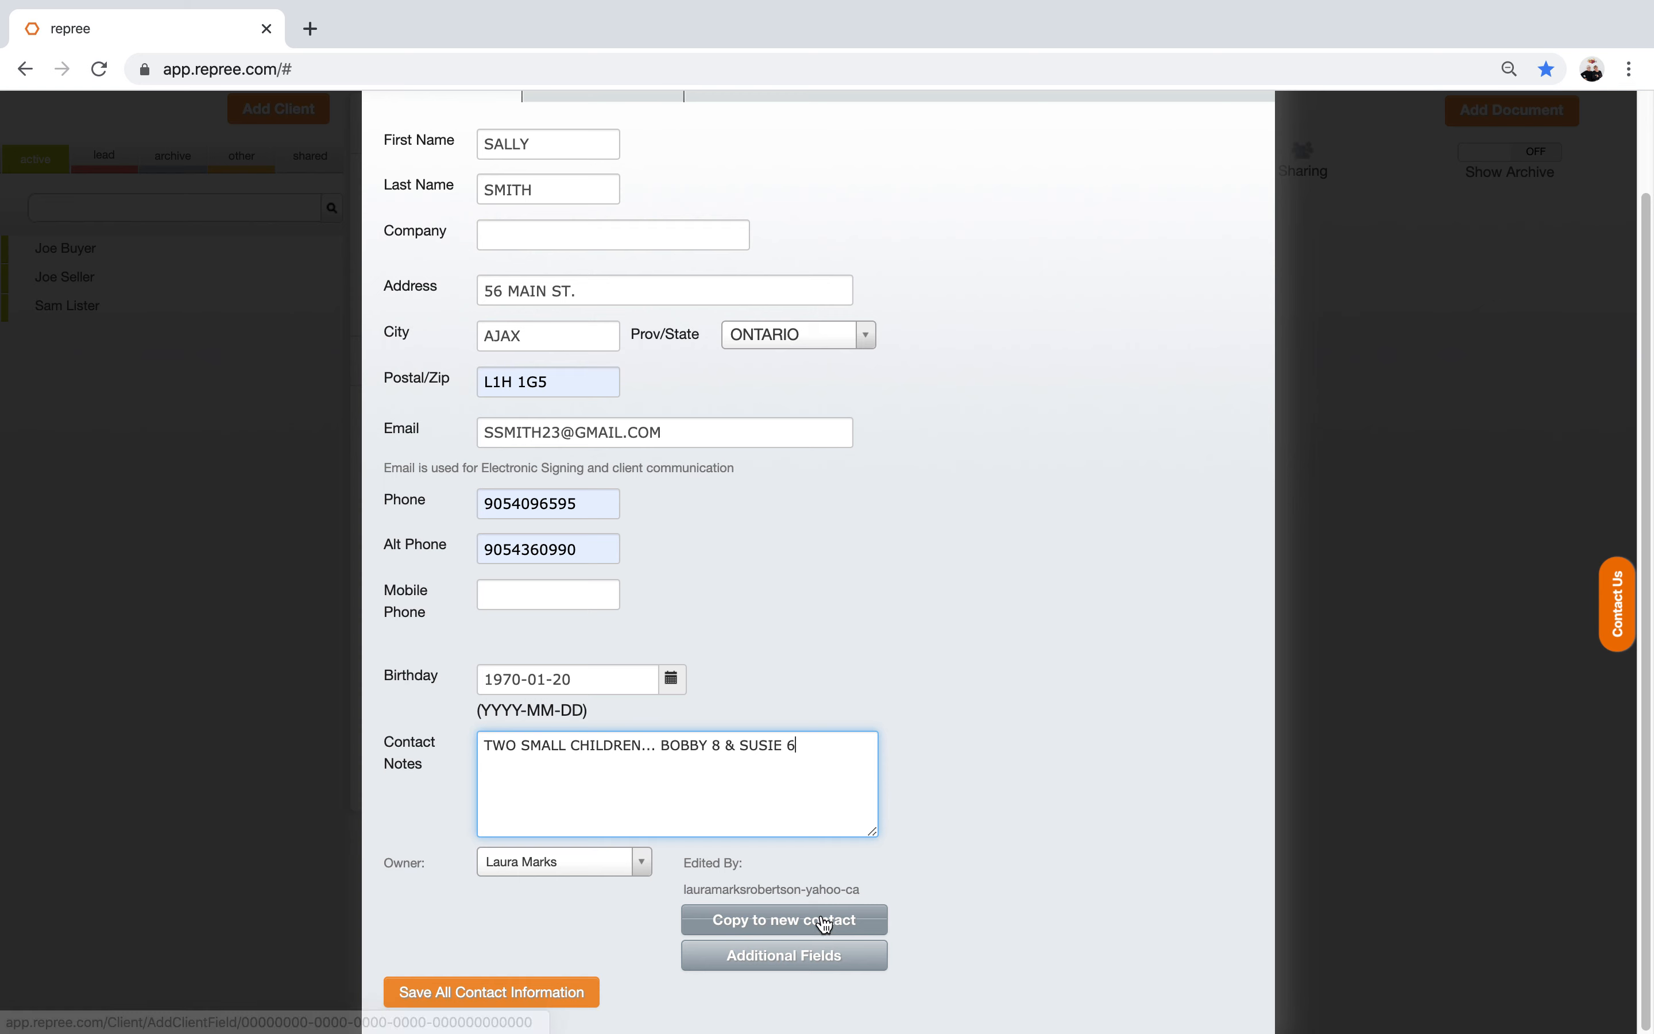
Step: Turn off Mobile Phone, add and enable custom field ANIVERSARY DATE OF THEIR MOVE, then save
left_click(787, 959)
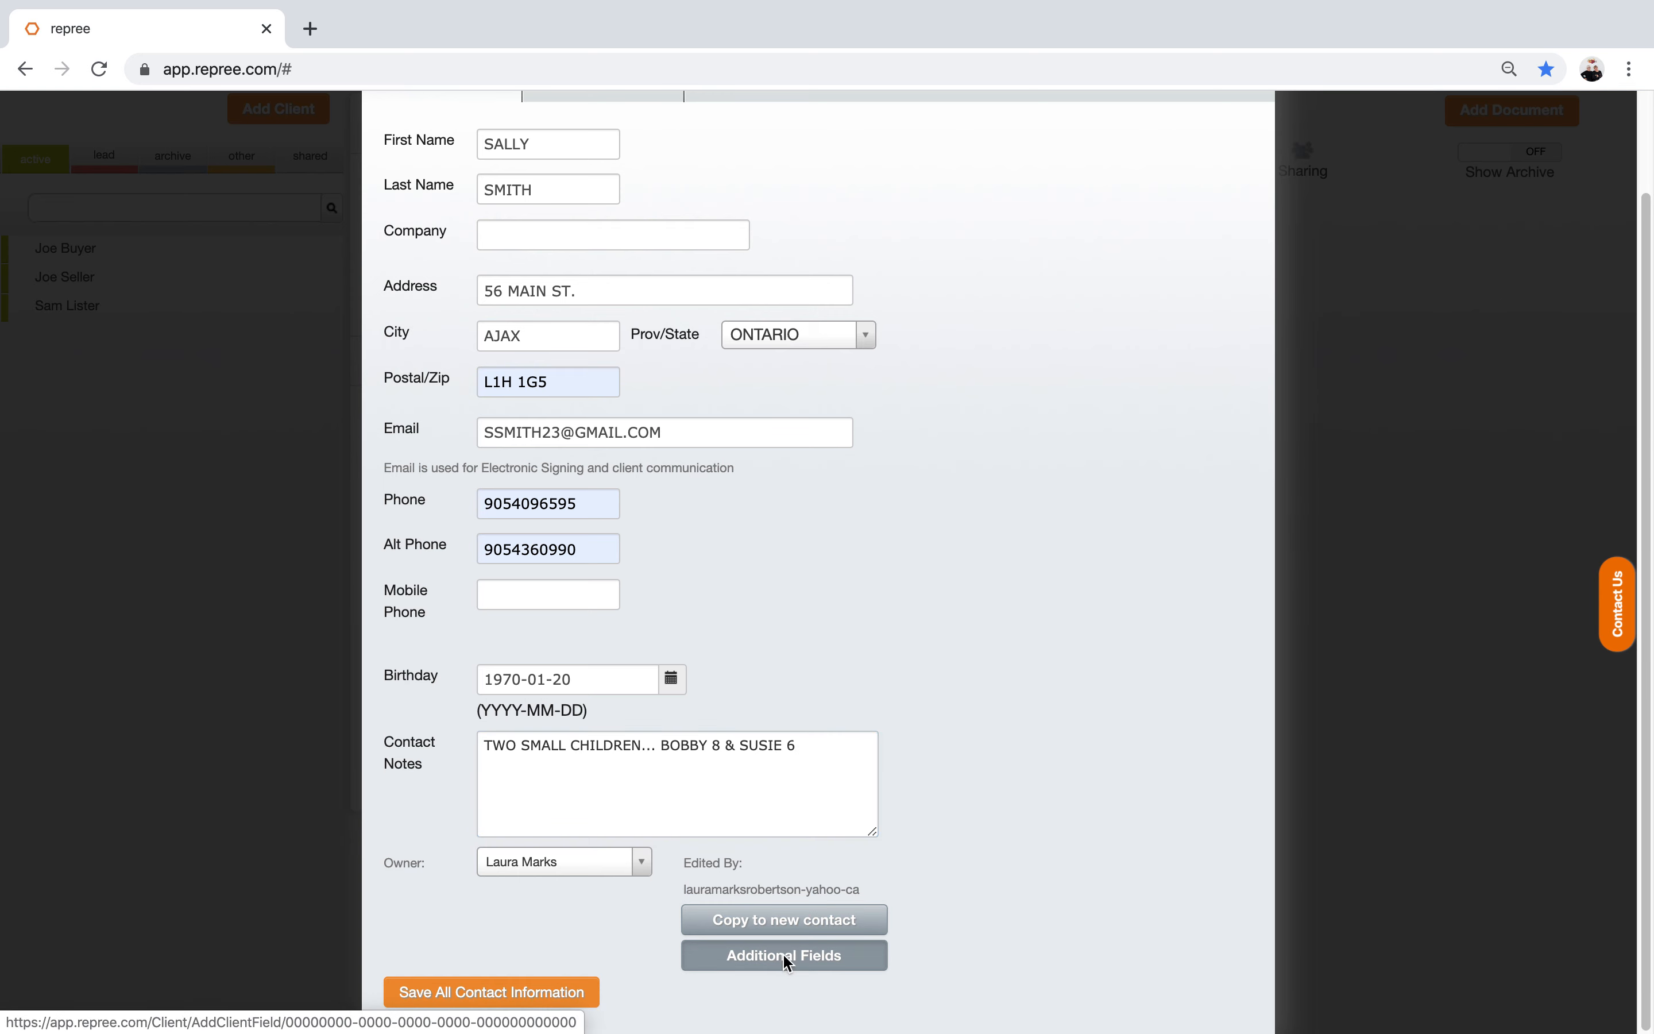
left_click(1046, 445)
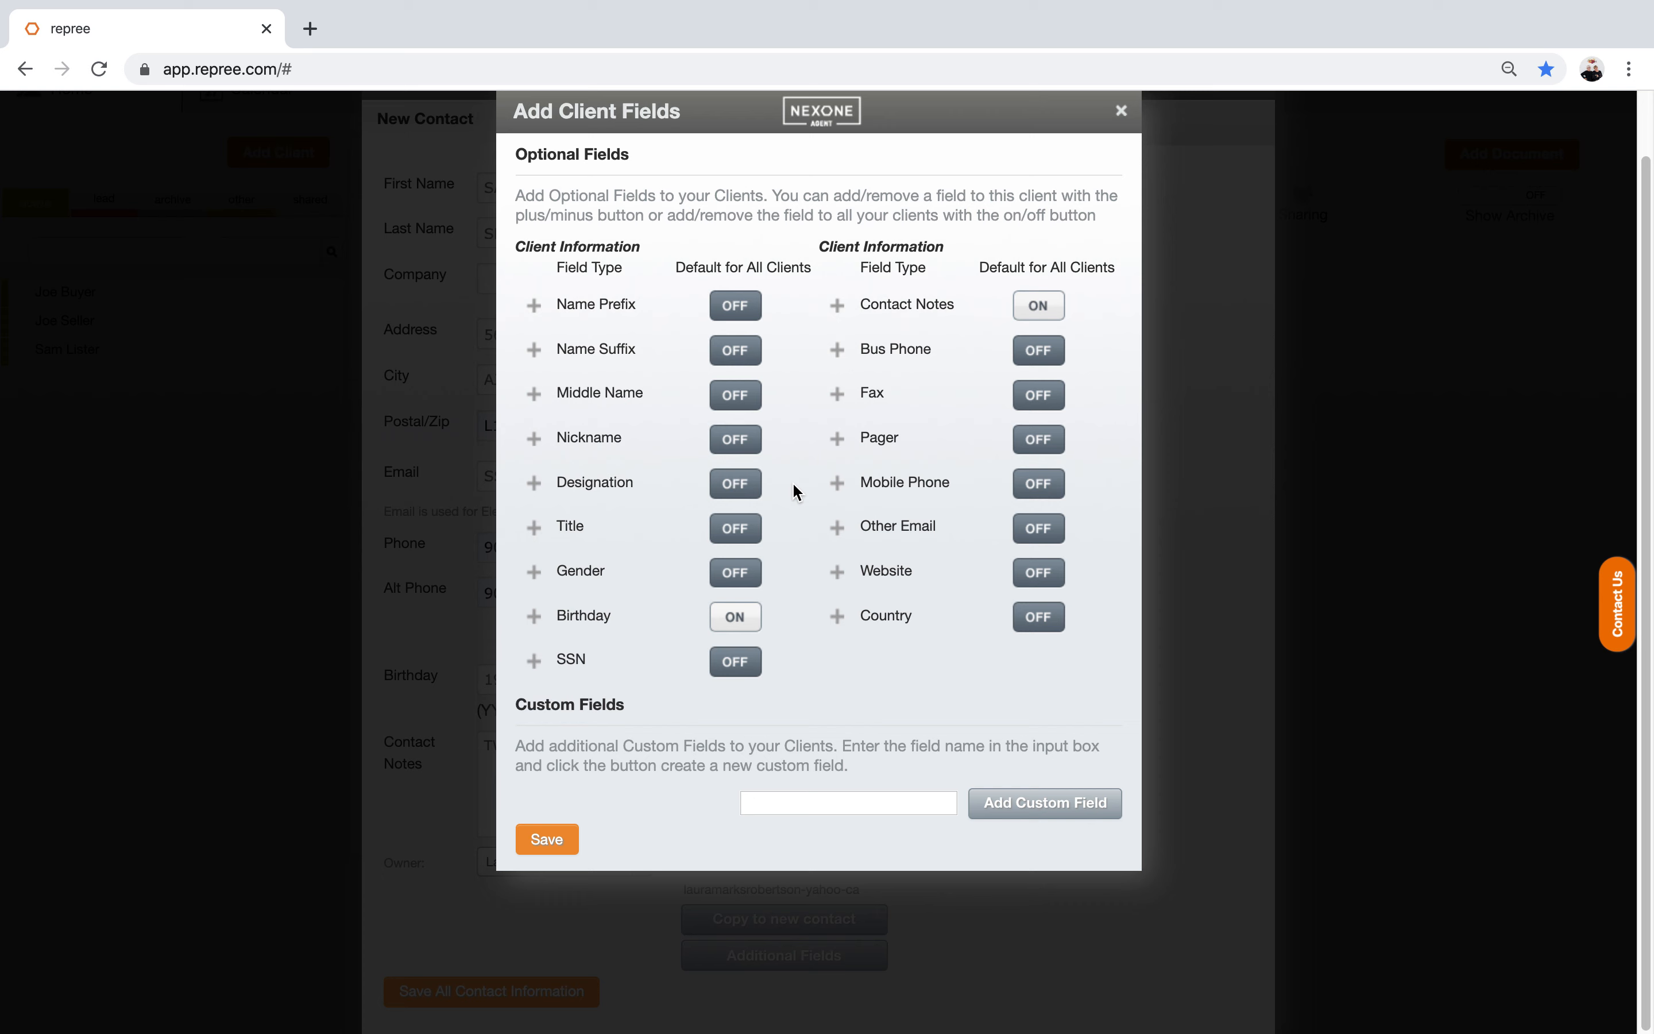
left_click(756, 808)
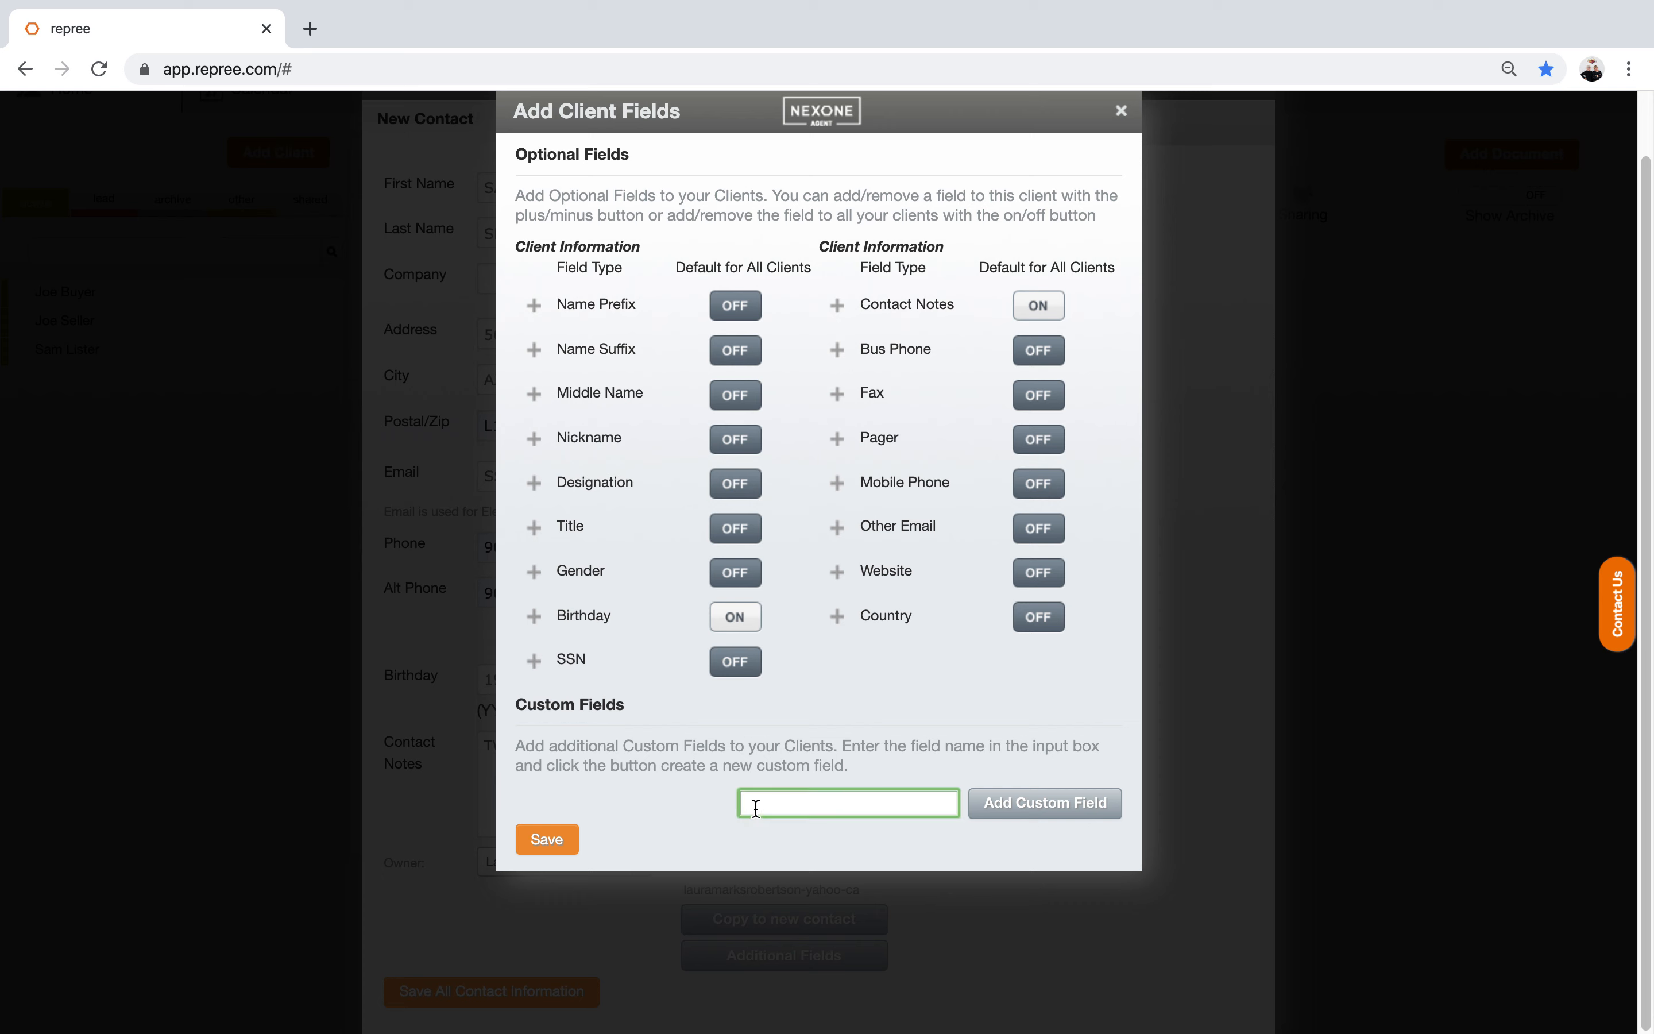
type("ANIVERSARY DATE OF THE")
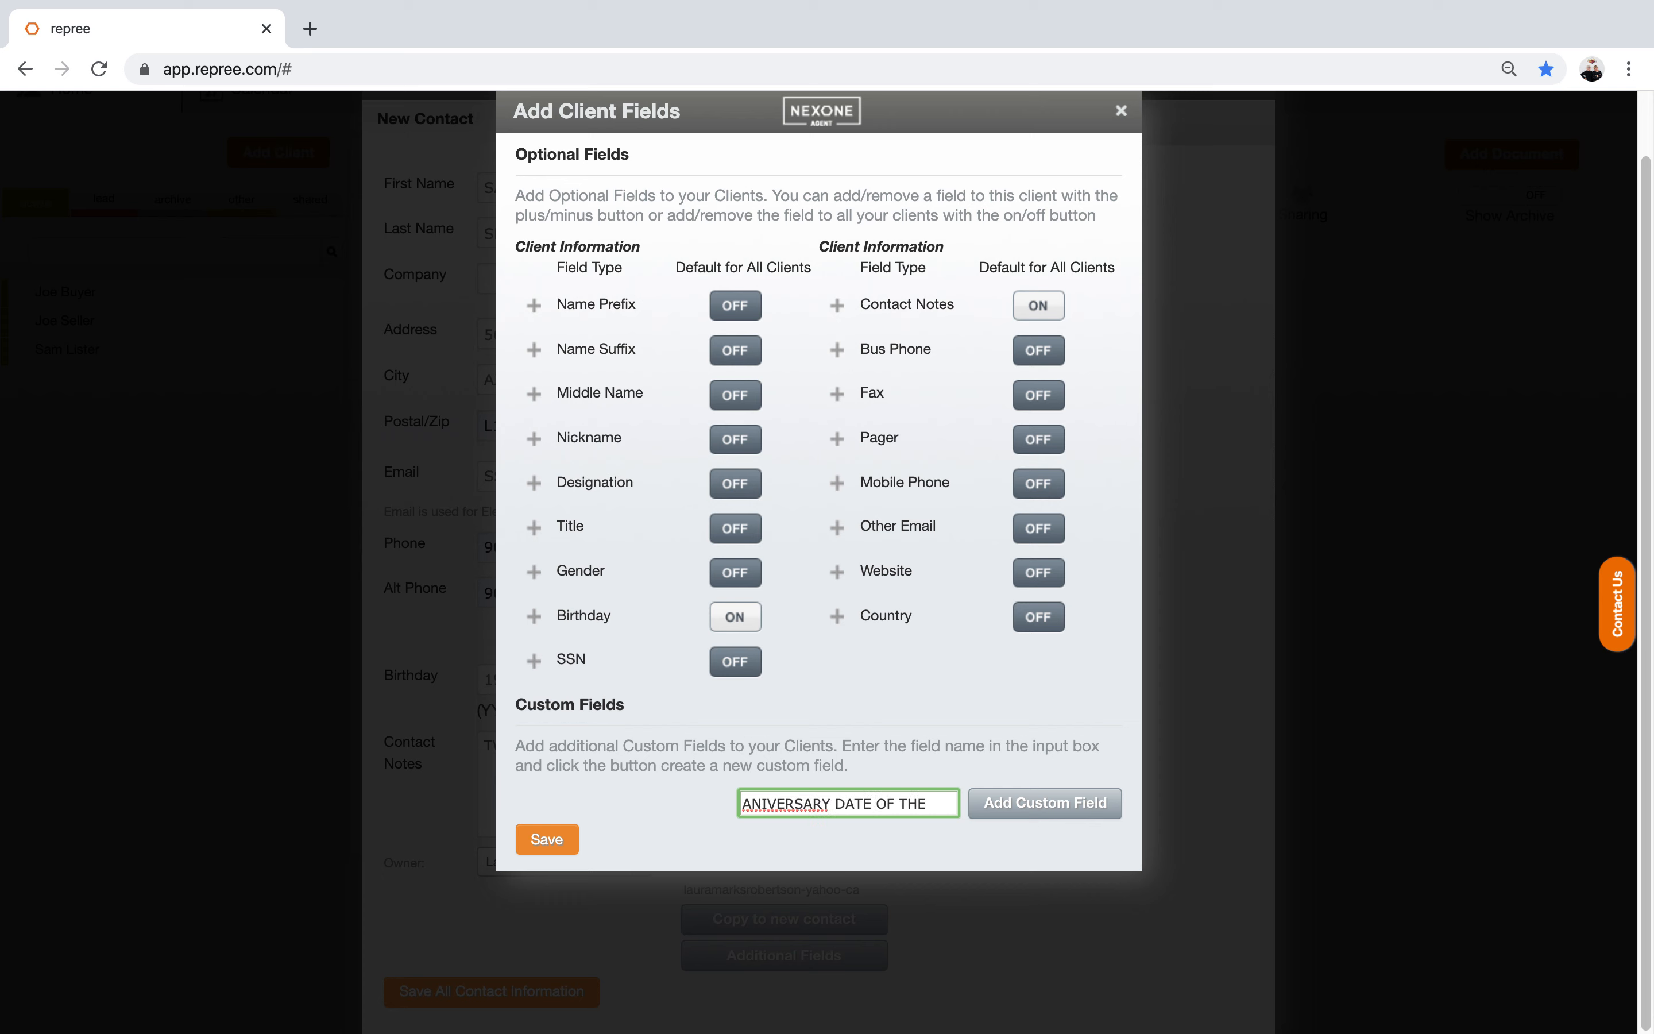
type("IR MOVE")
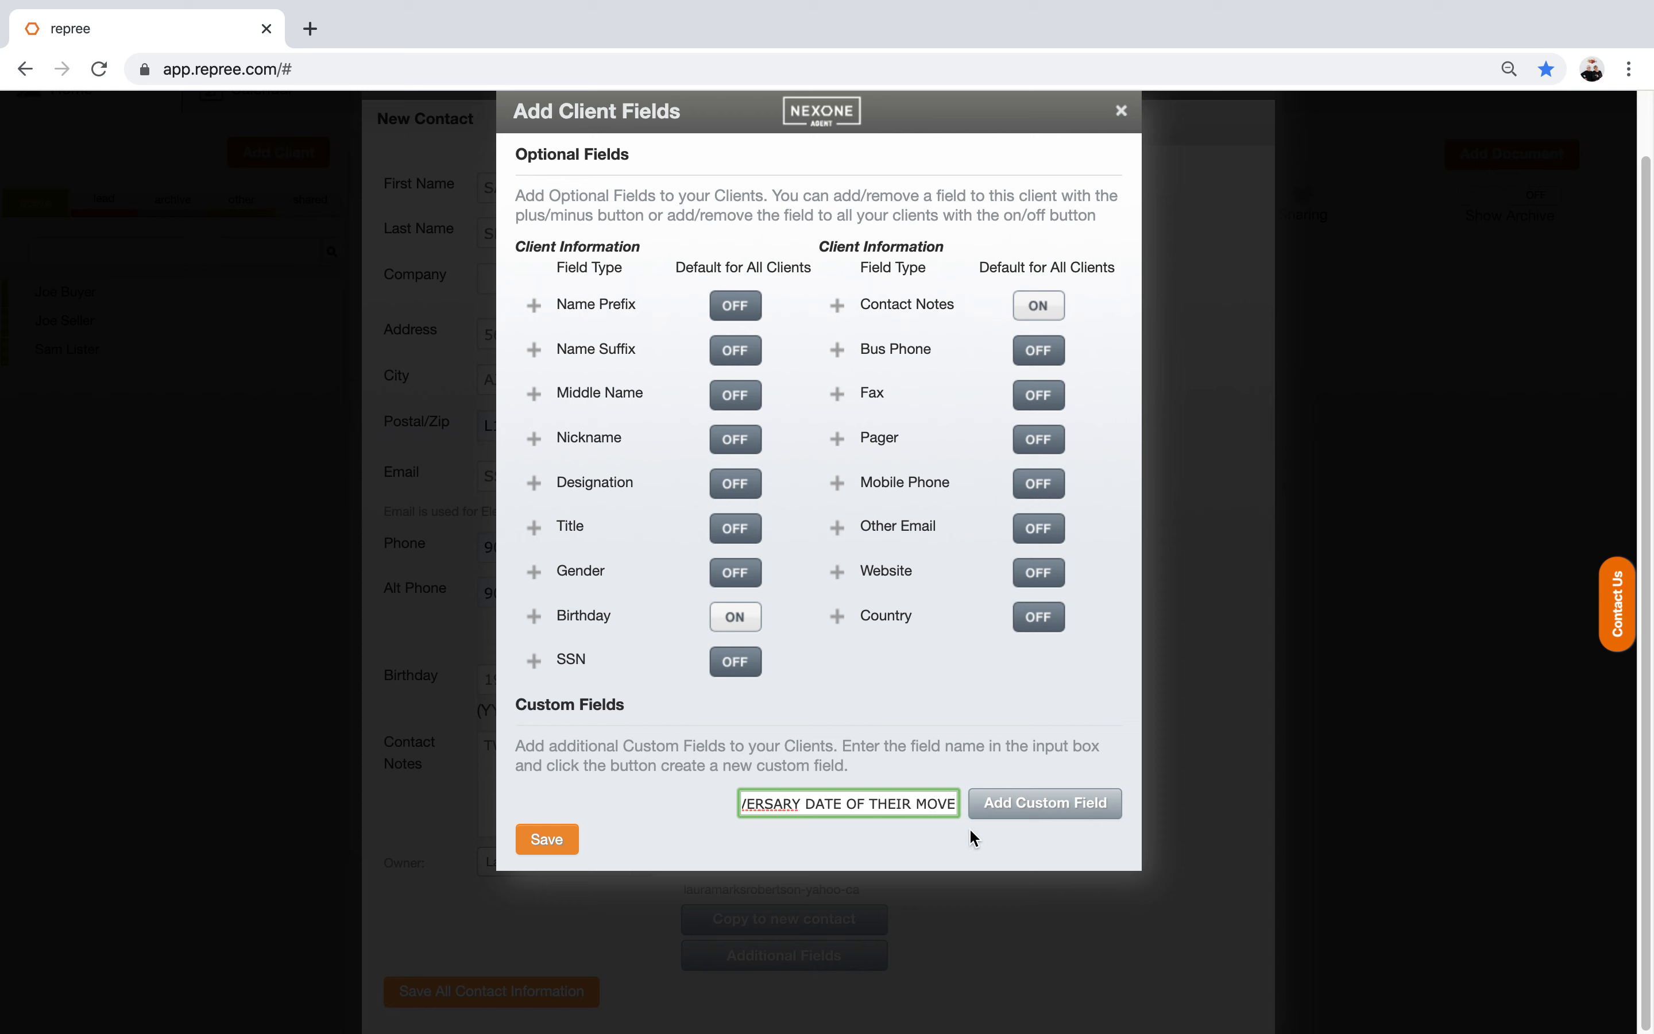
left_click(1058, 804)
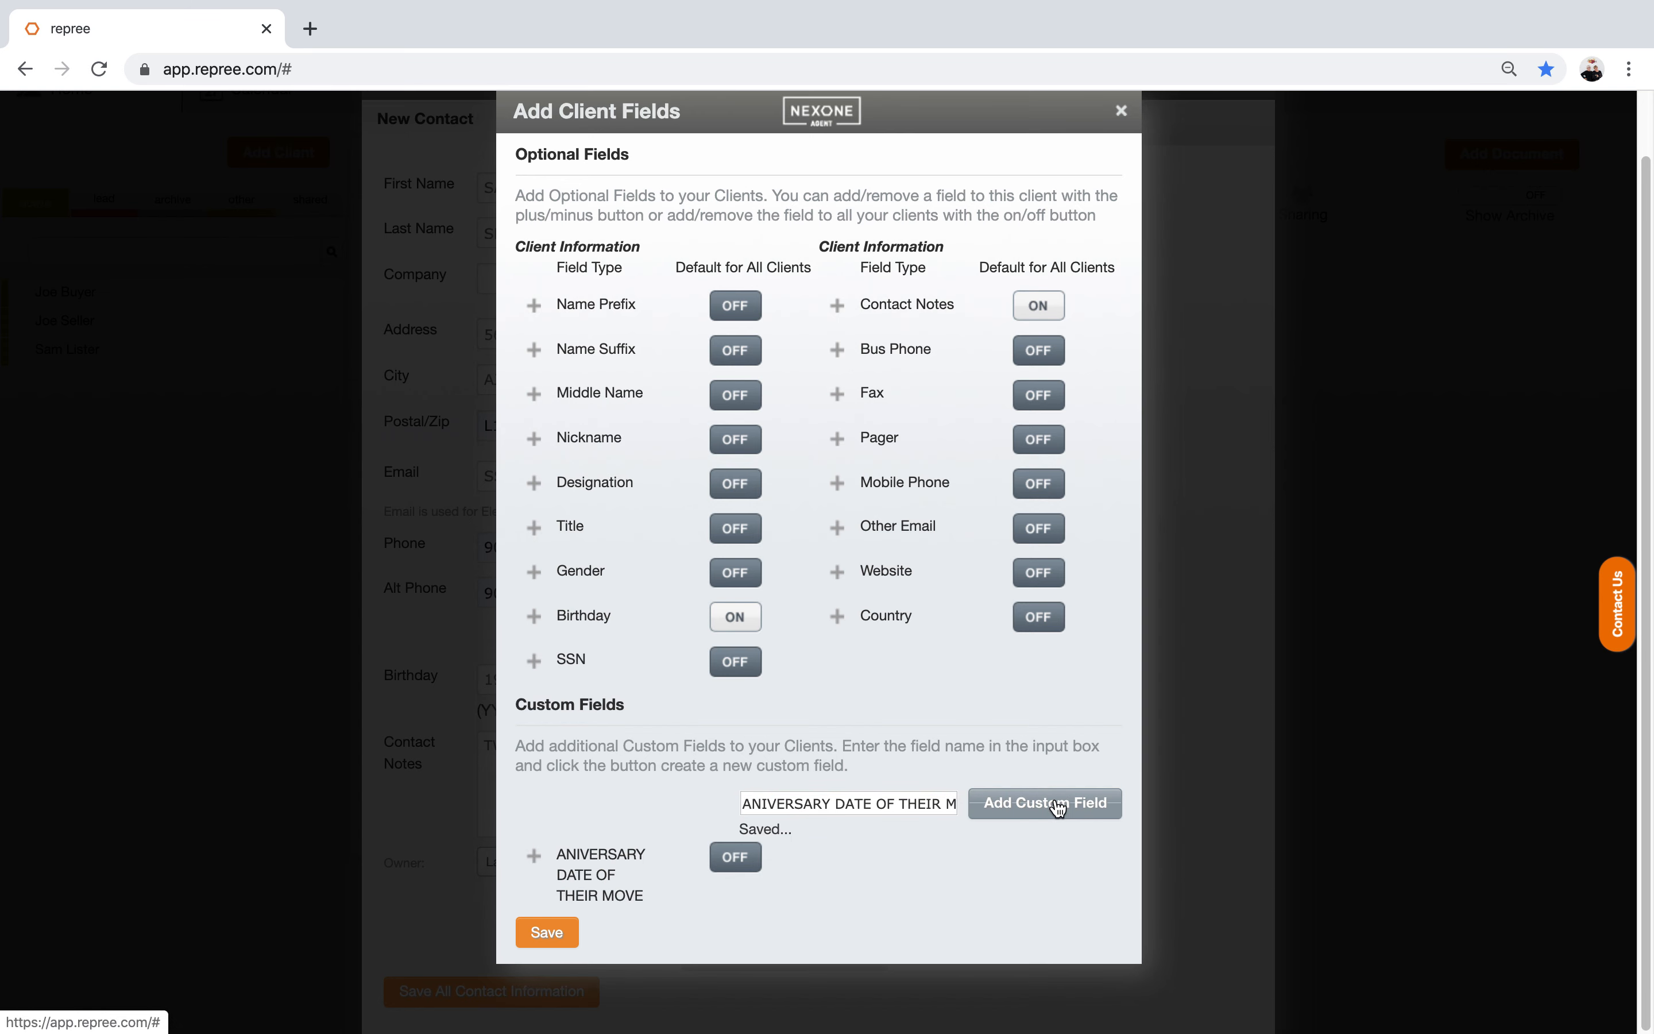
left_click(752, 858)
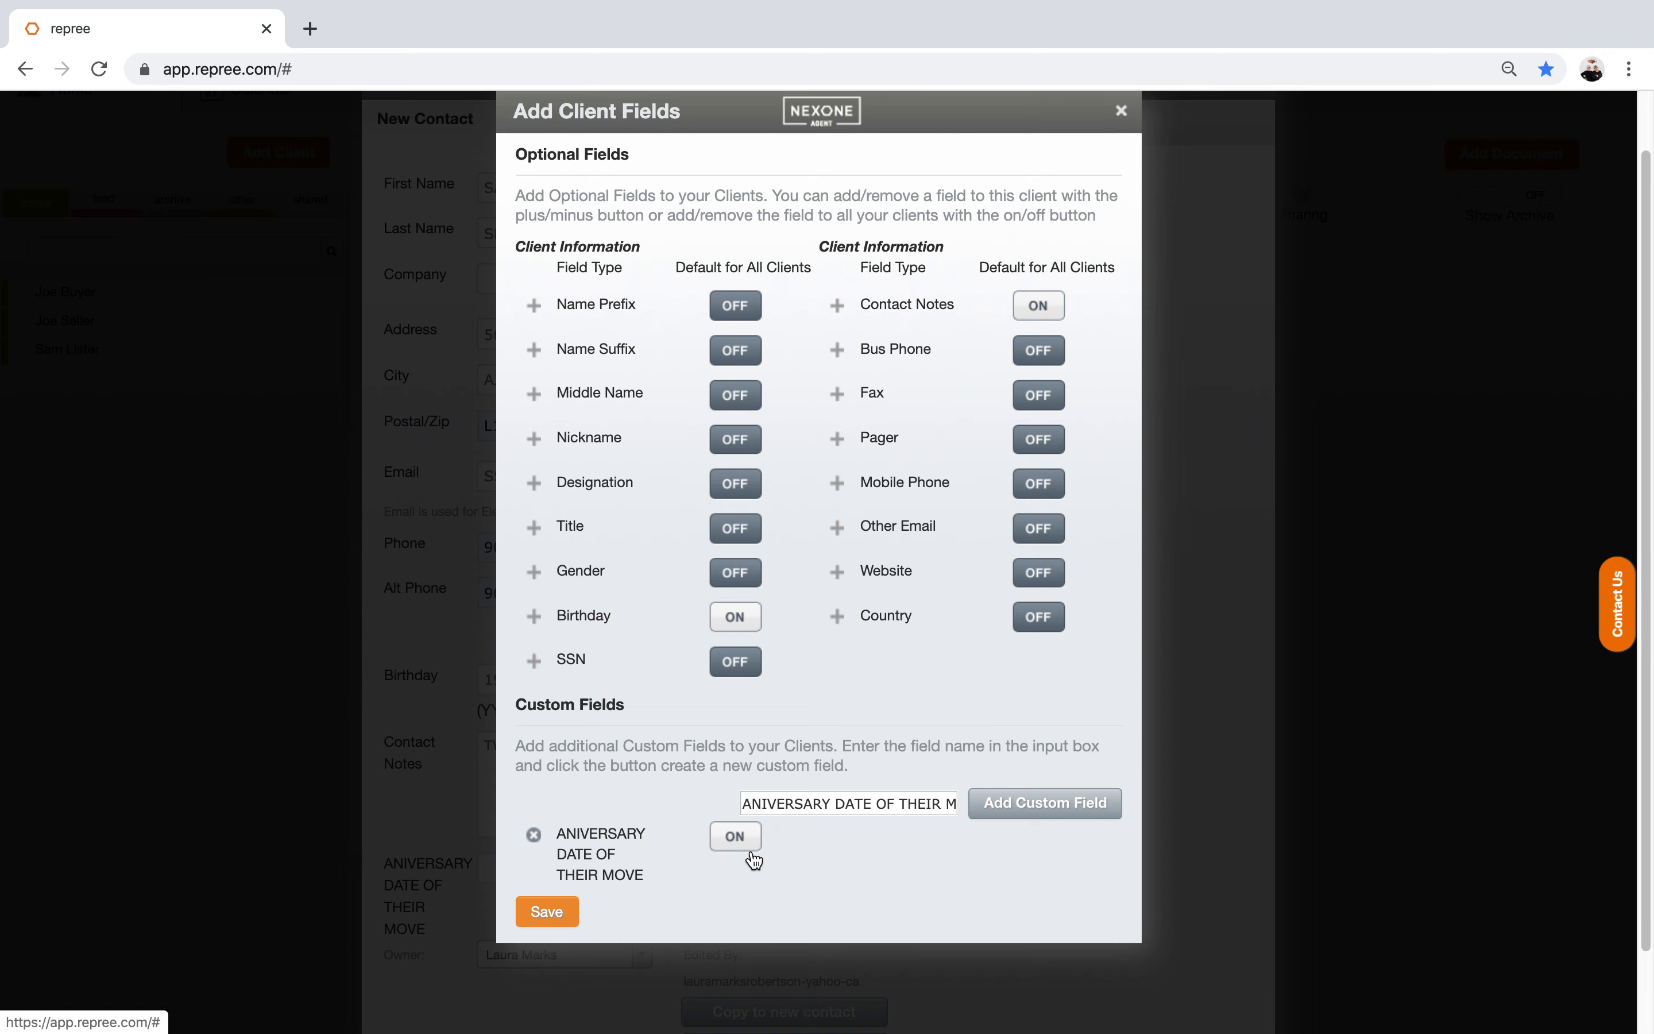
left_click(547, 913)
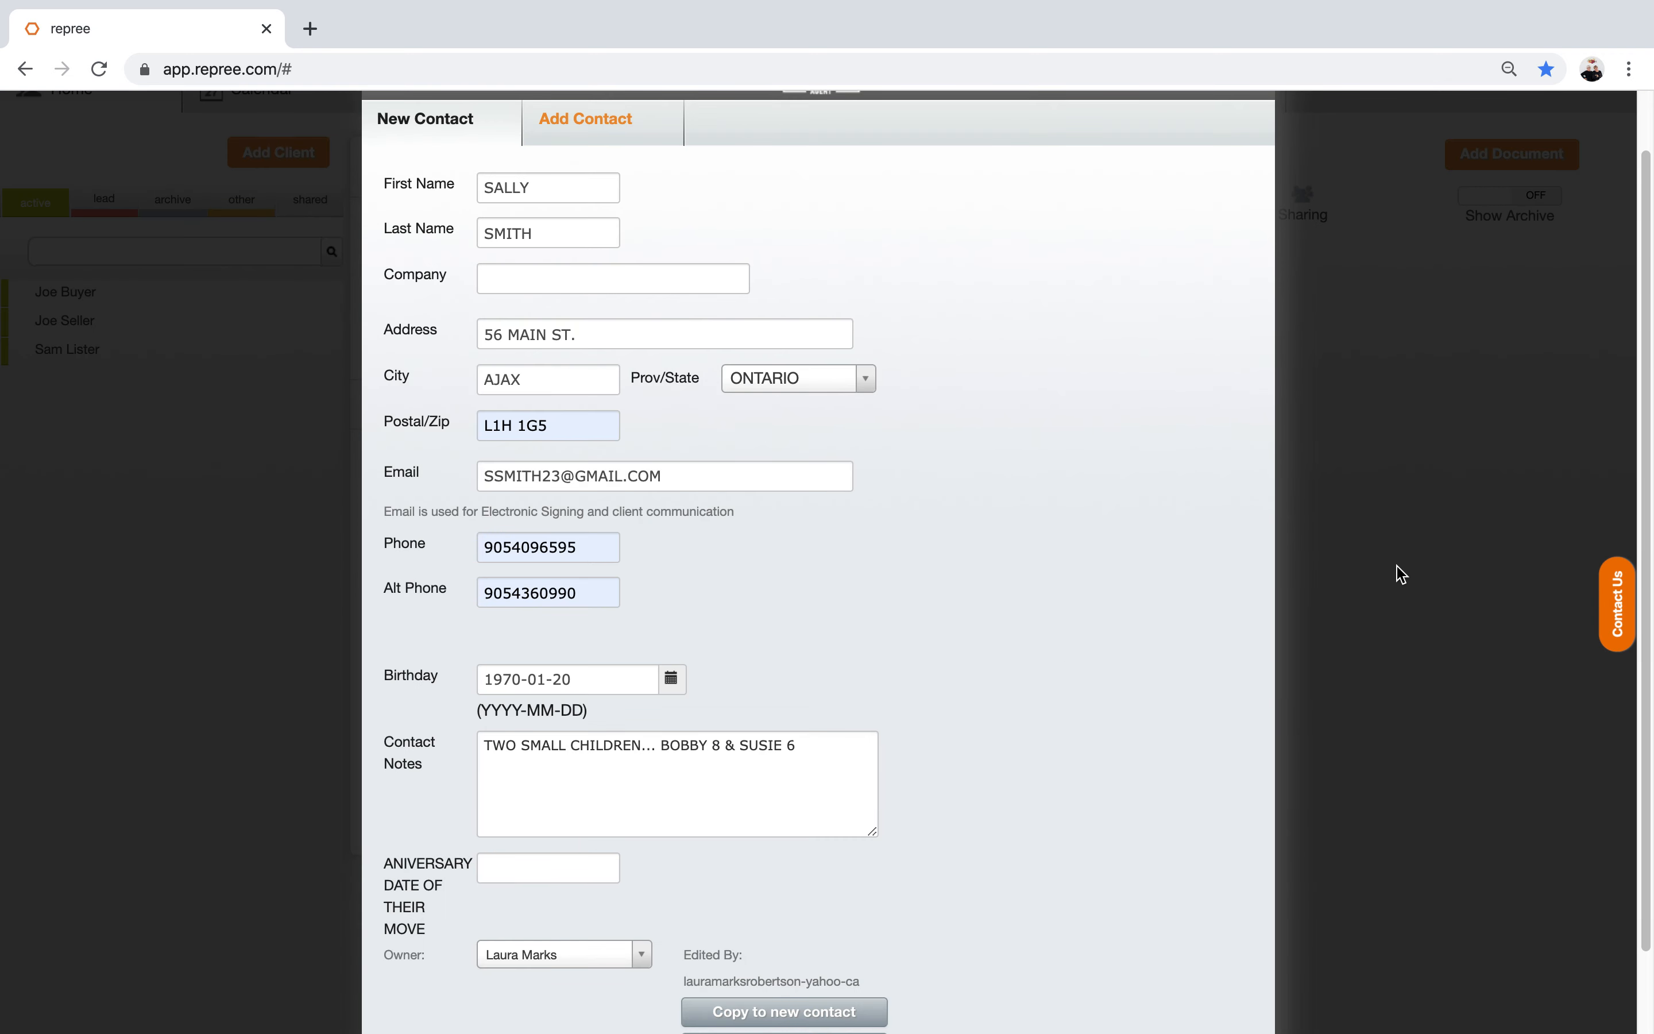
Step: Enter JAN 30/2019 in the ANIVERSARY DATE OF THEIR MOVE field
left_click_drag(1648, 362, 1651, 518)
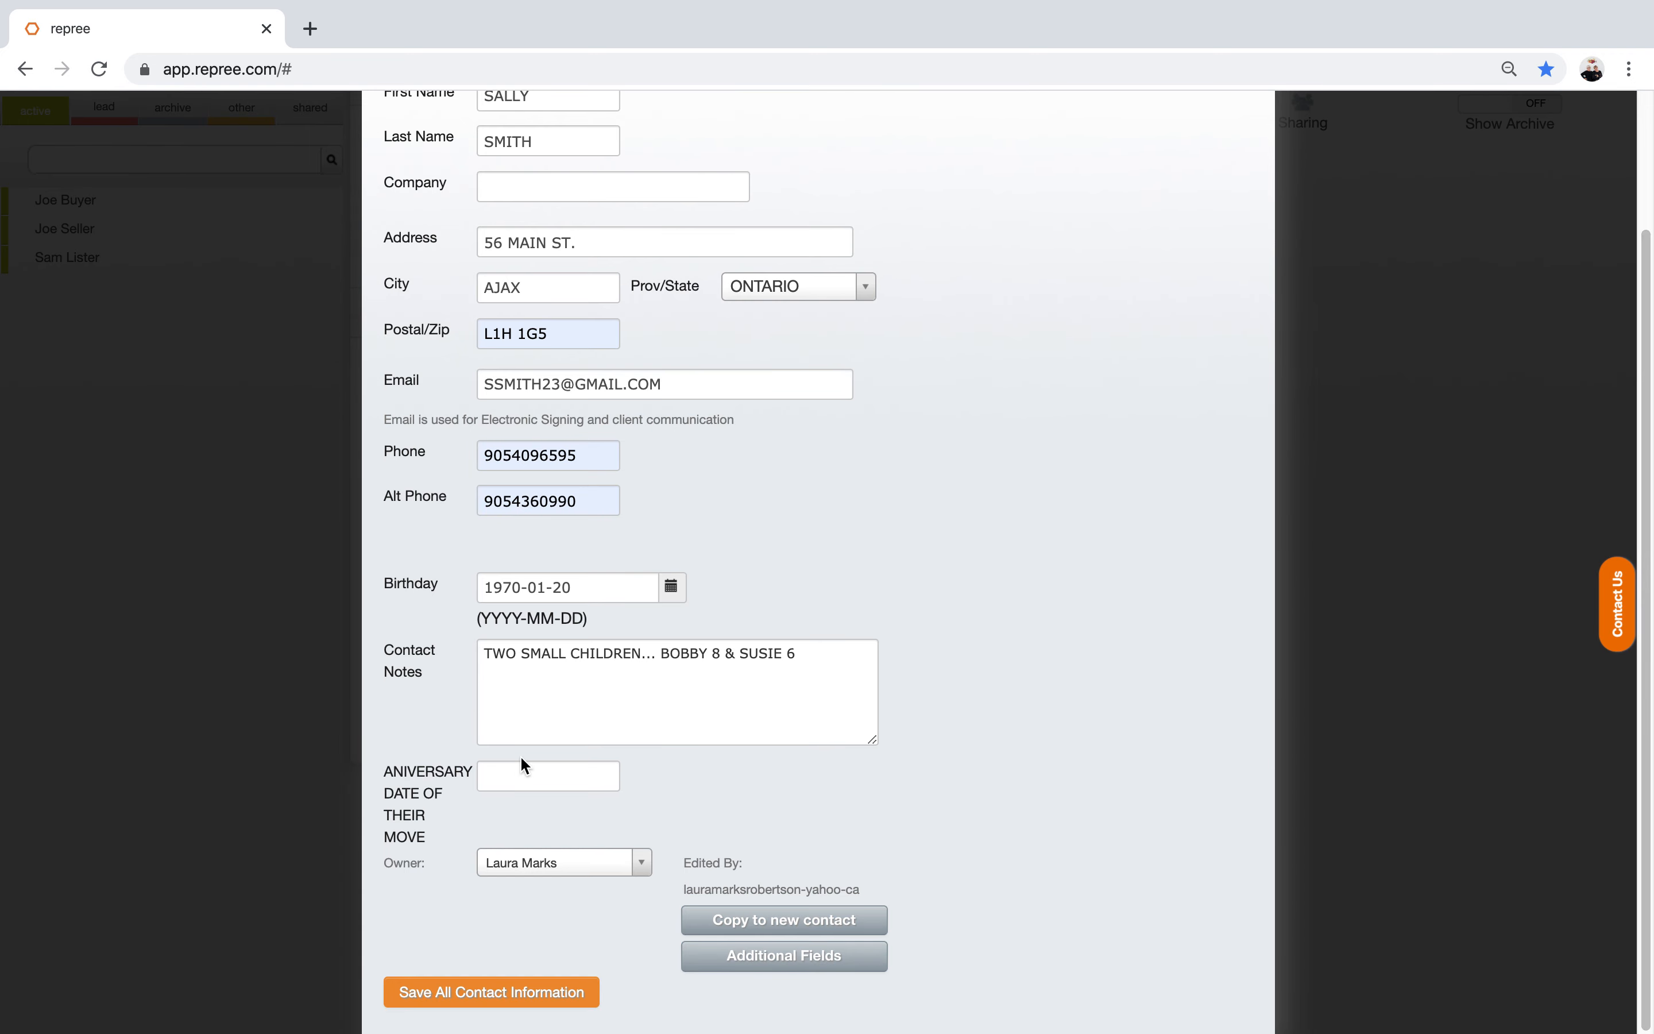
left_click(506, 780)
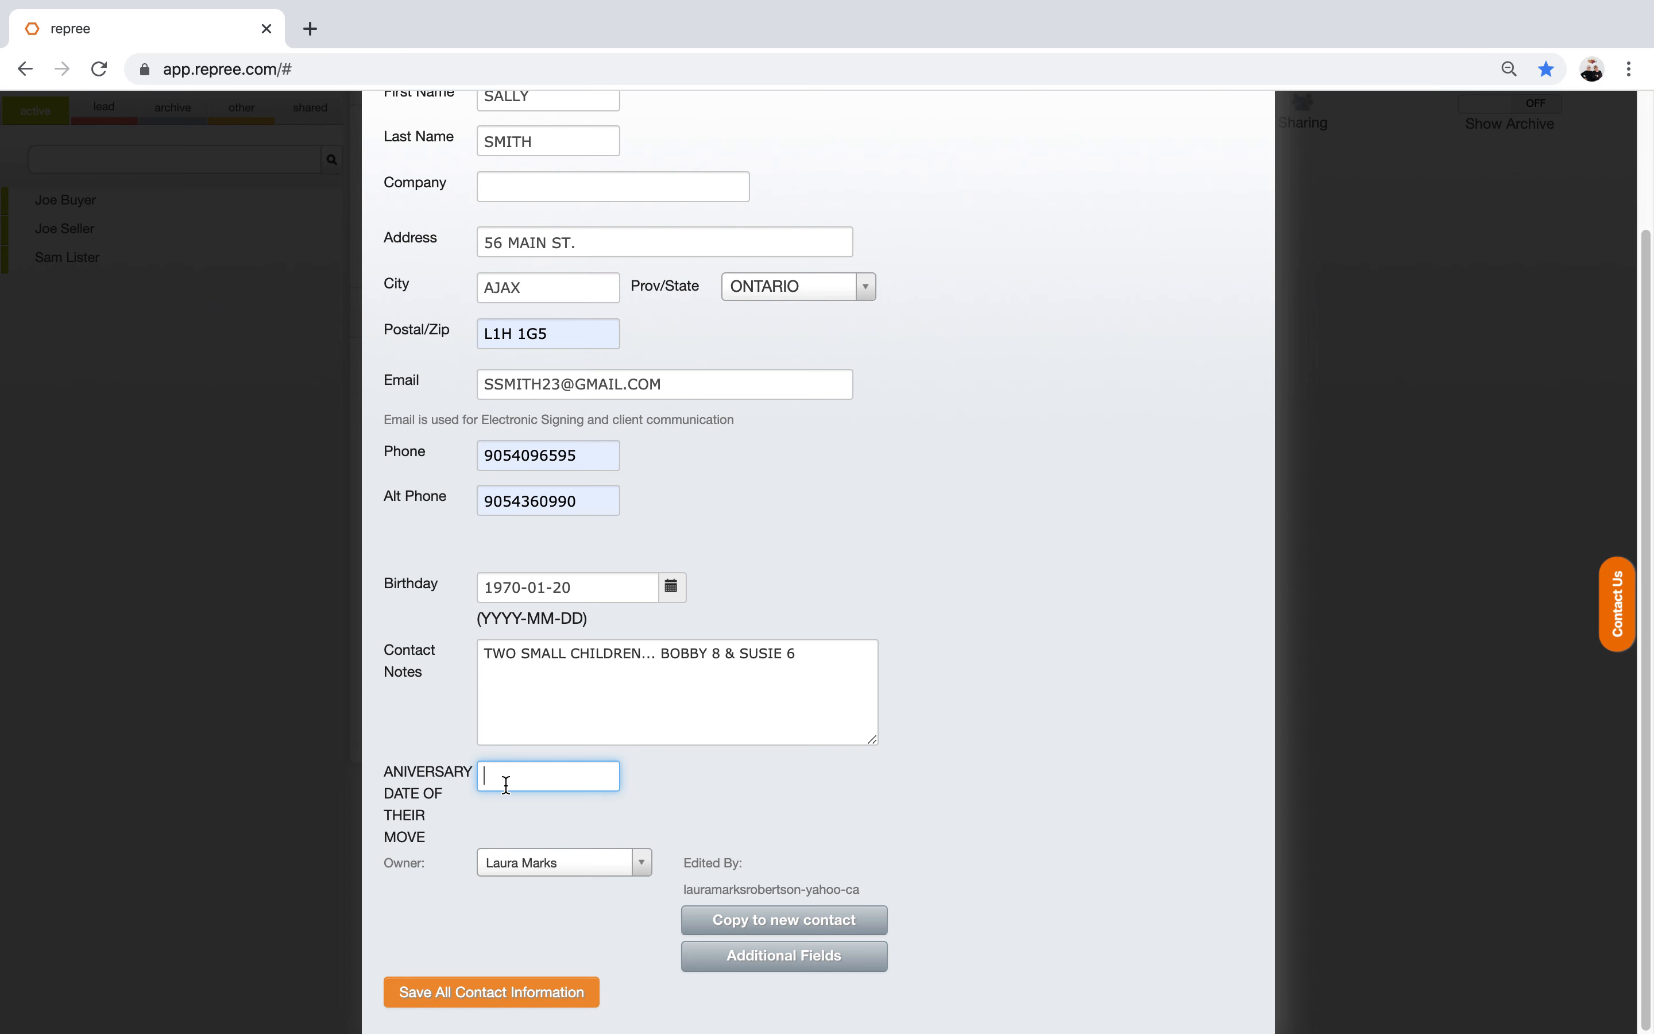
type("JAN")
type("30/2019")
left_click(794, 819)
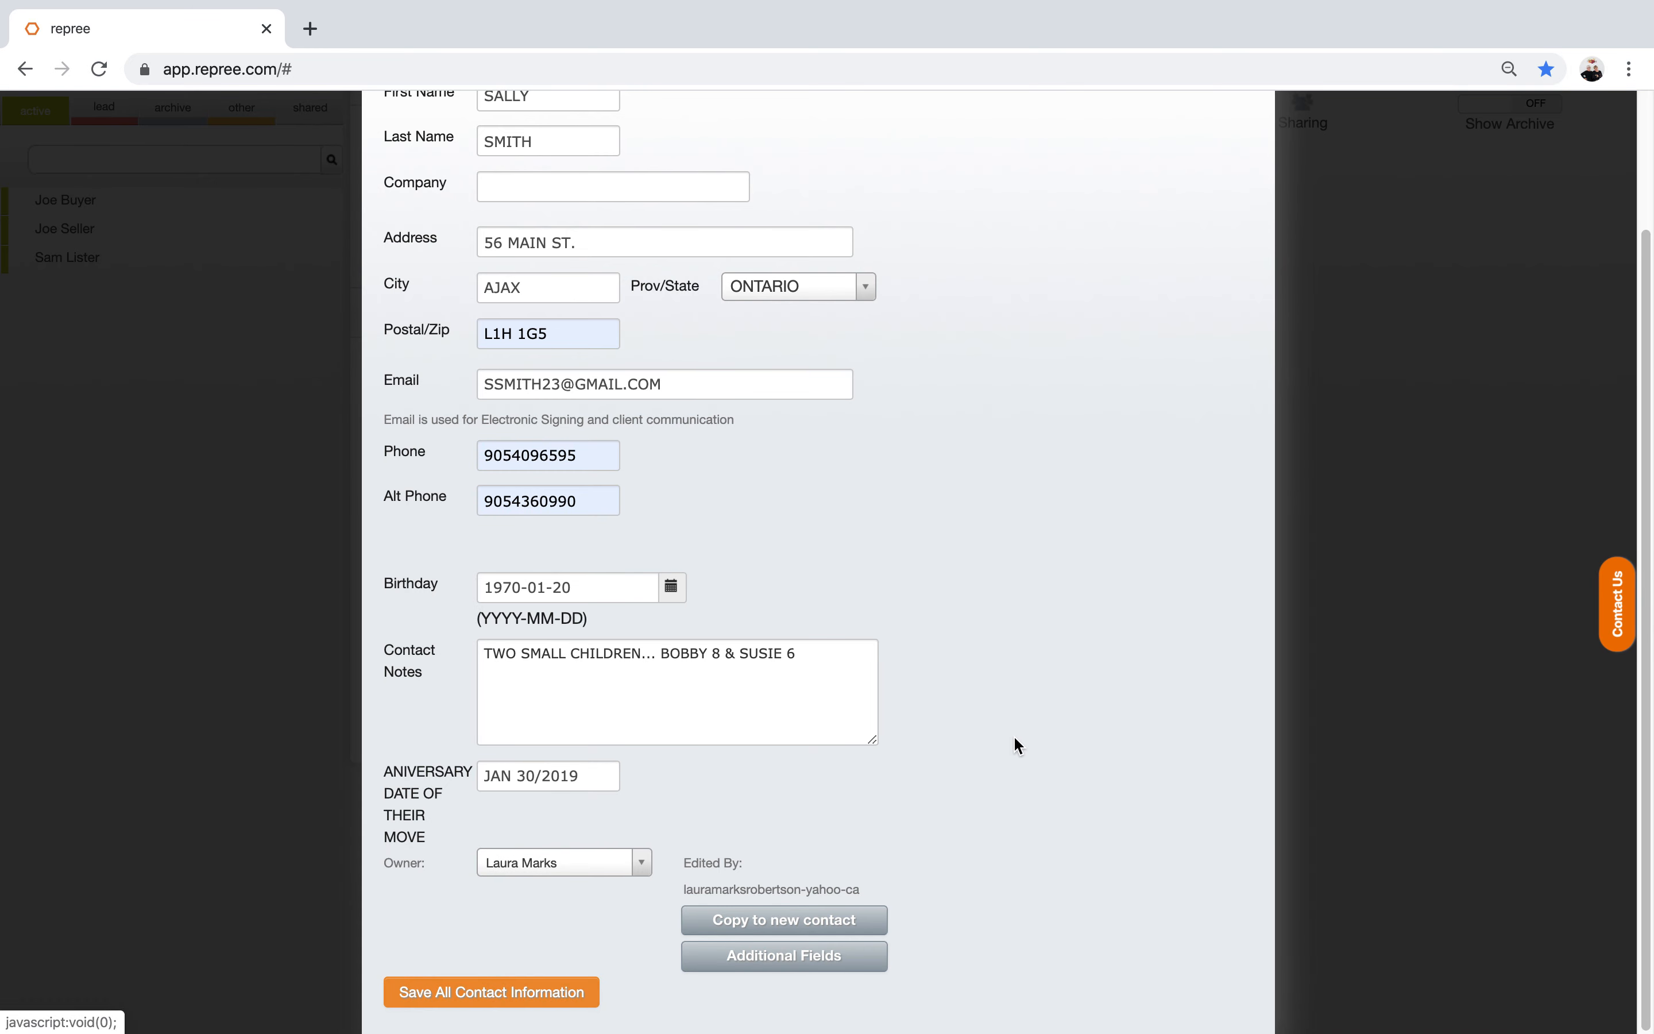
left_click_drag(1648, 363, 1652, 424)
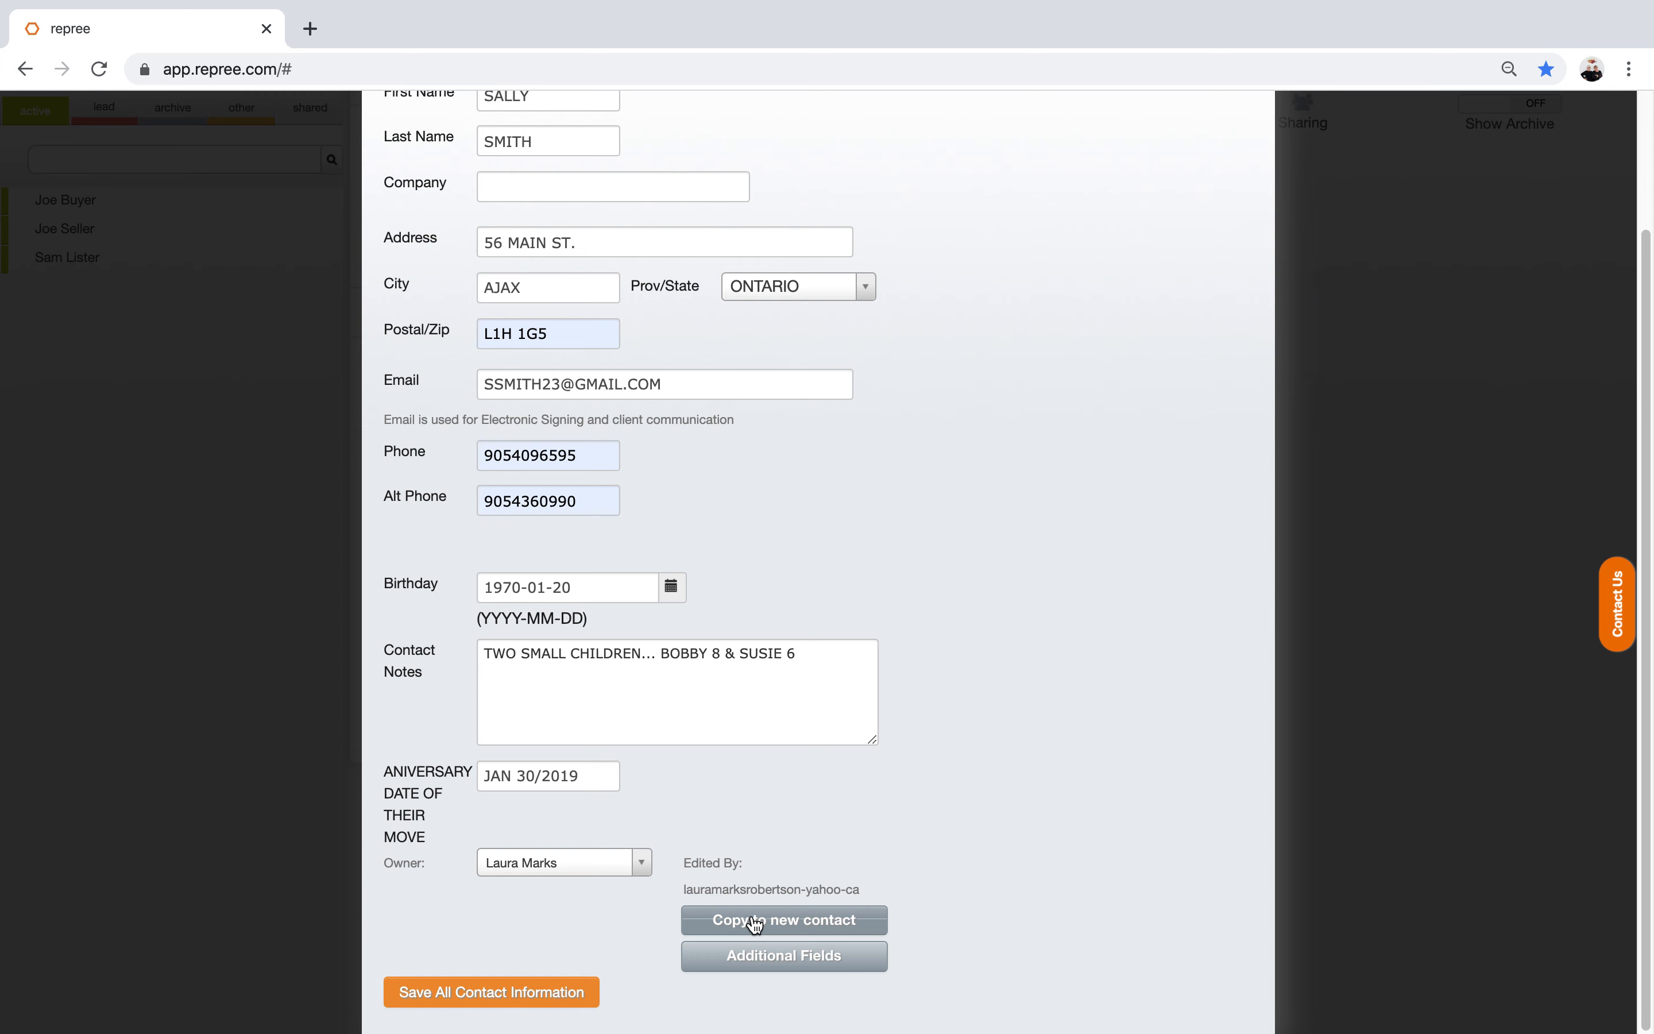
Step: Copy the client into a new contact and replace its first name and e-mail
left_click(756, 922)
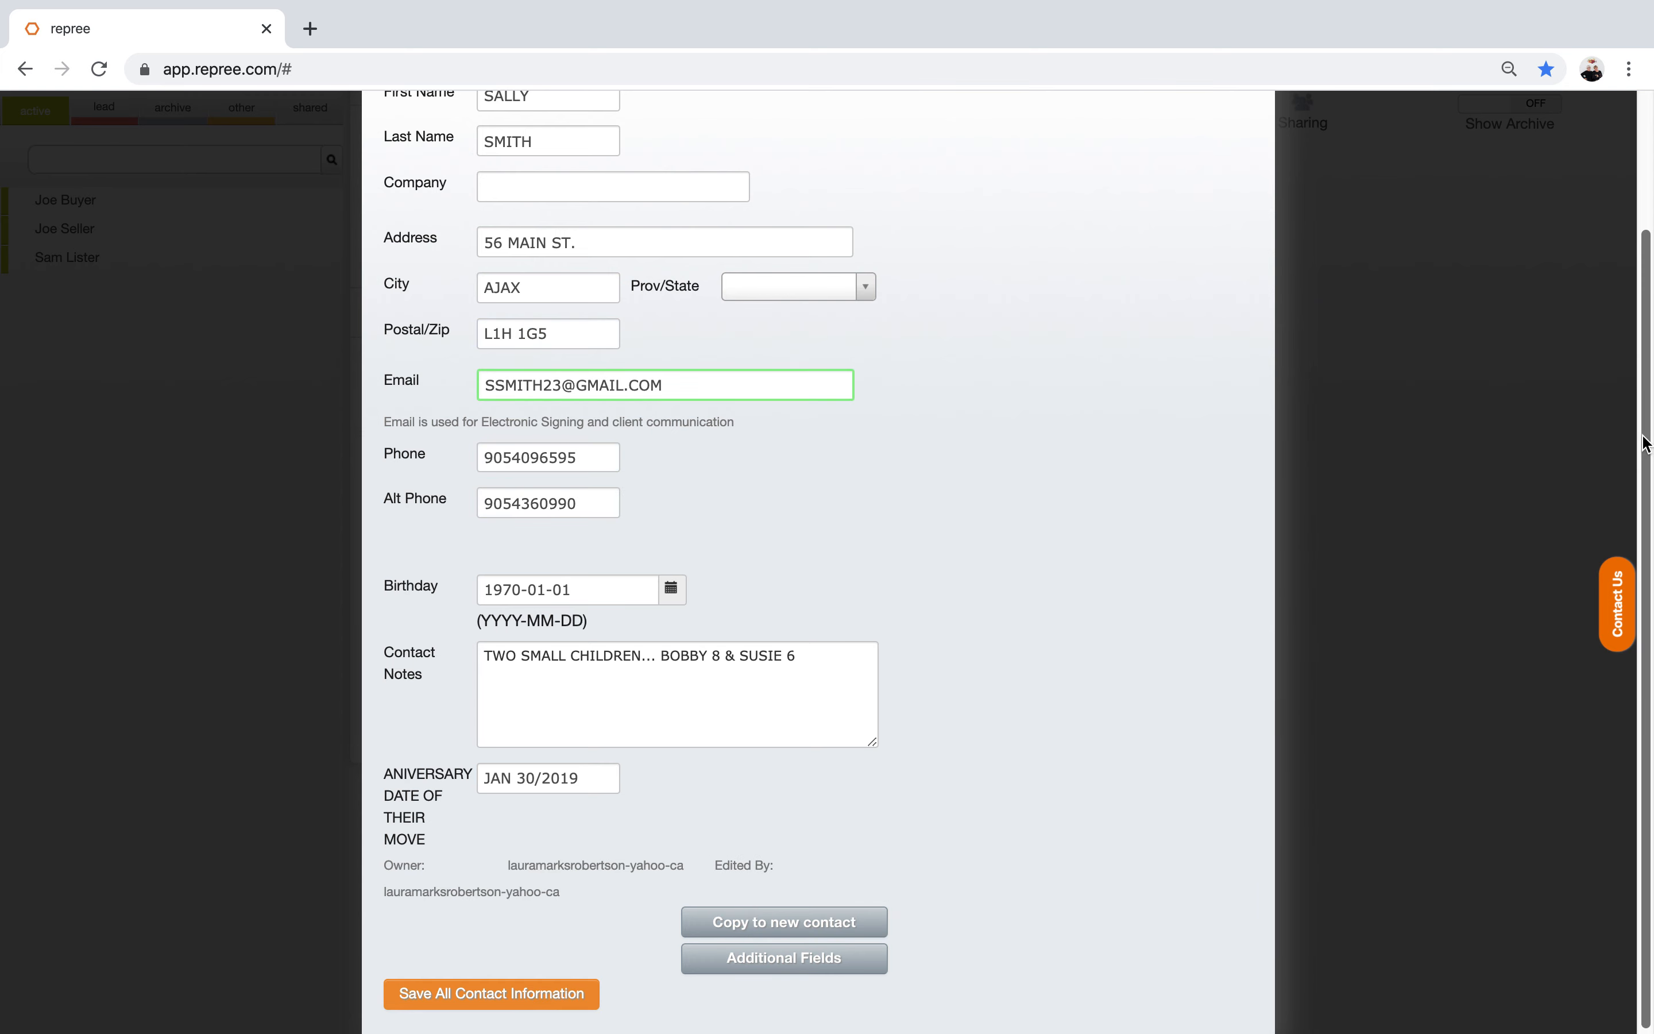
left_click_drag(1646, 441, 1617, 247)
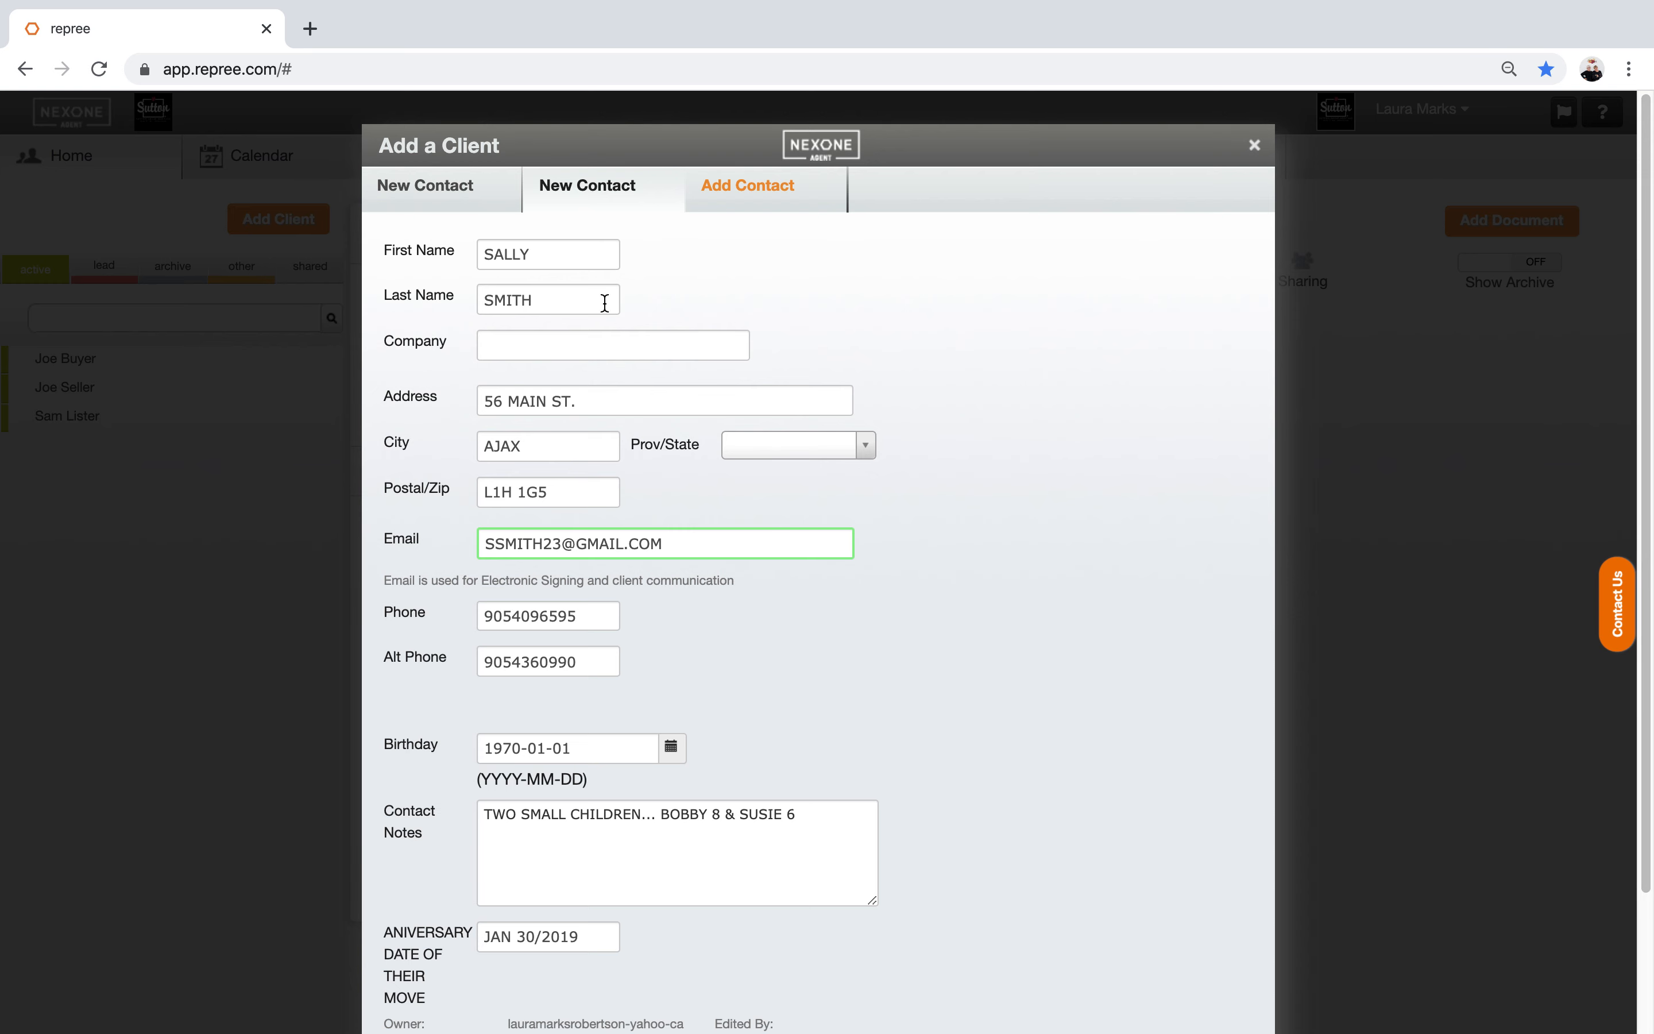
left_click_drag(551, 258, 484, 256)
key("BackSpace")
type("NED")
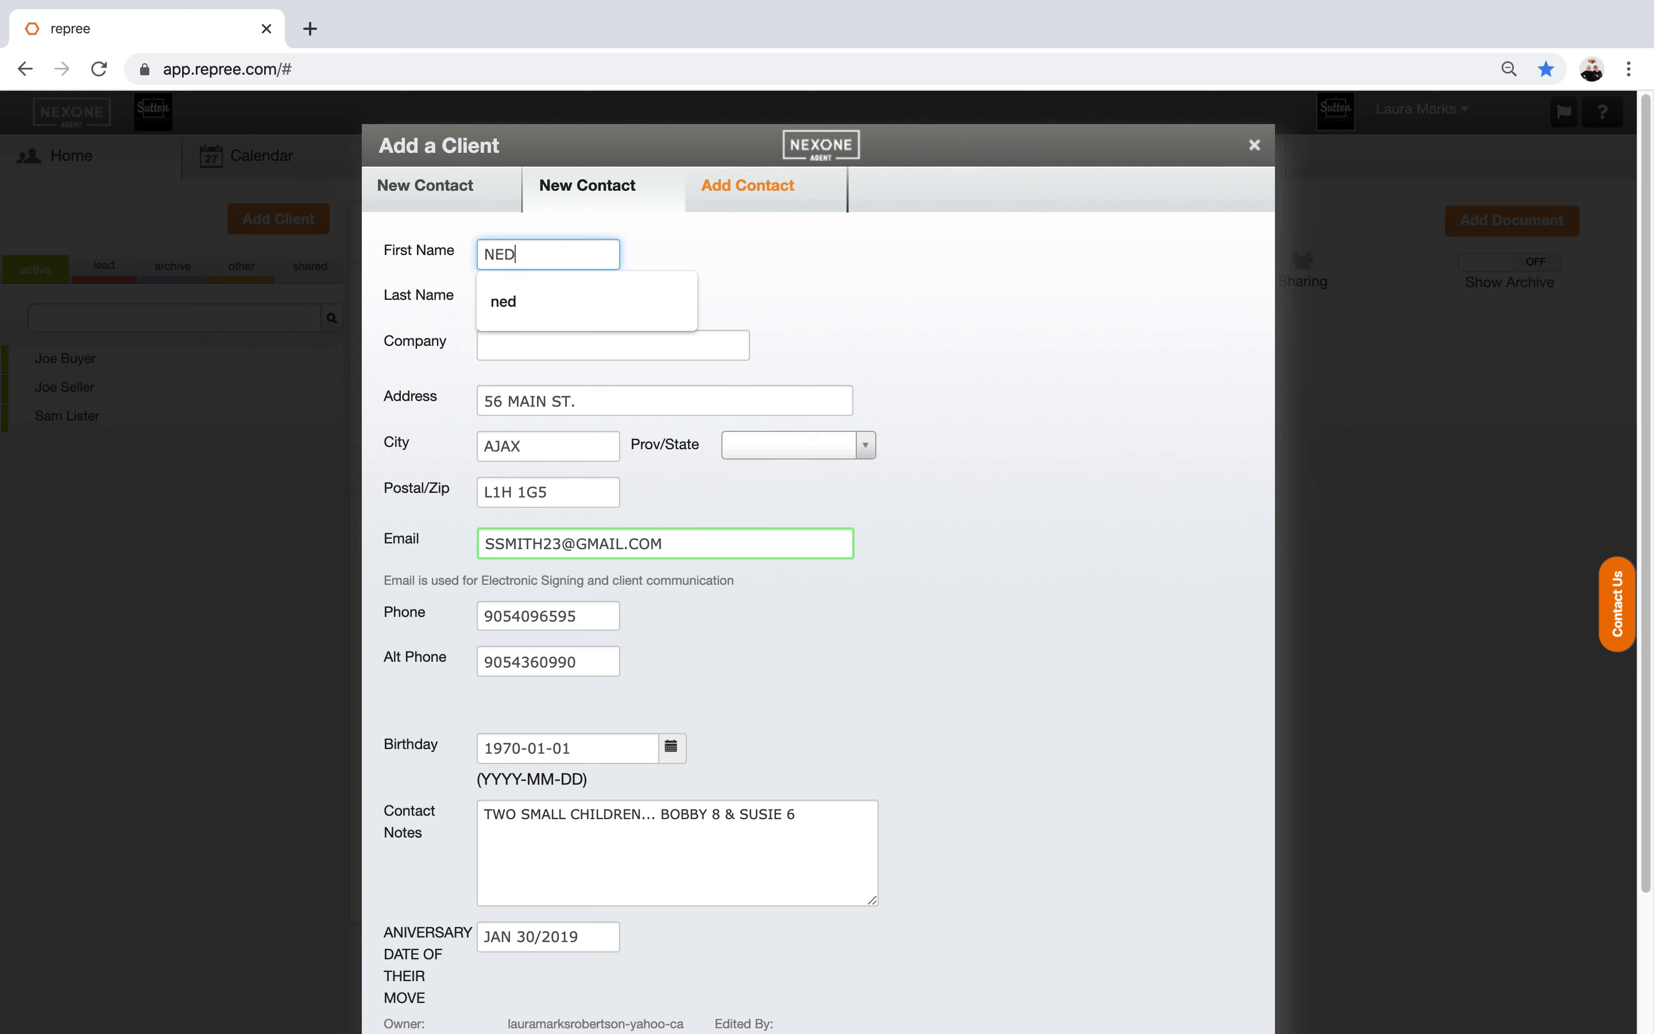
left_click(843, 294)
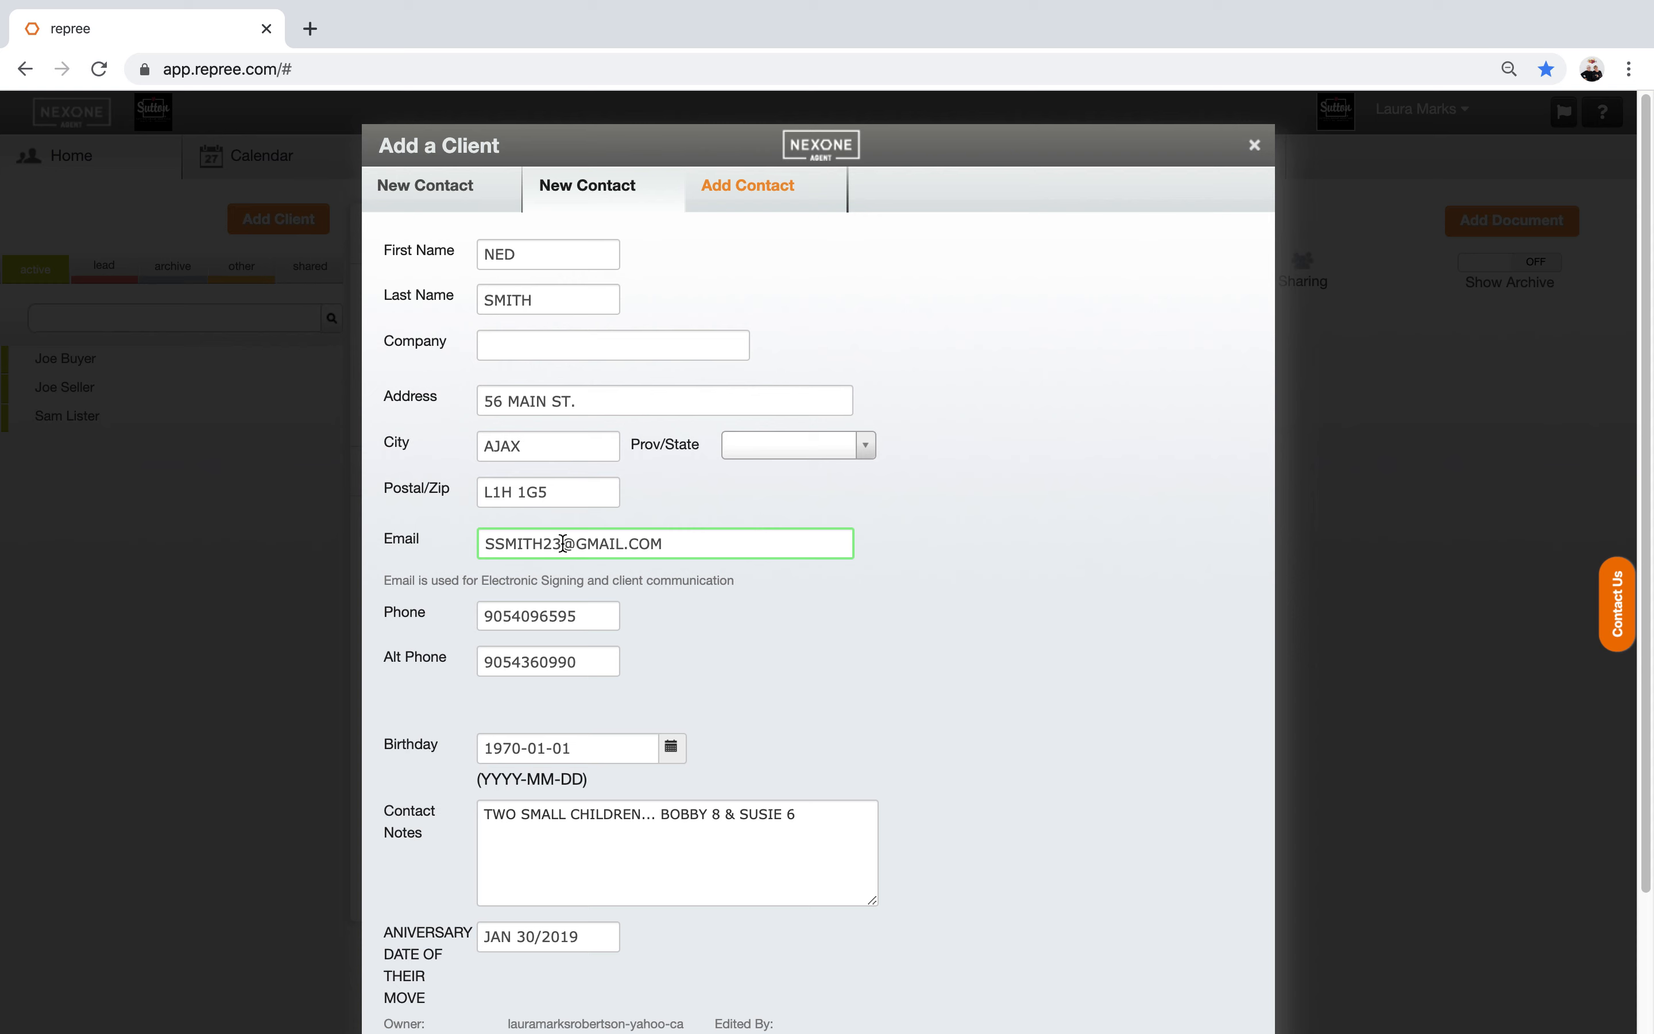
left_click_drag(564, 545, 481, 546)
type("SMITHN")
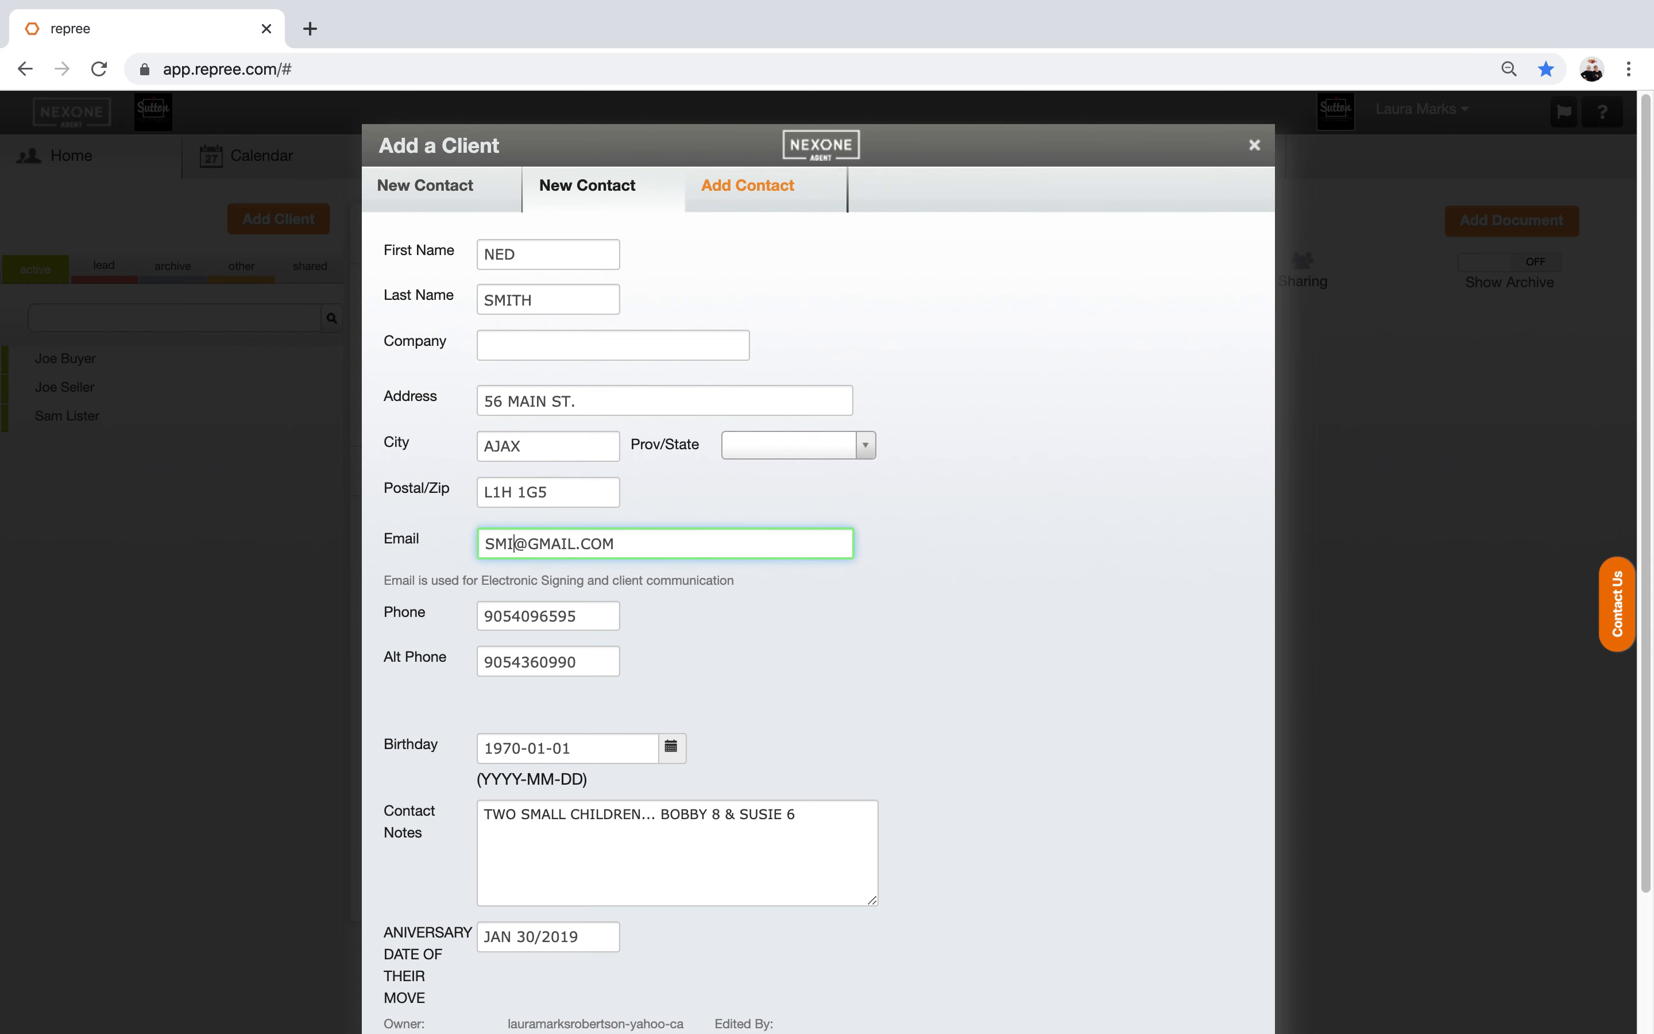
type("ED")
Step: Replace the contact's alt phone, set birthday January 31, 1970, and save all contact information
left_click(577, 661)
left_click_drag(576, 661, 425, 659)
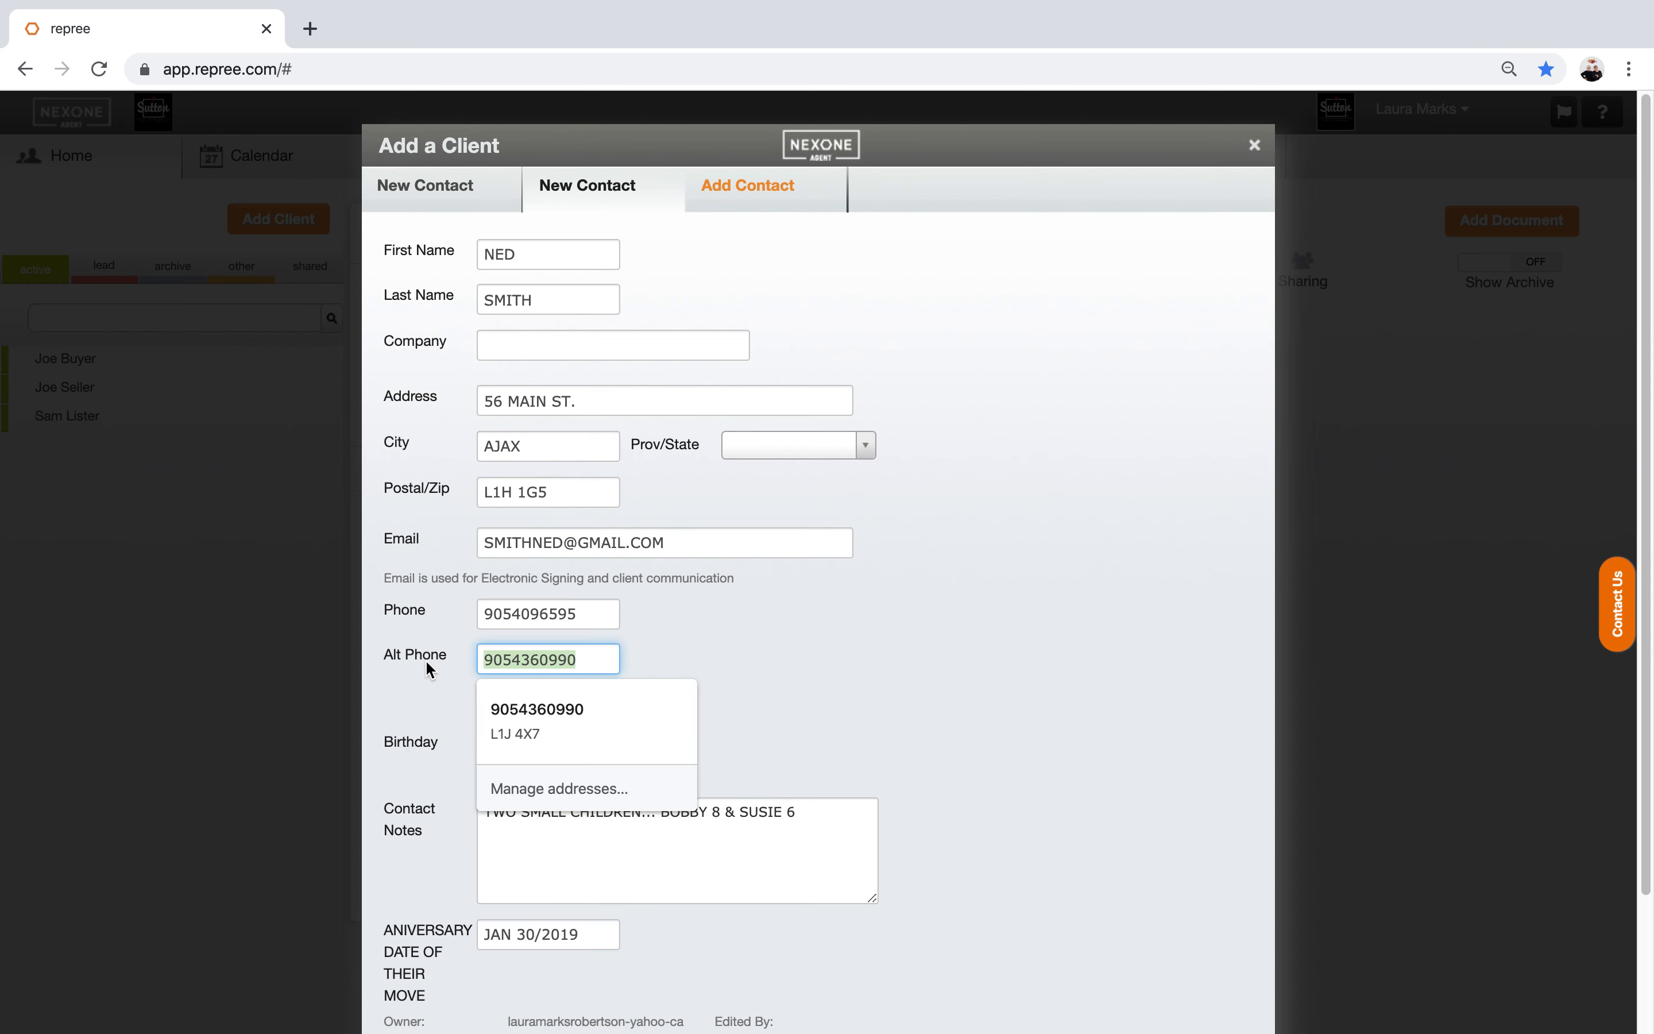
key("BackSpace")
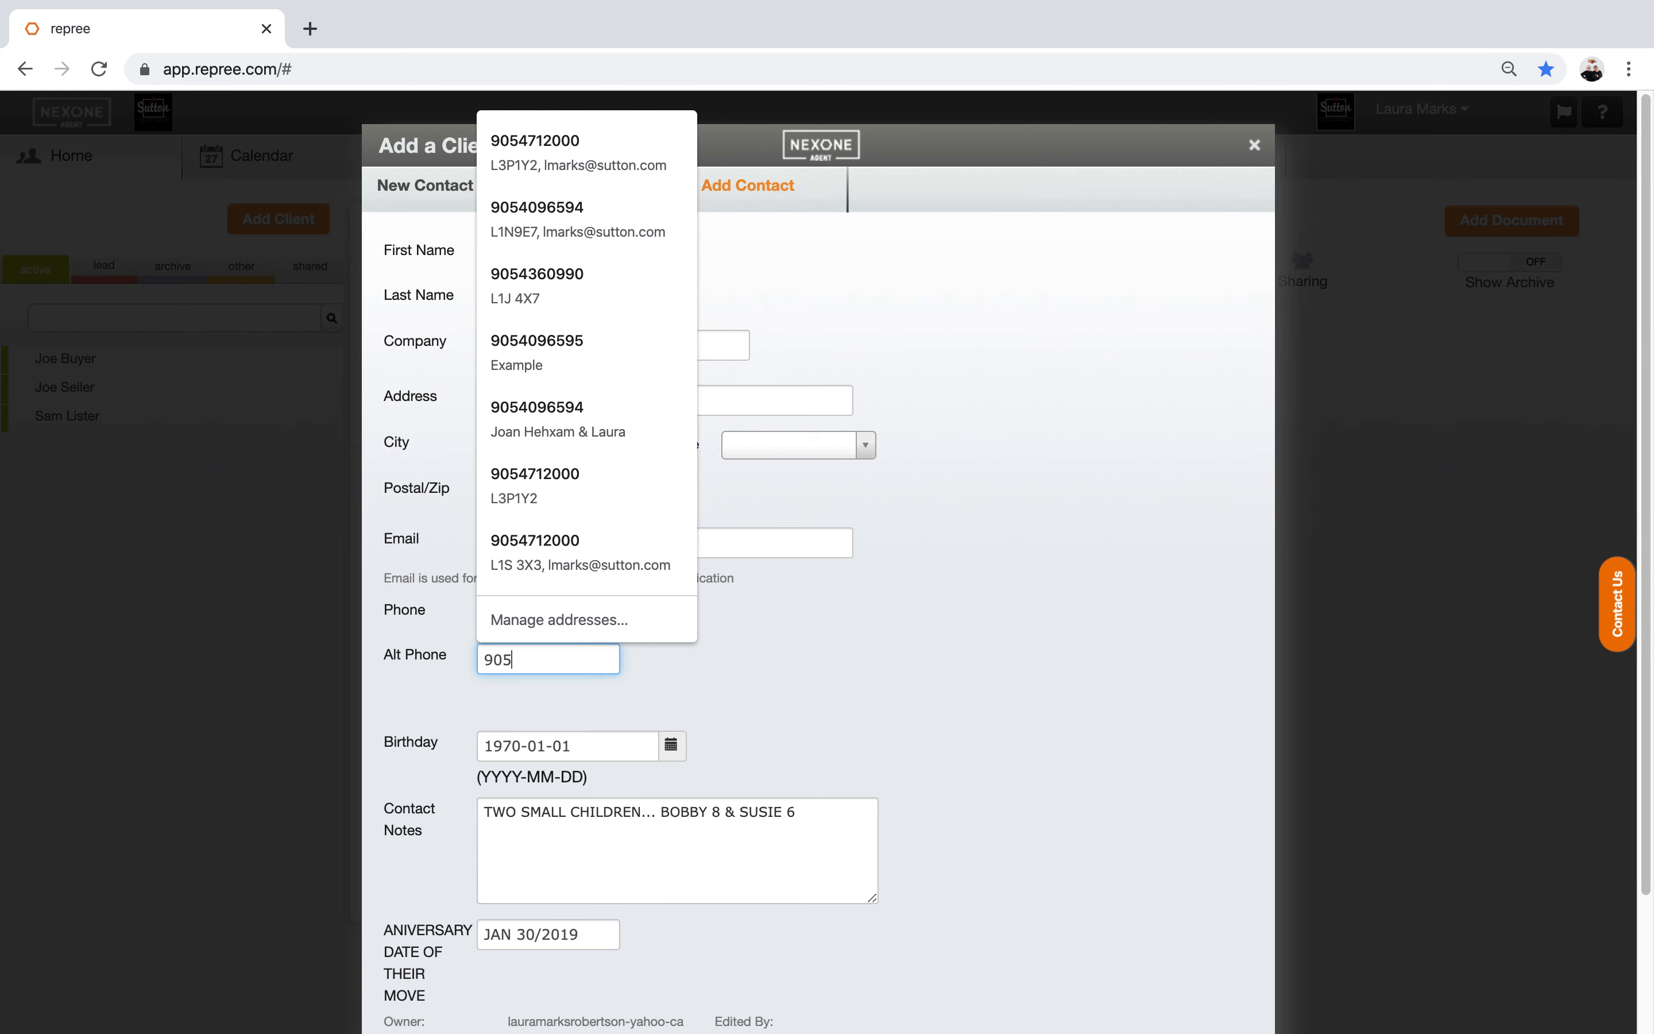
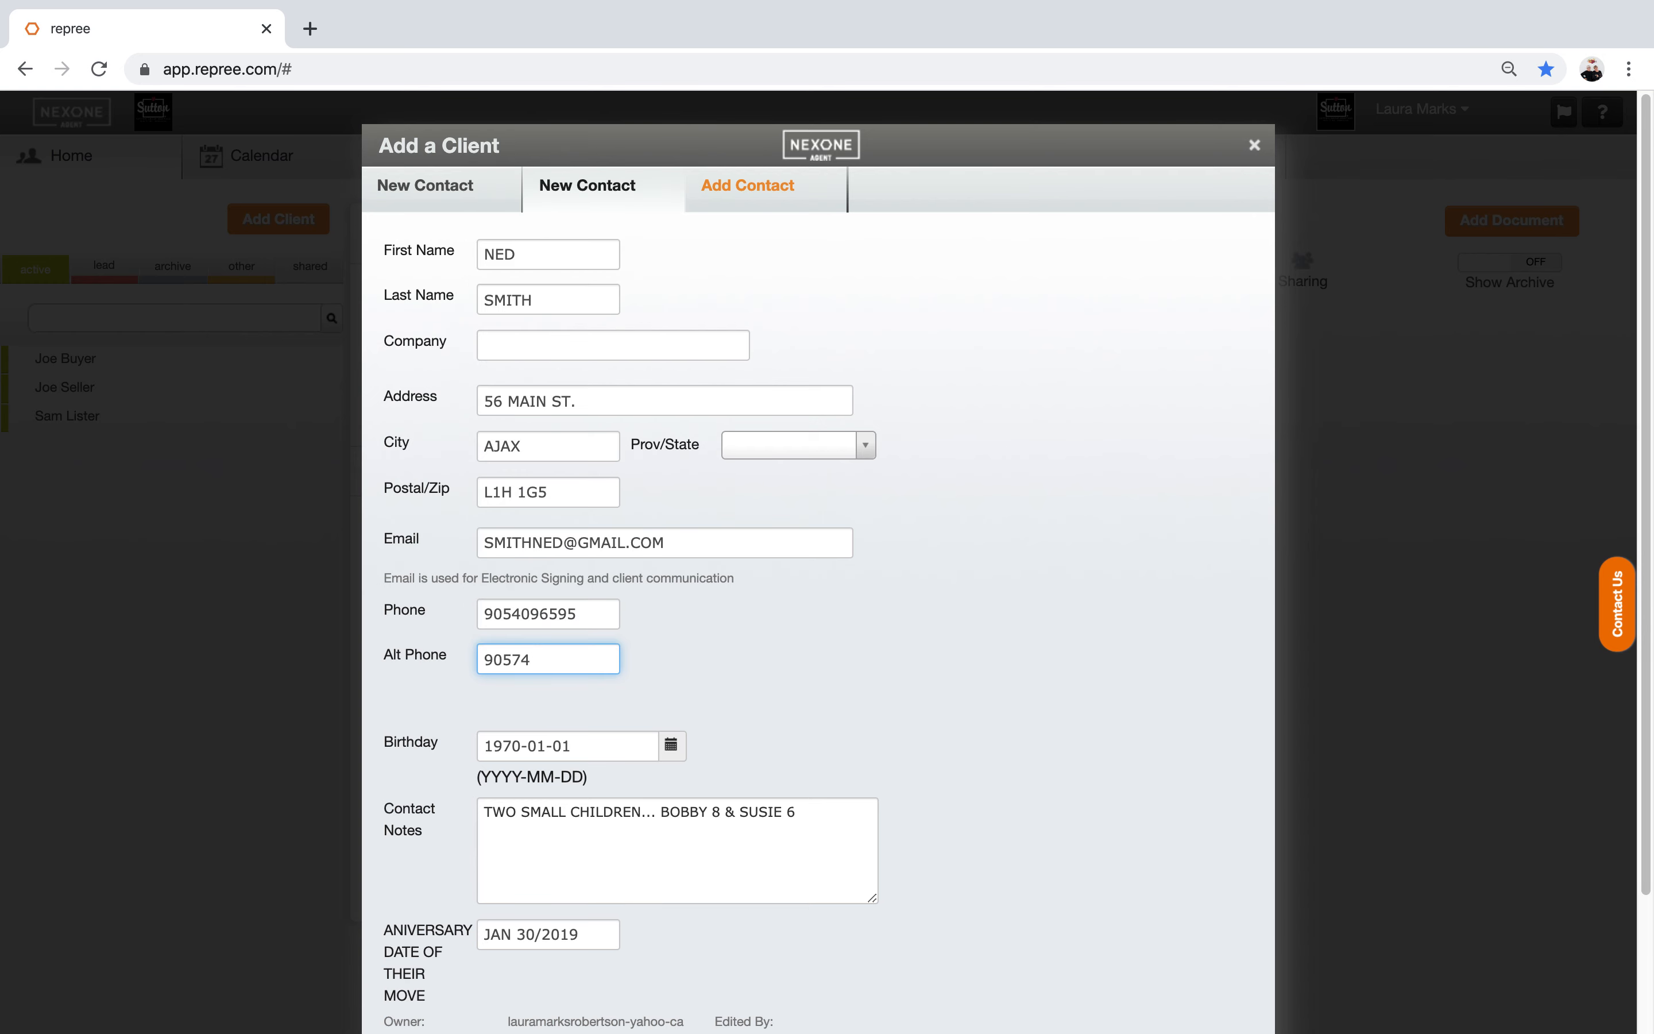
left_click(831, 610)
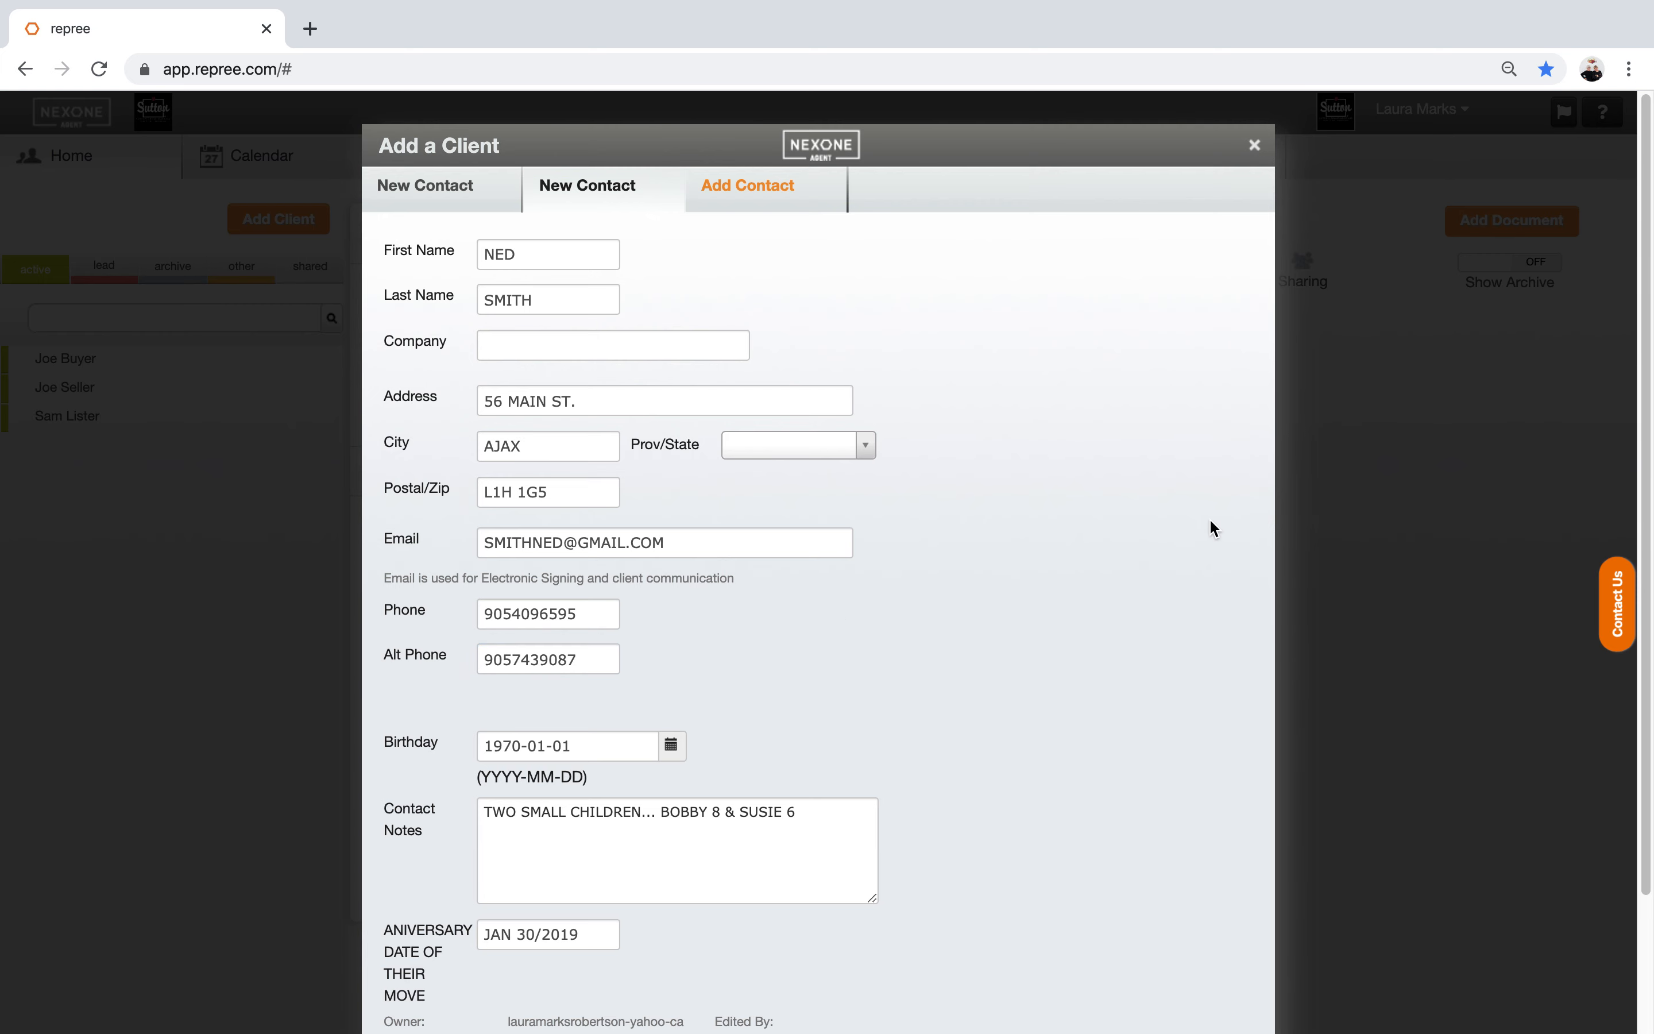
scroll(1528, 407, "down", 3)
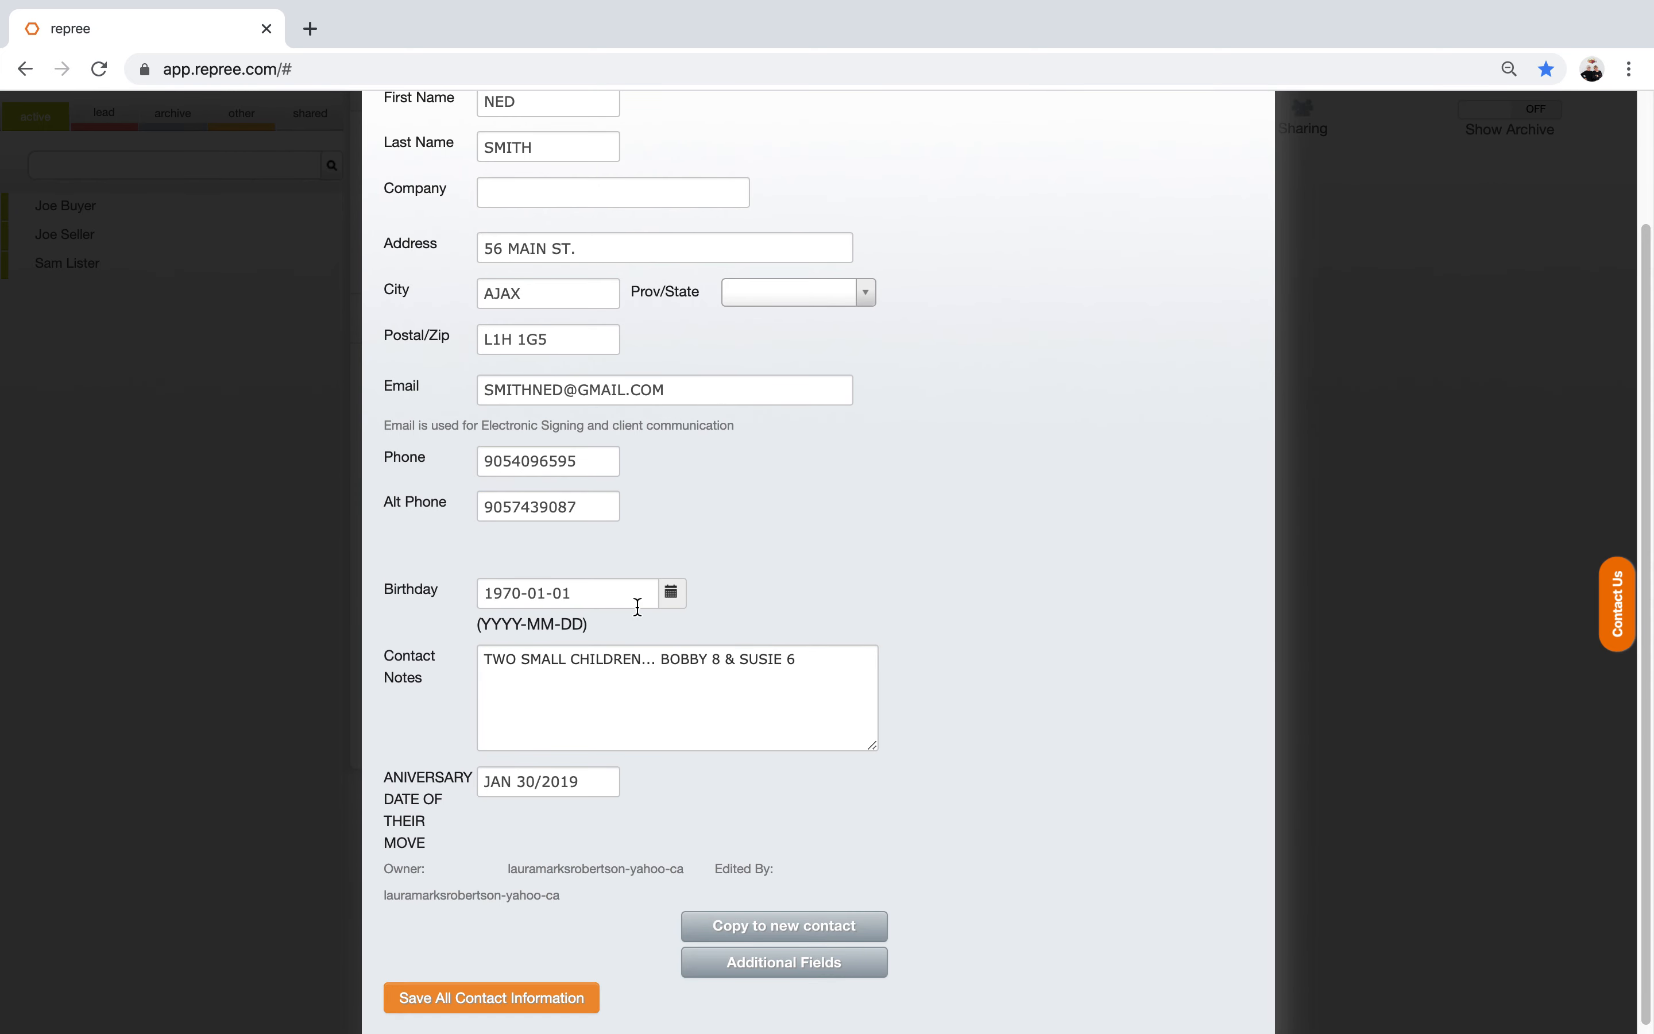
left_click(670, 595)
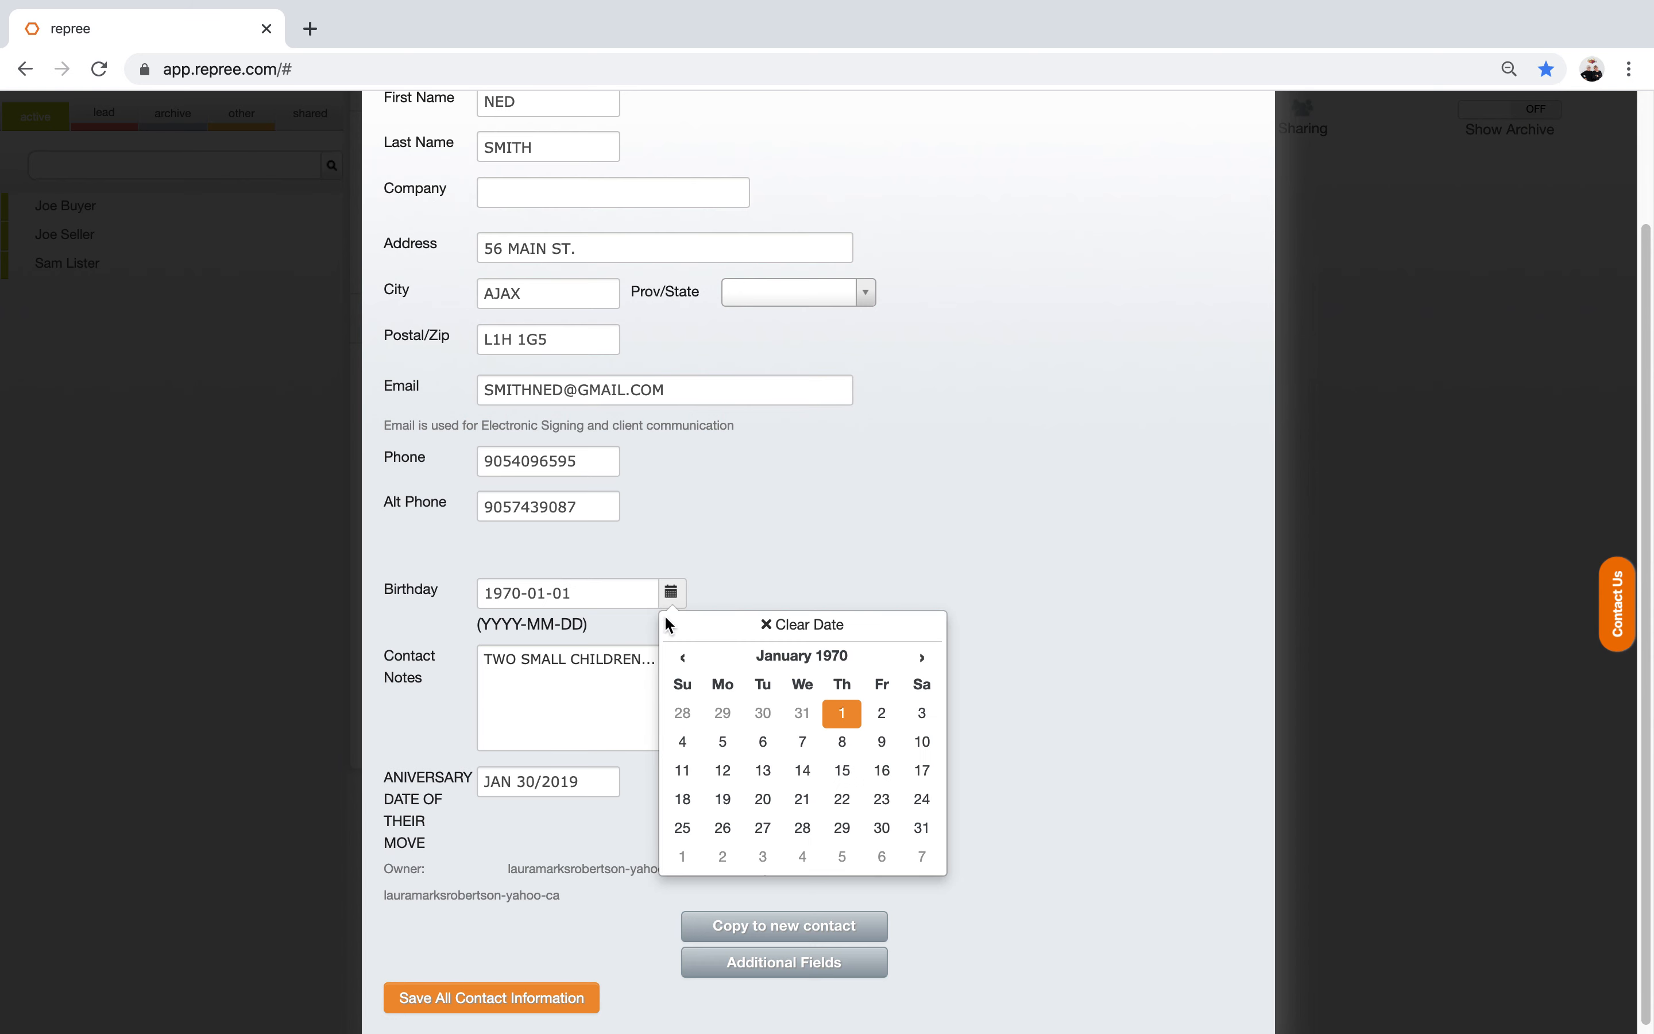
left_click(924, 834)
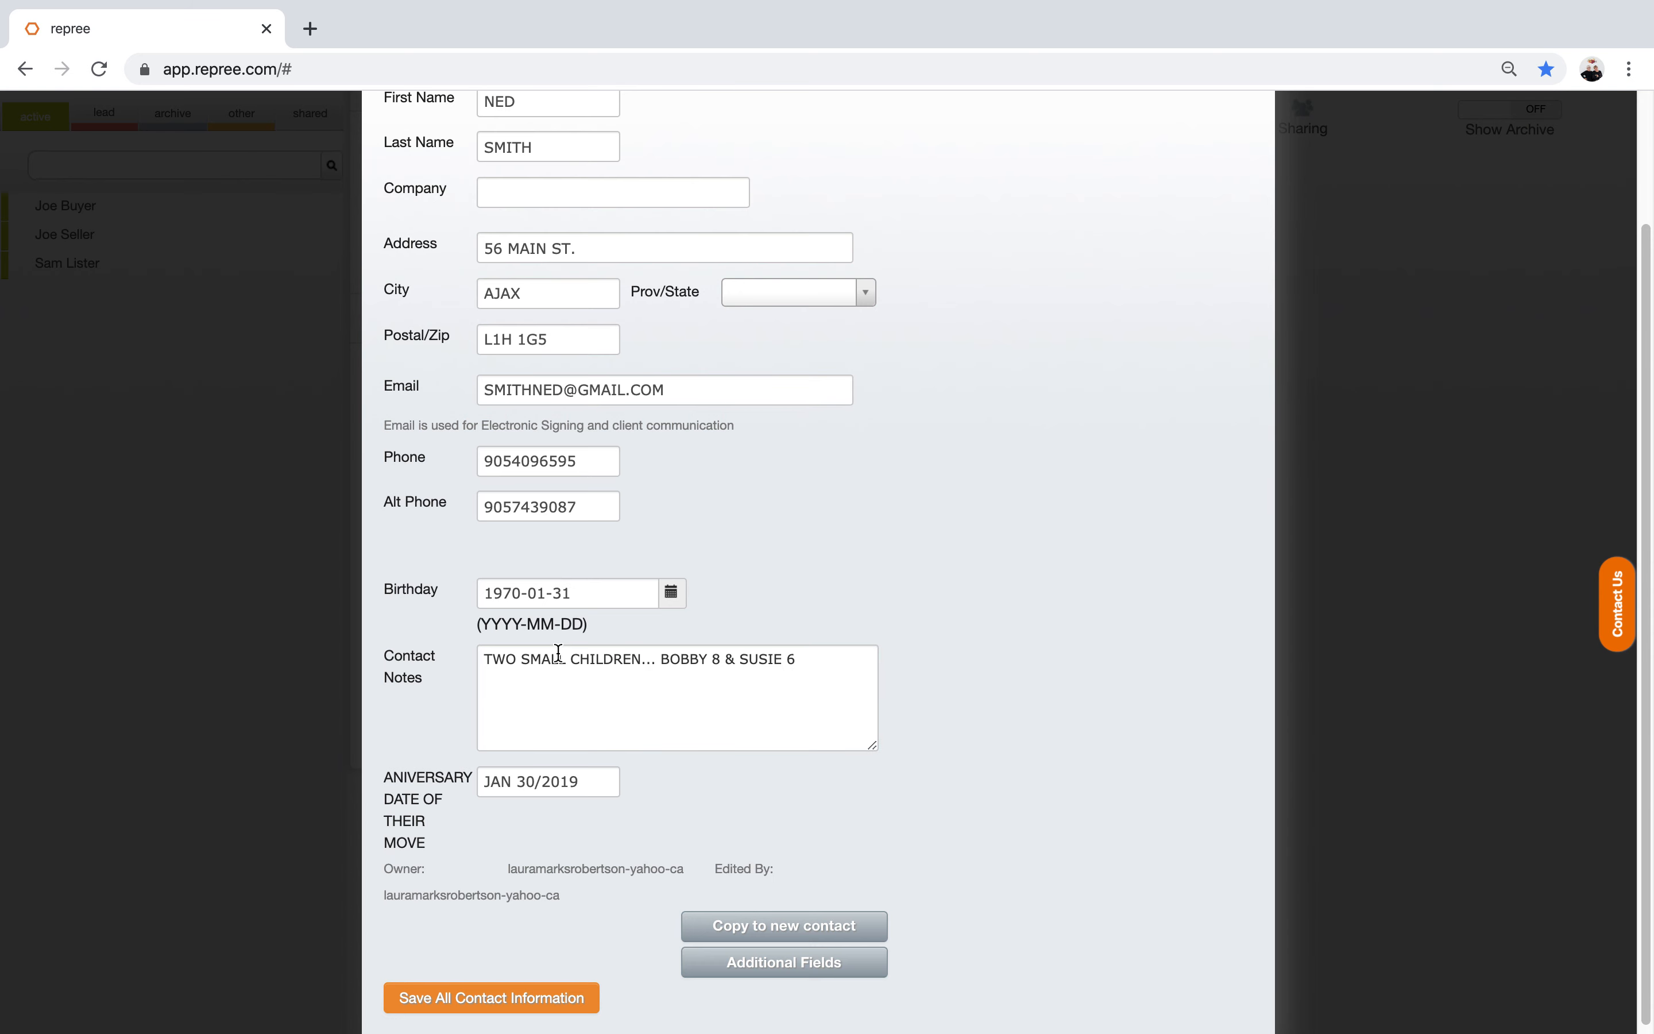
left_click(510, 1001)
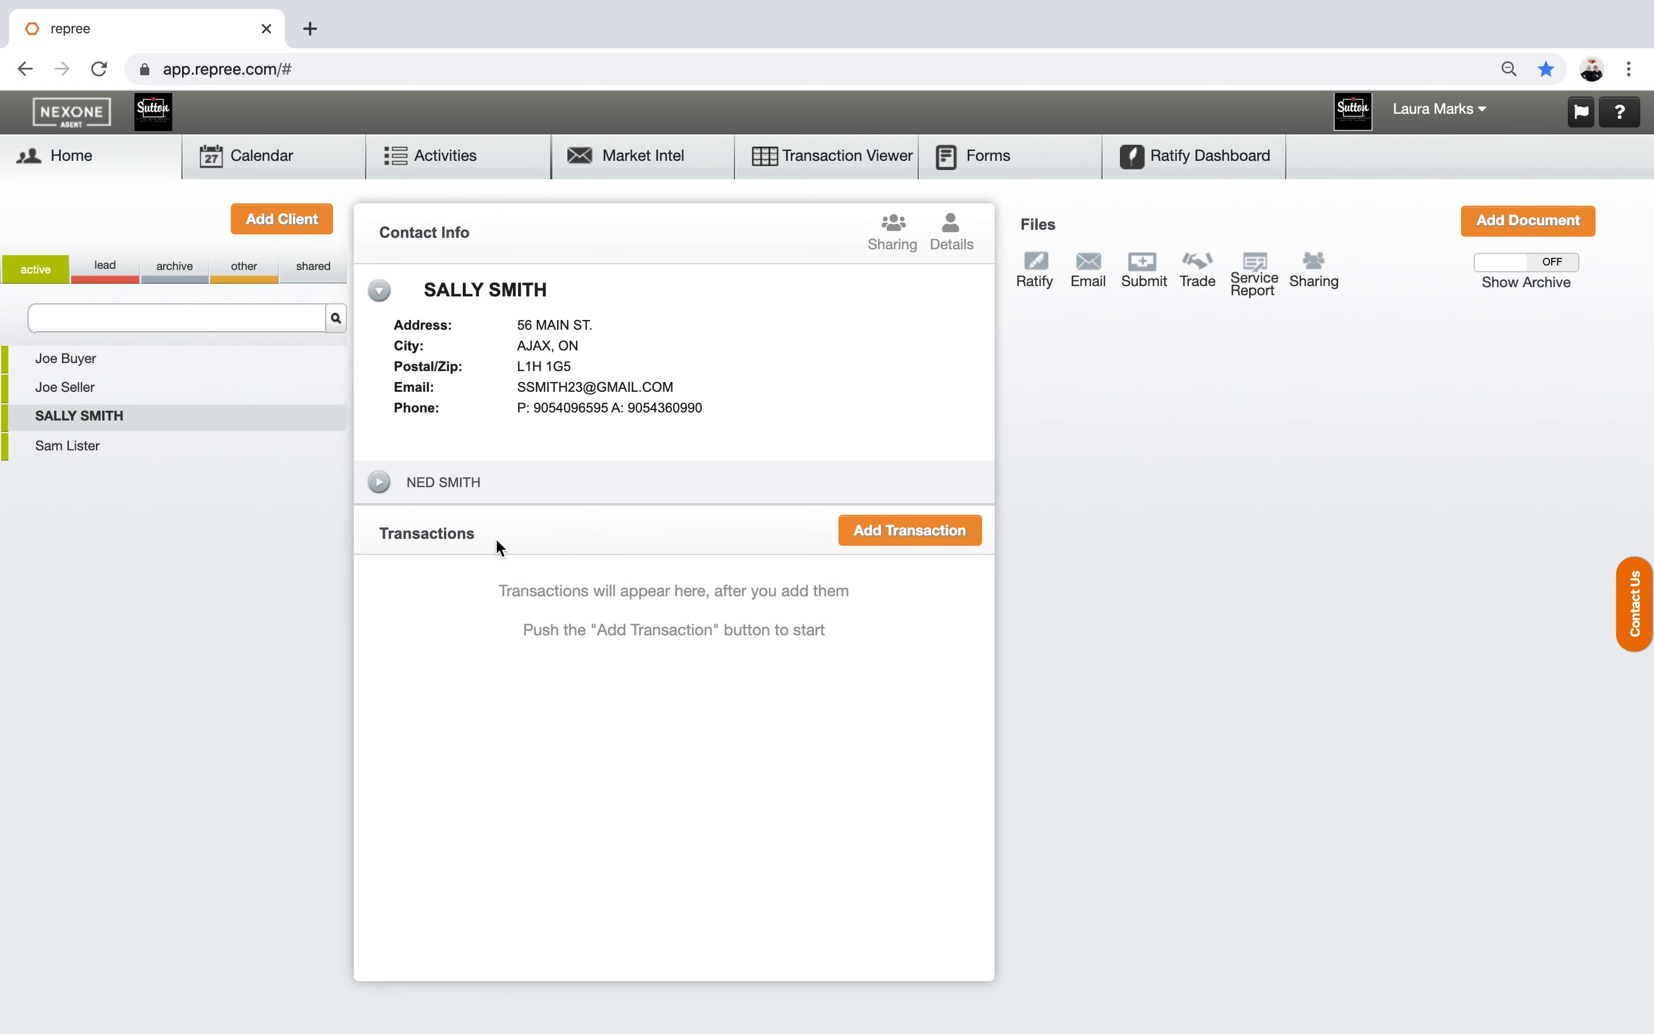
Step: Add a street-address transaction with type Other and status Archive, and save it
left_click(876, 539)
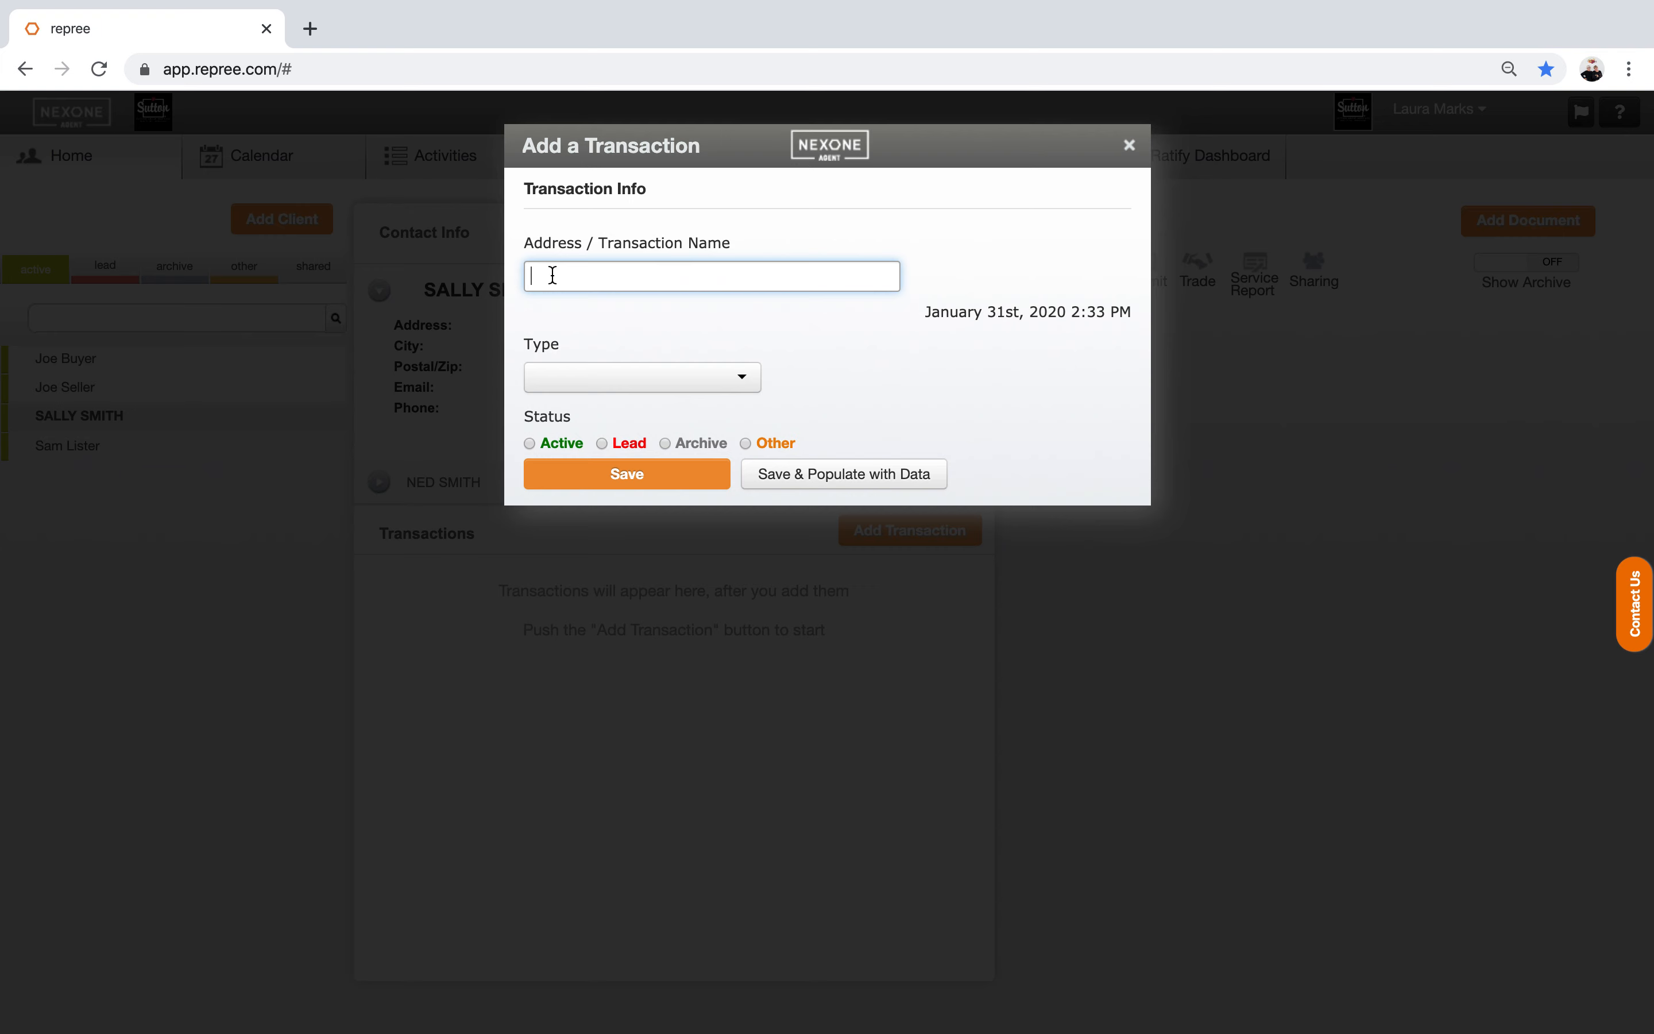
left_click(553, 275)
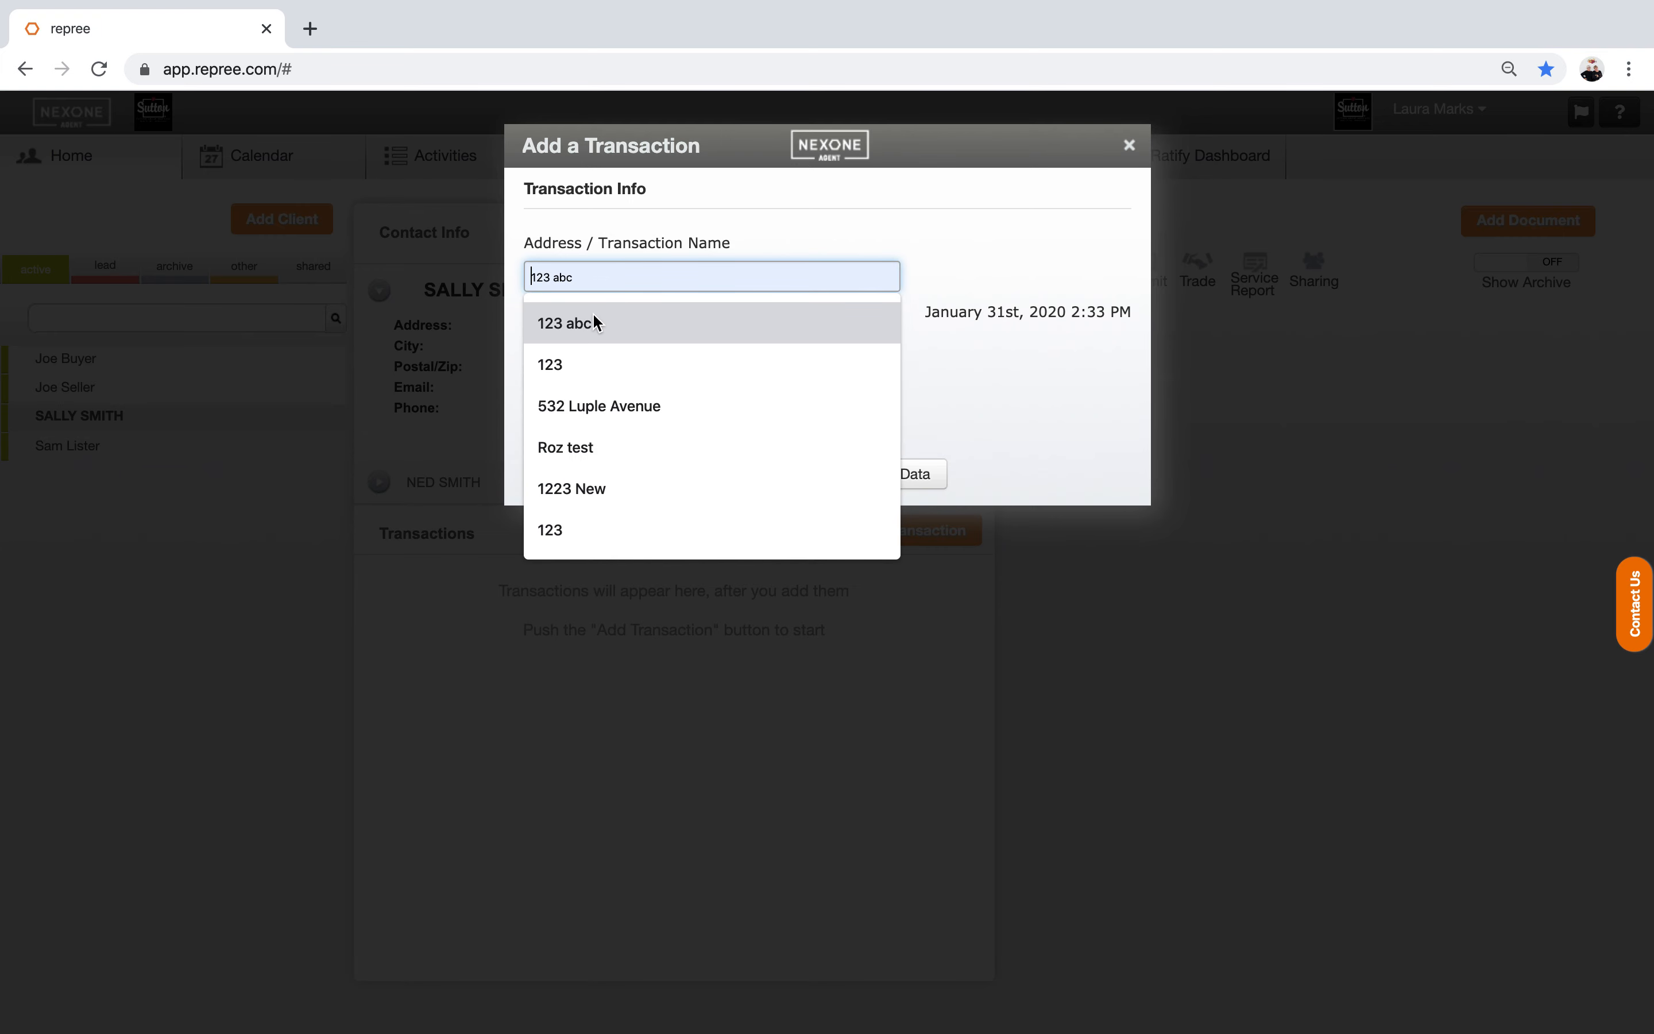
type("123 M")
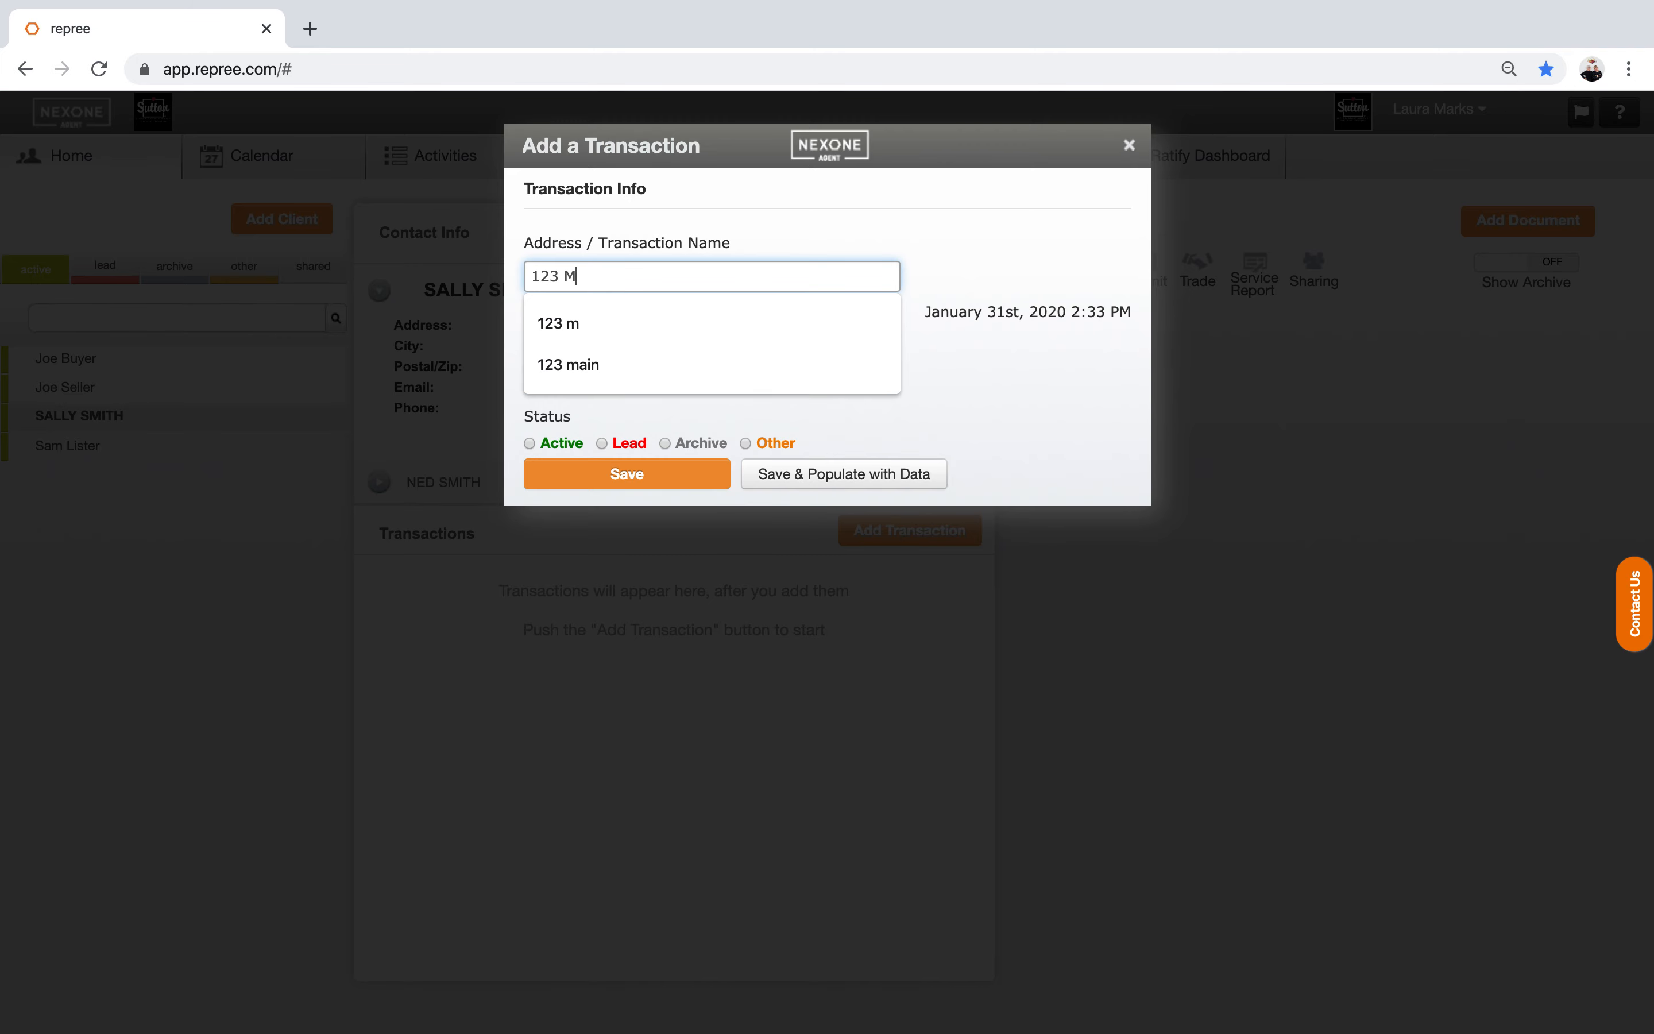
type("AIN ST.")
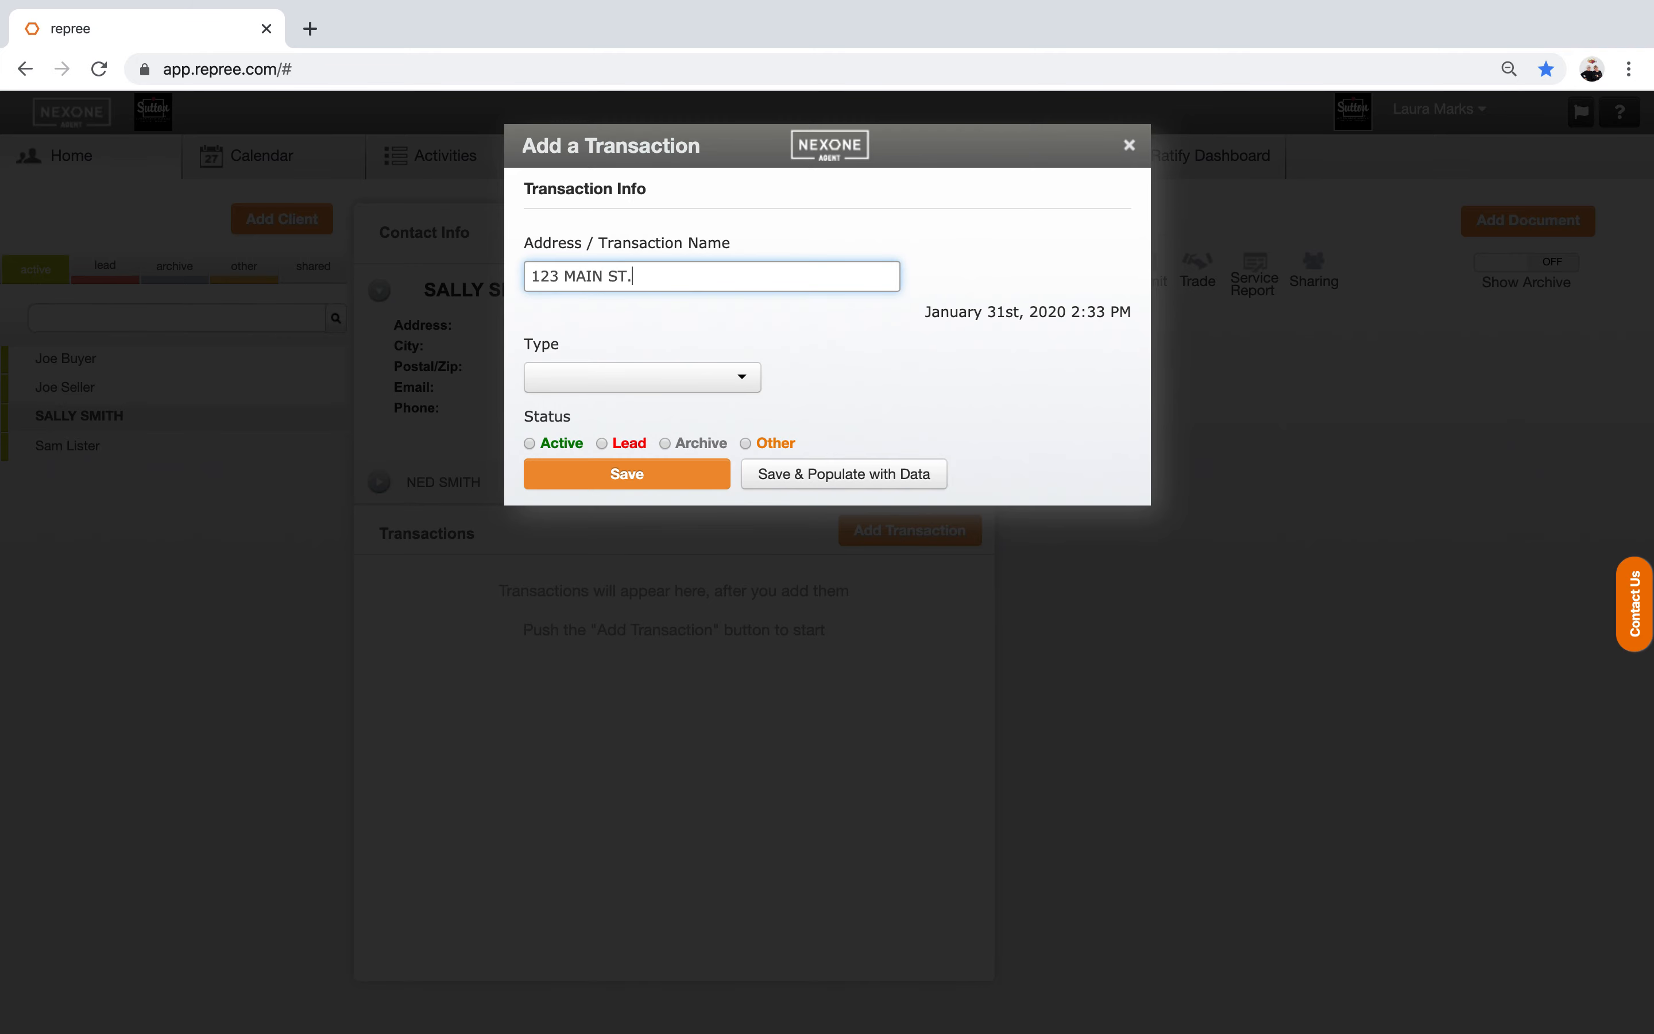
left_click(635, 383)
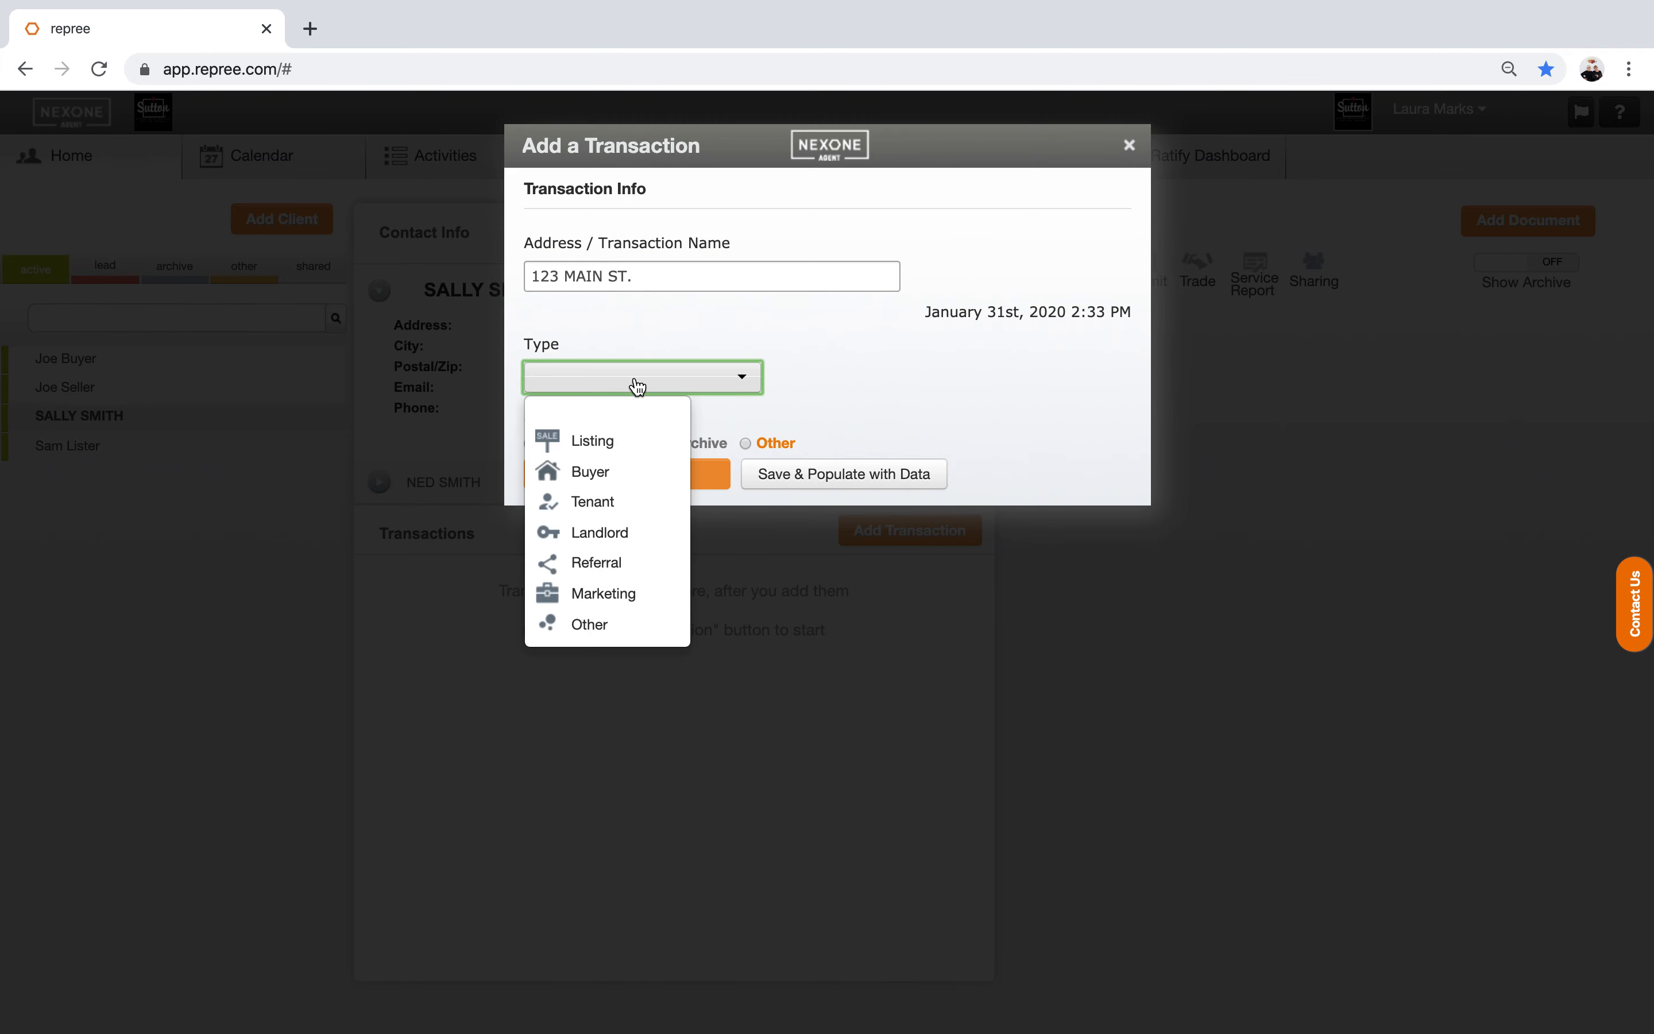
left_click(600, 628)
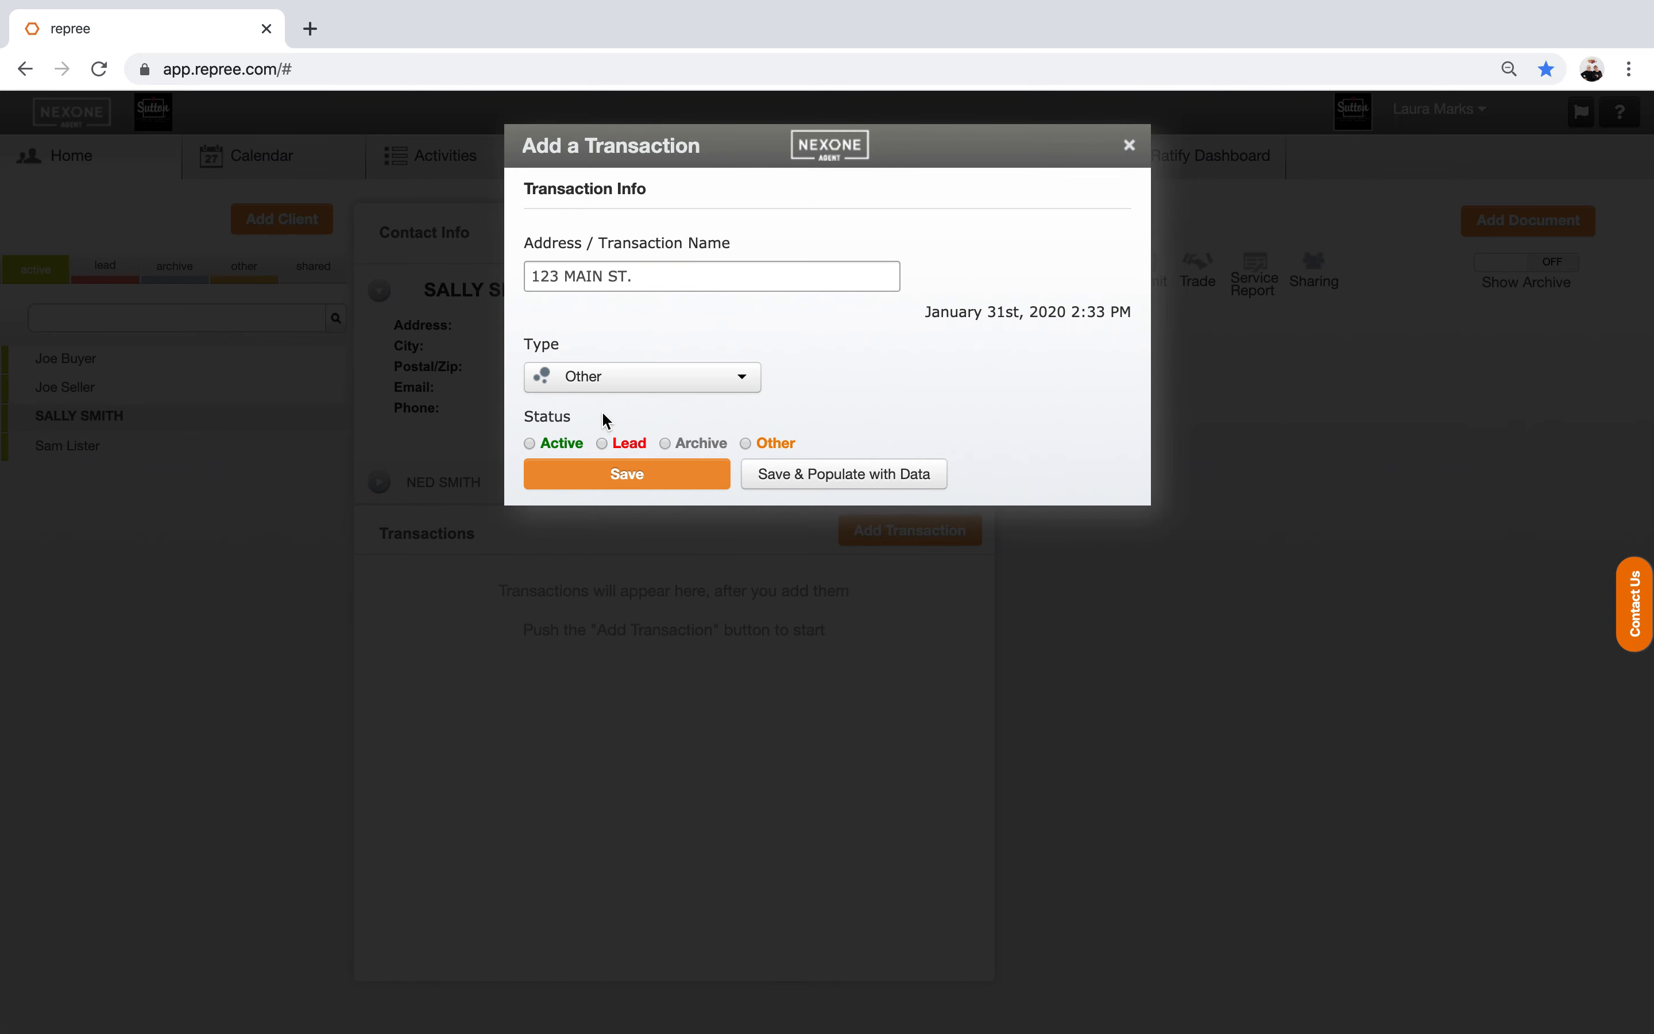
left_click(666, 445)
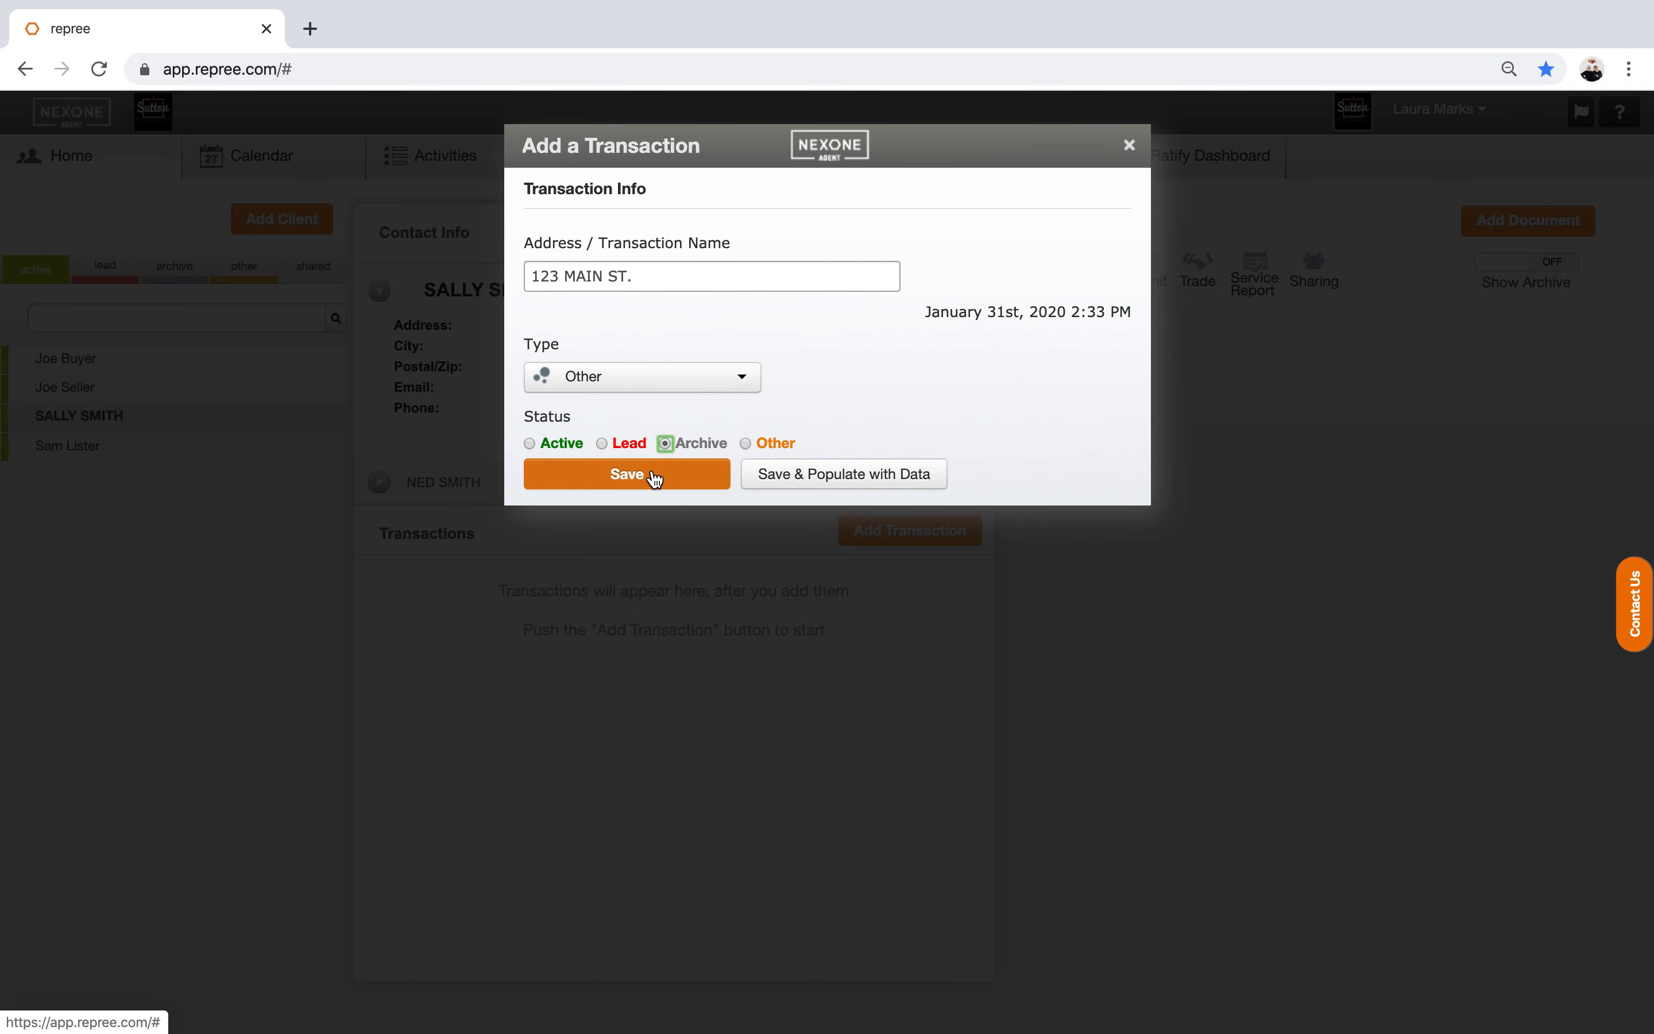
left_click(657, 477)
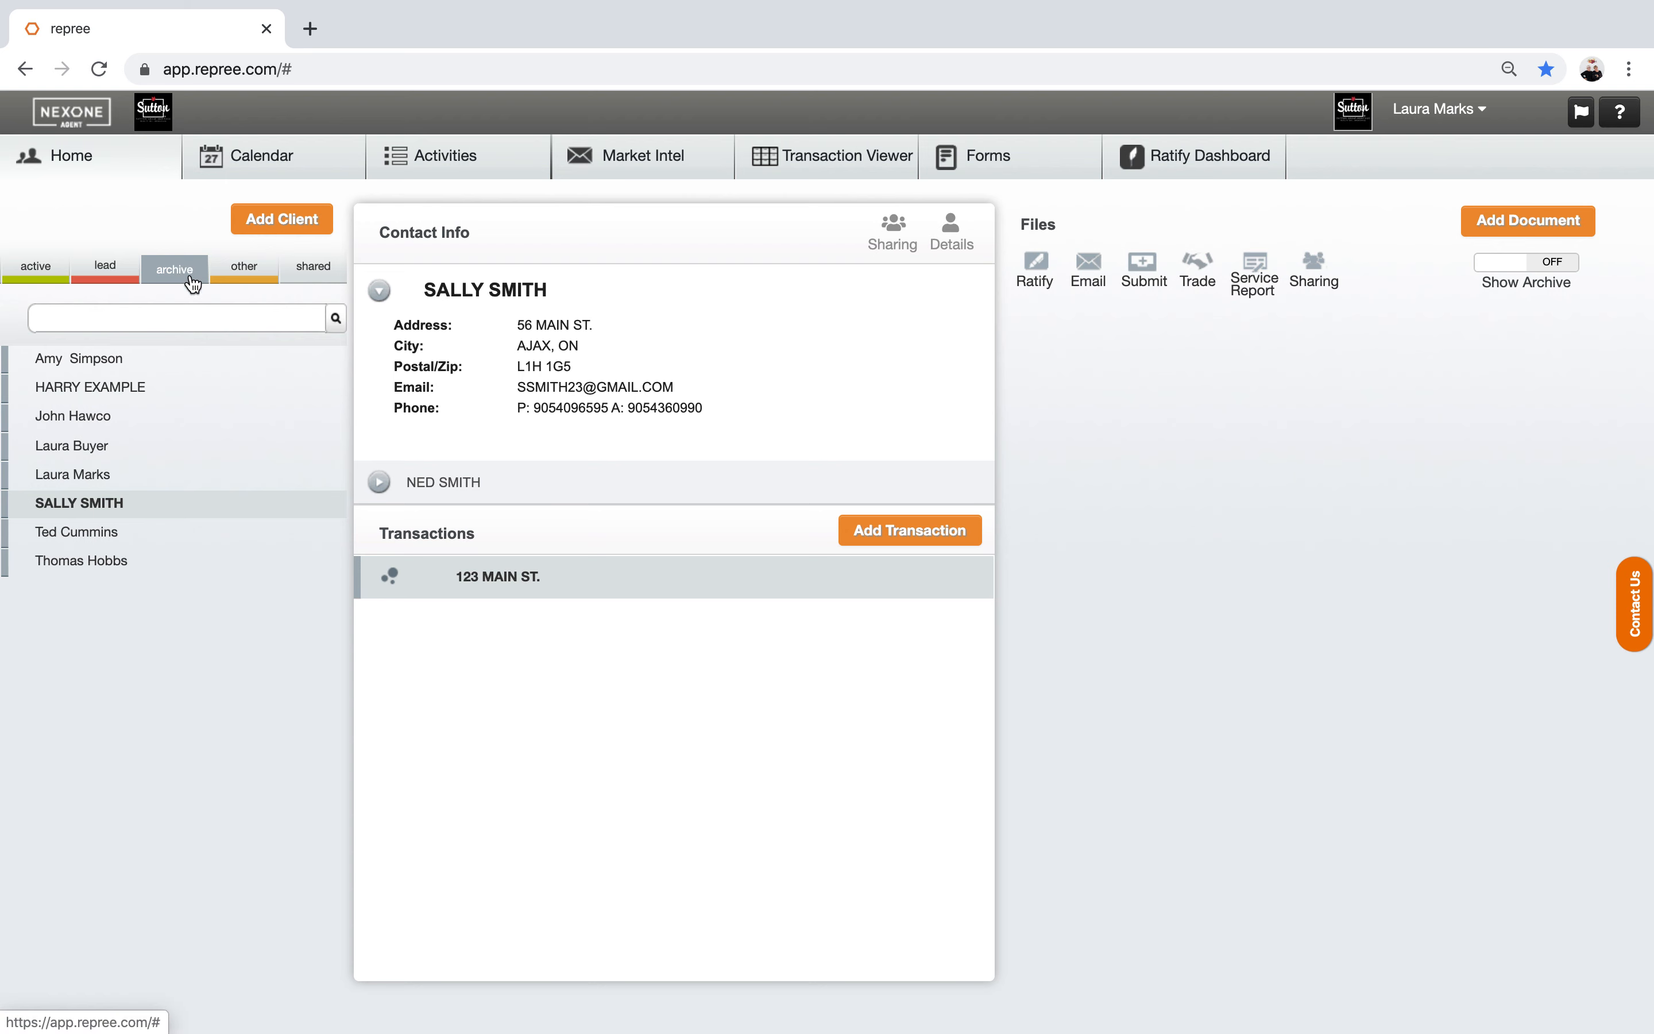
Step: Change the transaction's street number from 123 to 56 on its Info page and save
mouse_move(482, 575)
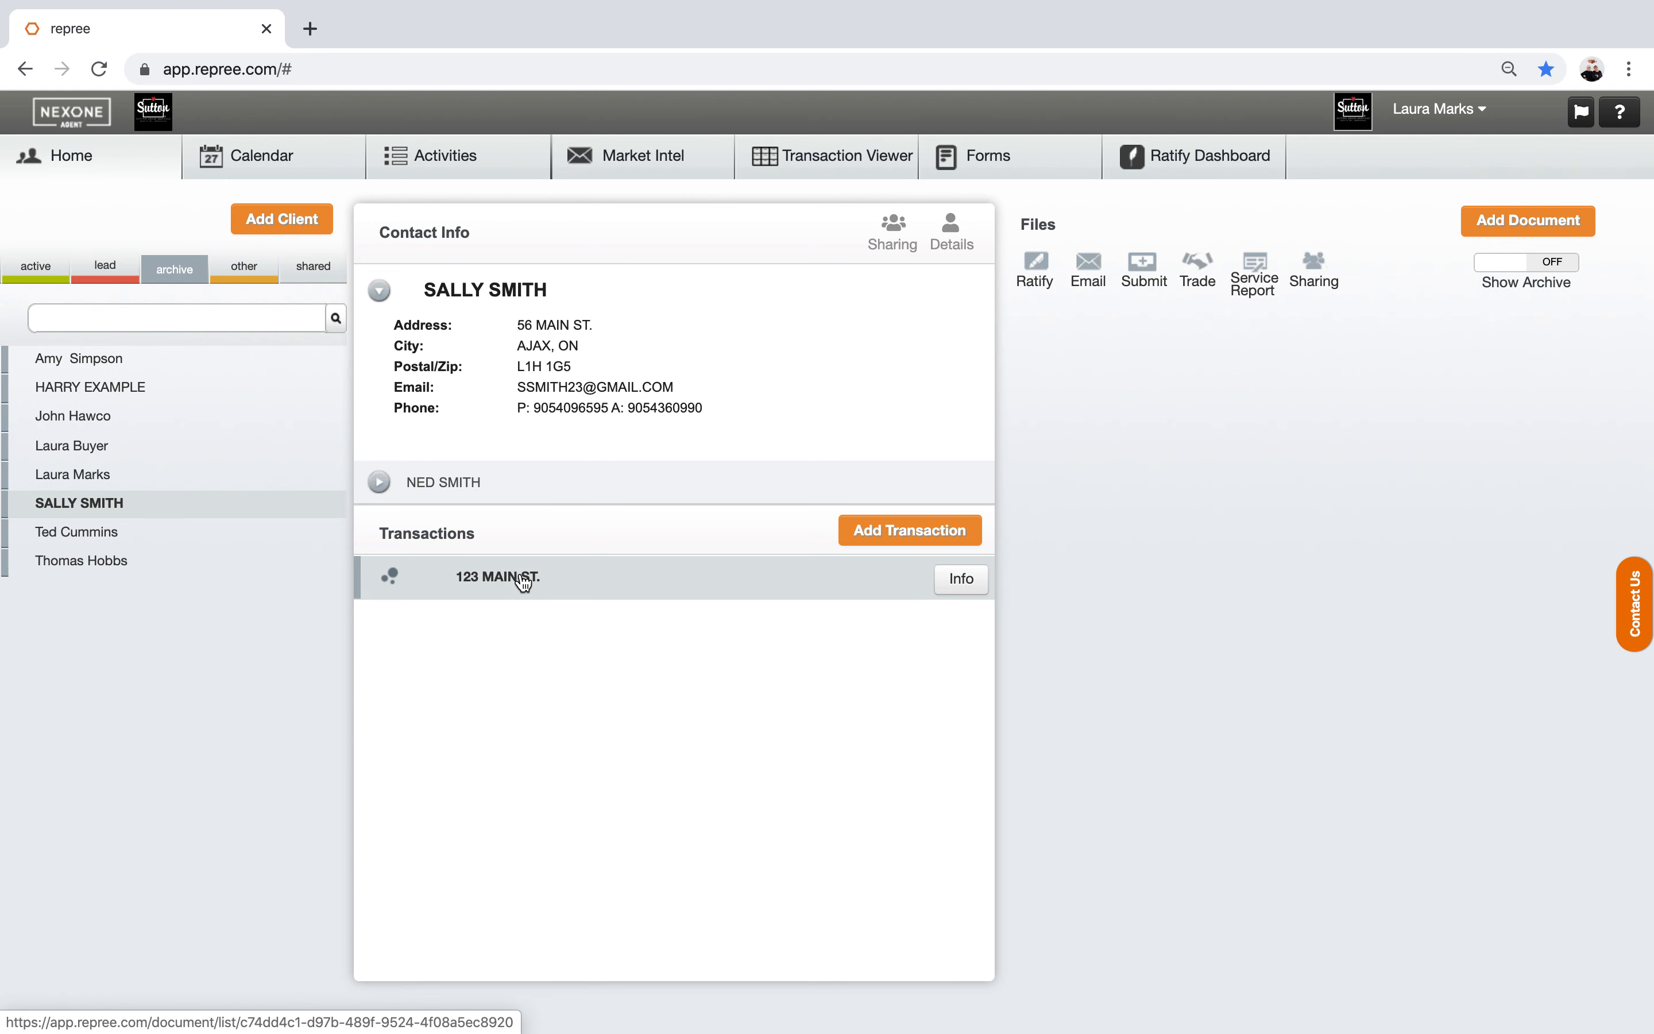
left_click(961, 582)
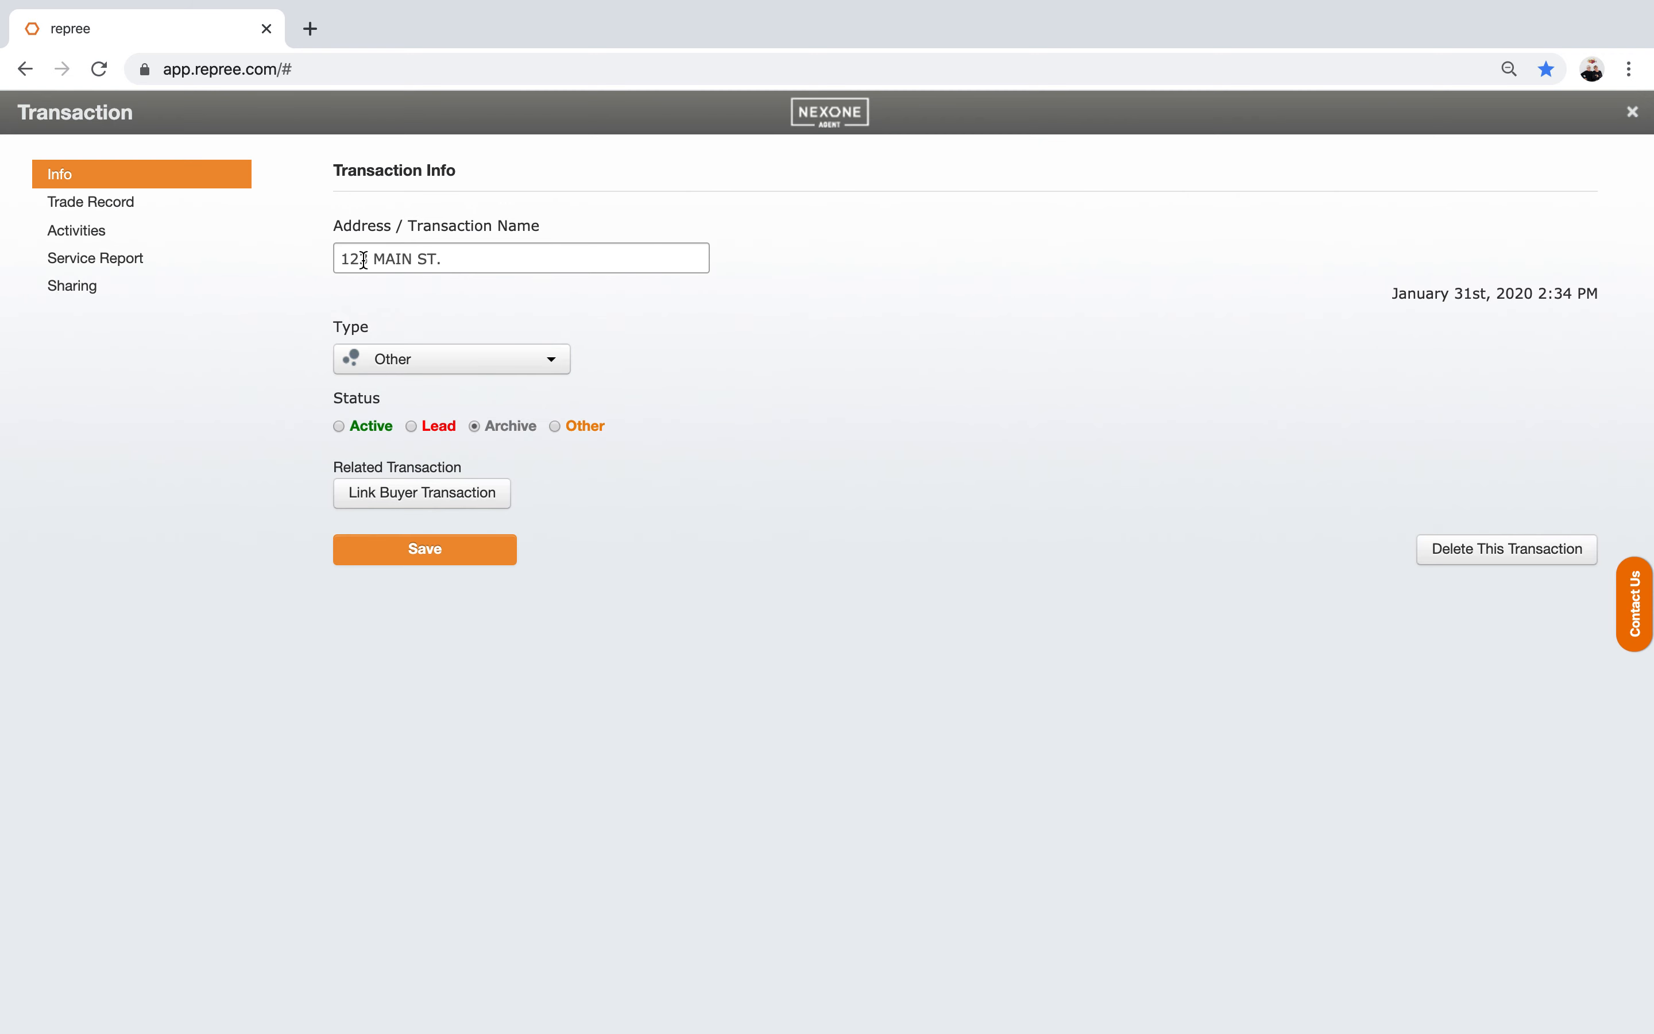
left_click_drag(368, 258, 339, 260)
type("56")
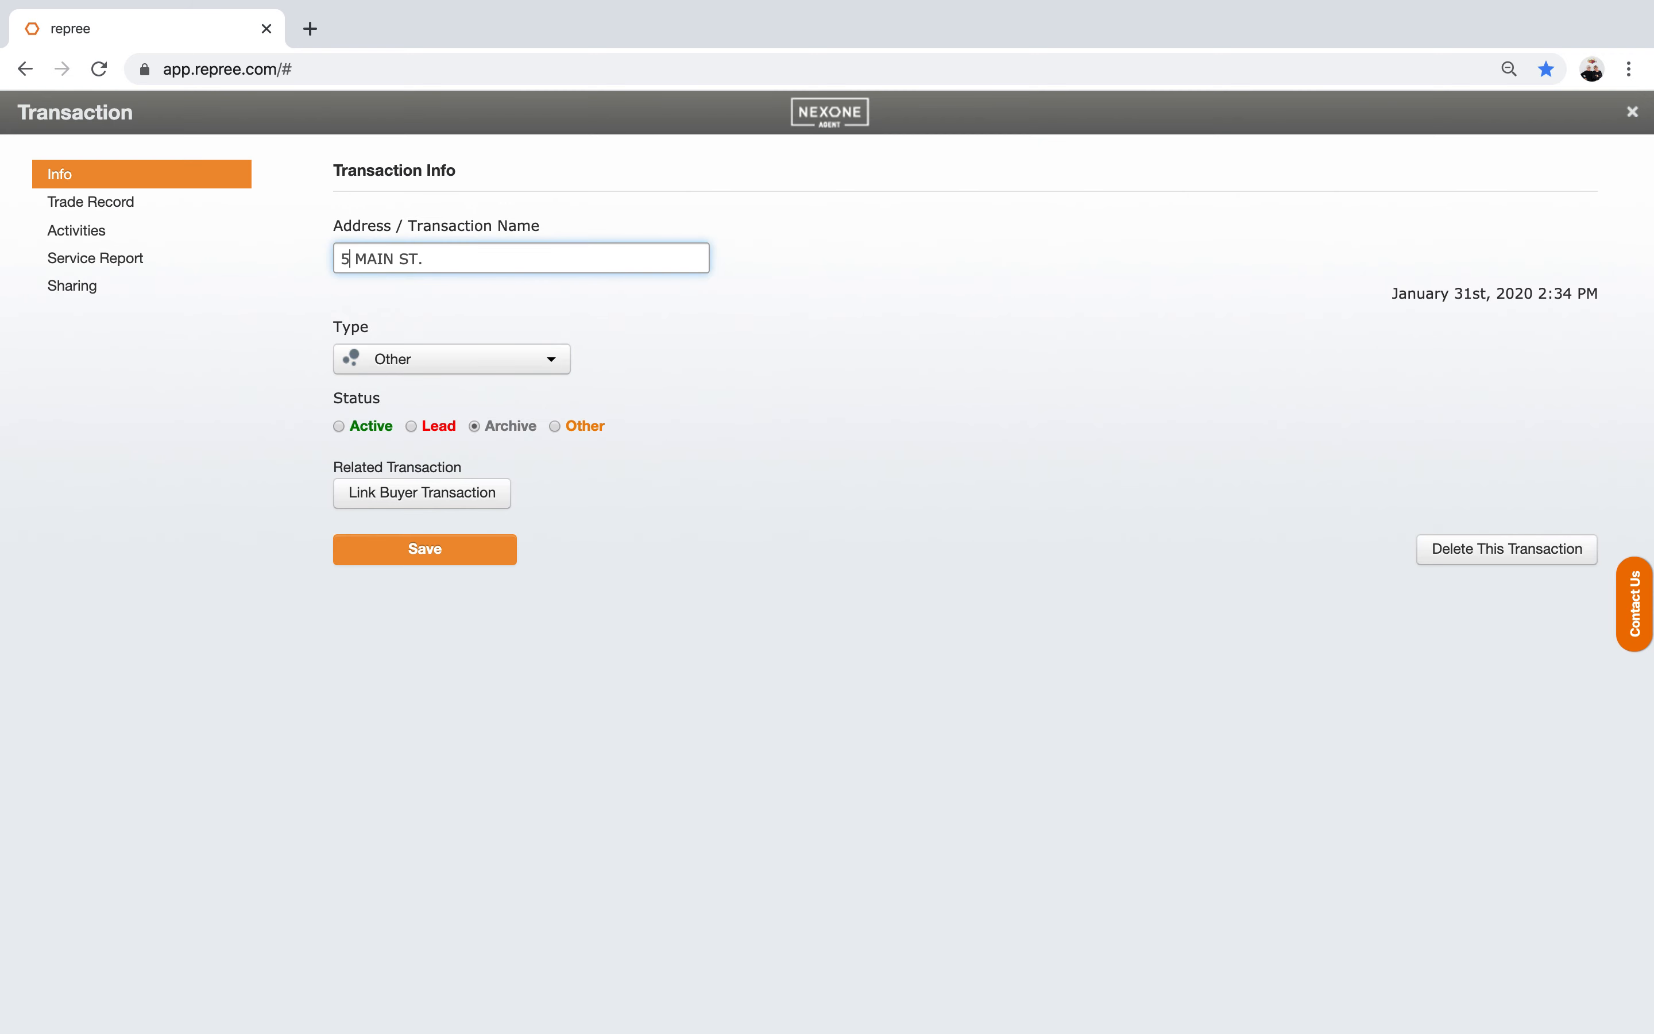
left_click(408, 547)
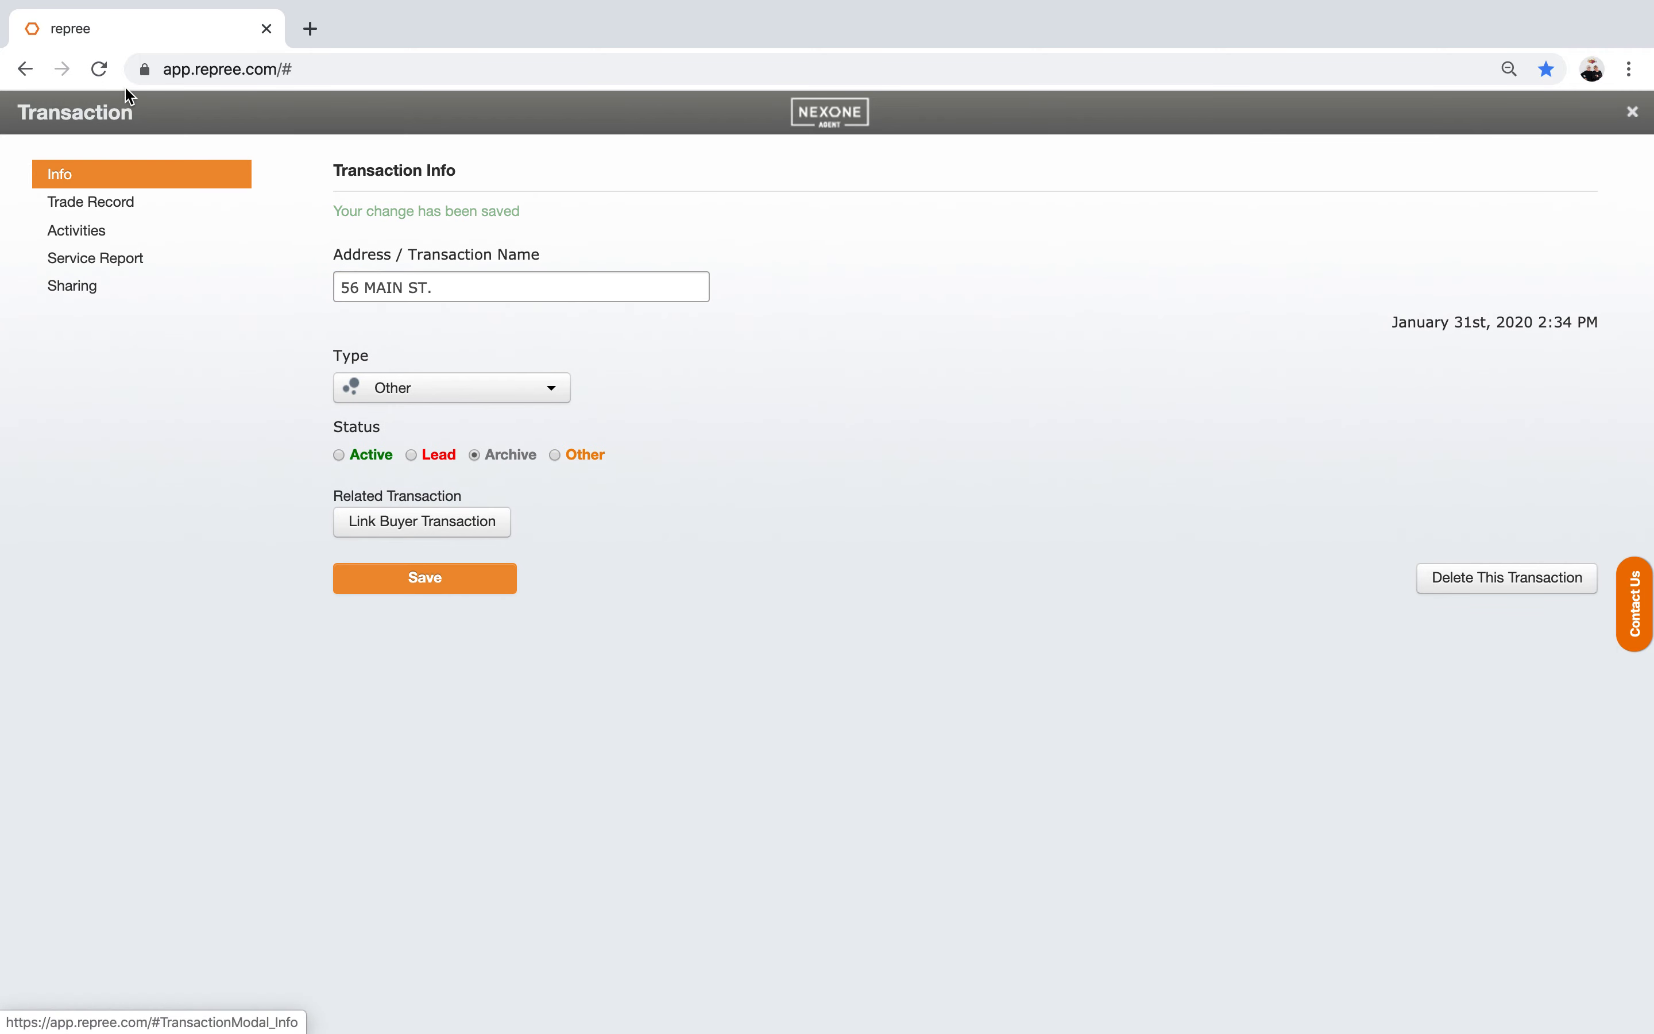
Step: Close the transaction, expand the linked contact's details, and show the active clients list
left_click(1633, 114)
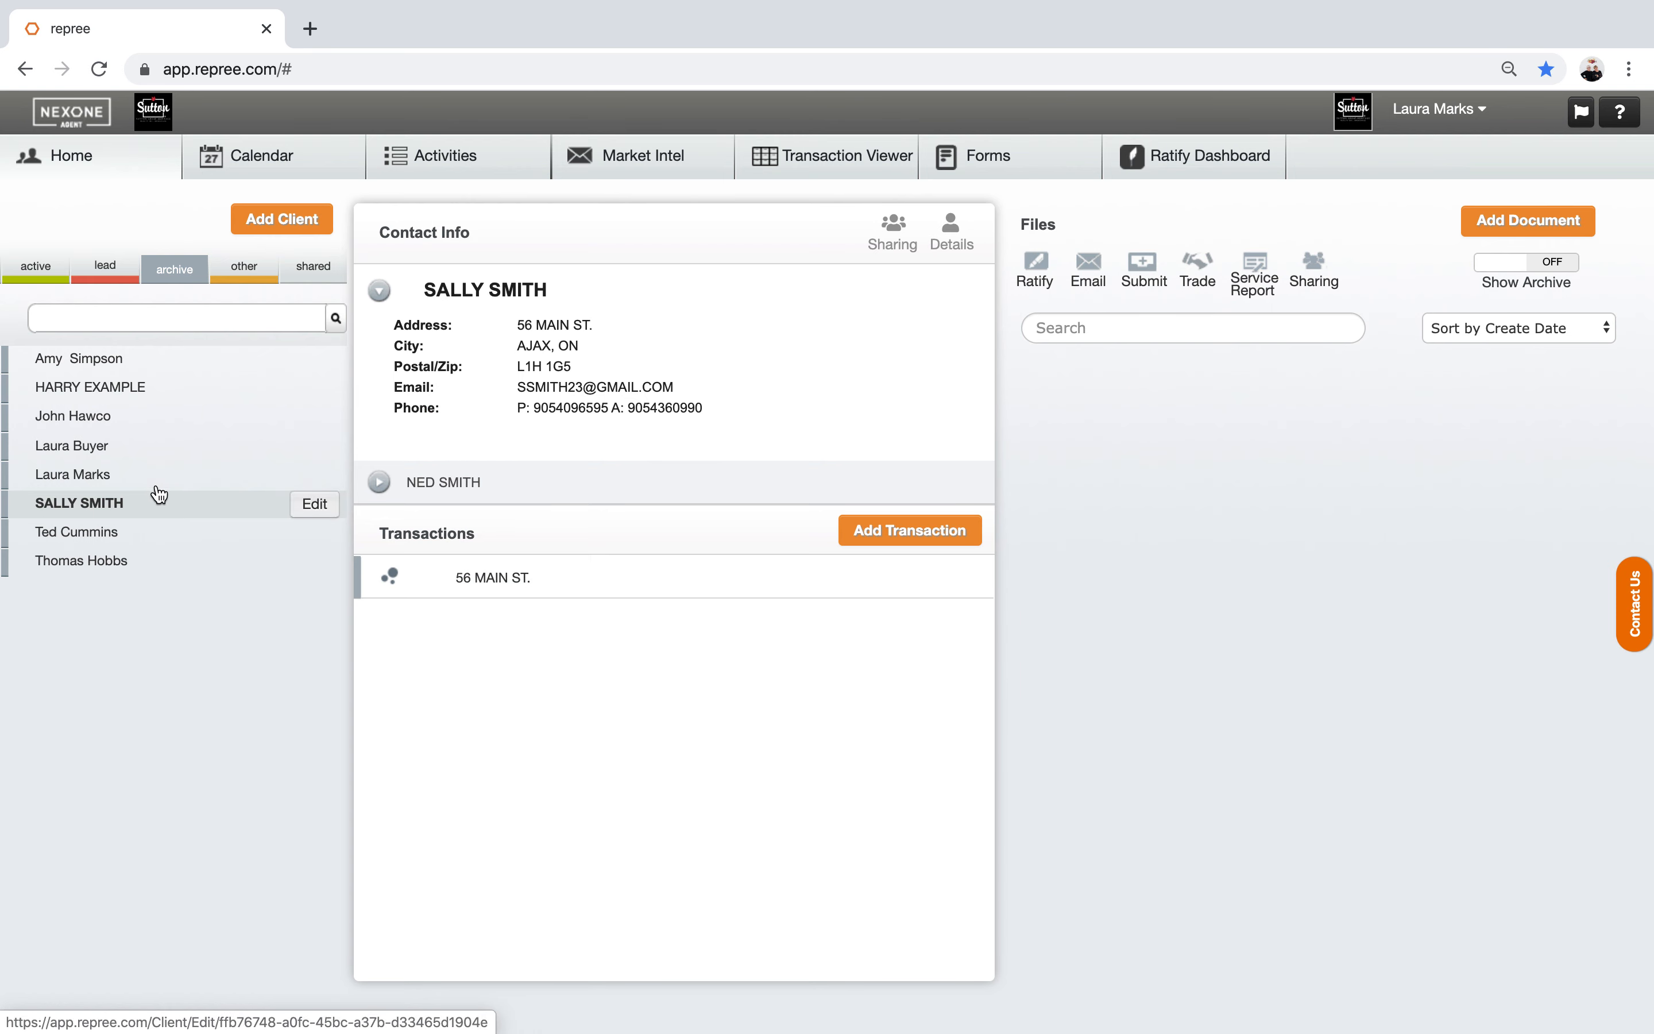
left_click(424, 483)
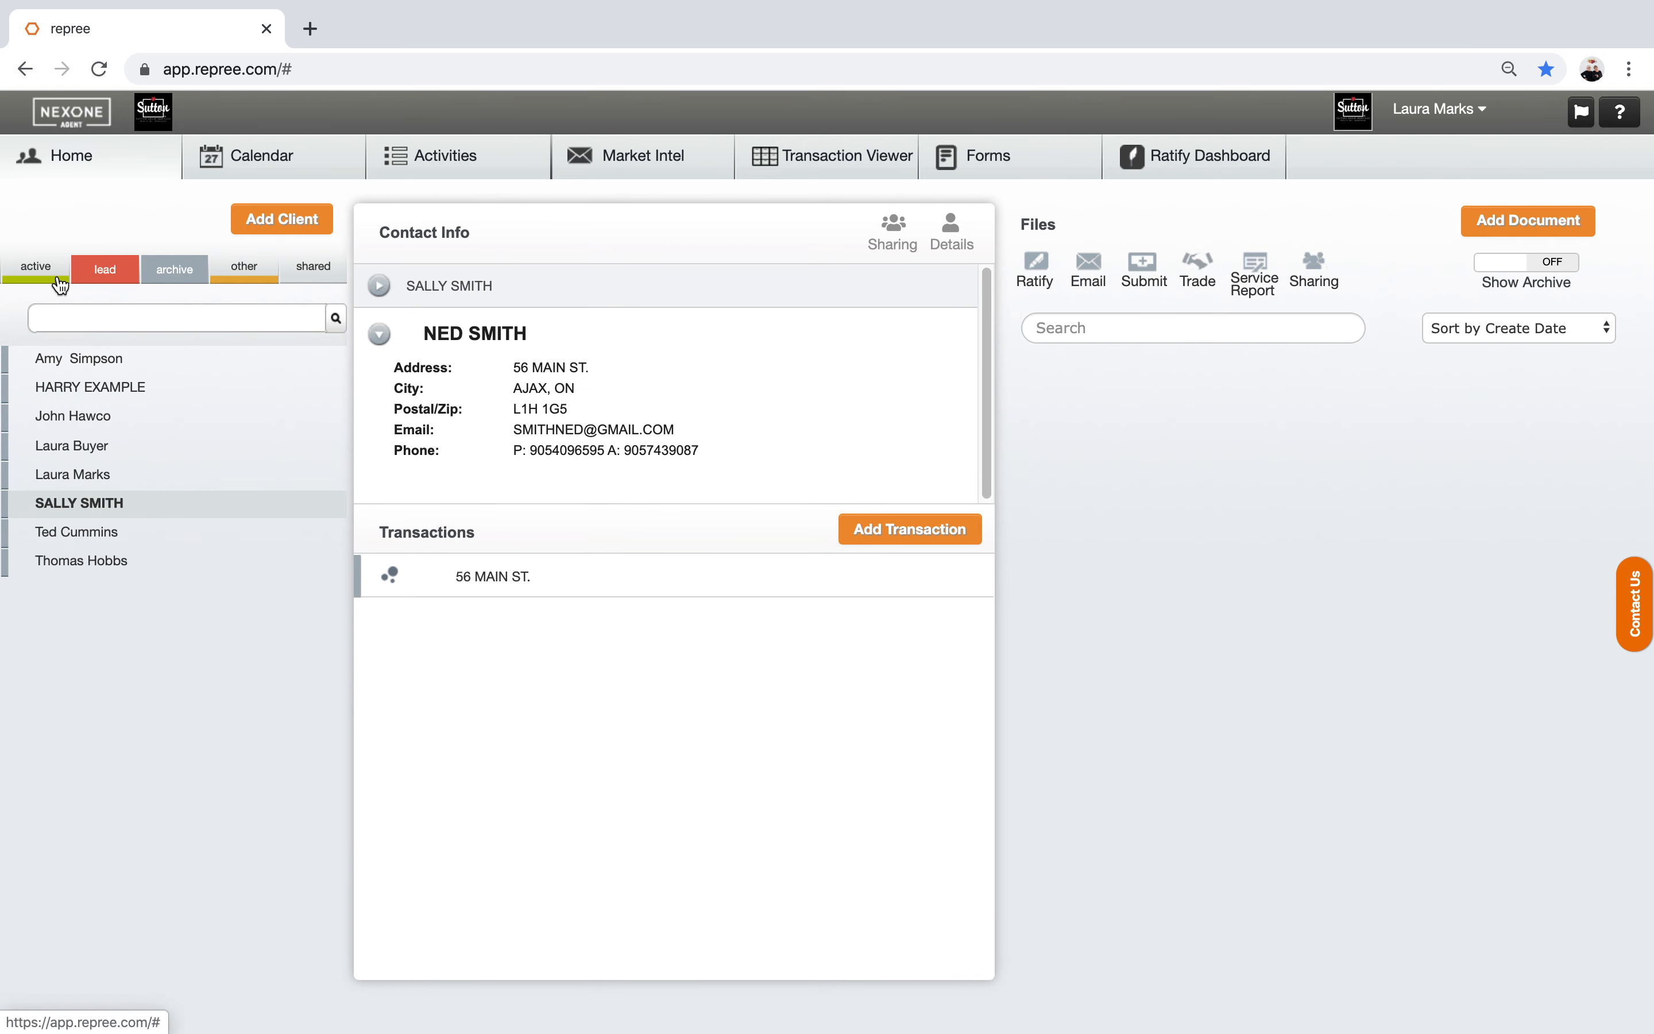
left_click(31, 277)
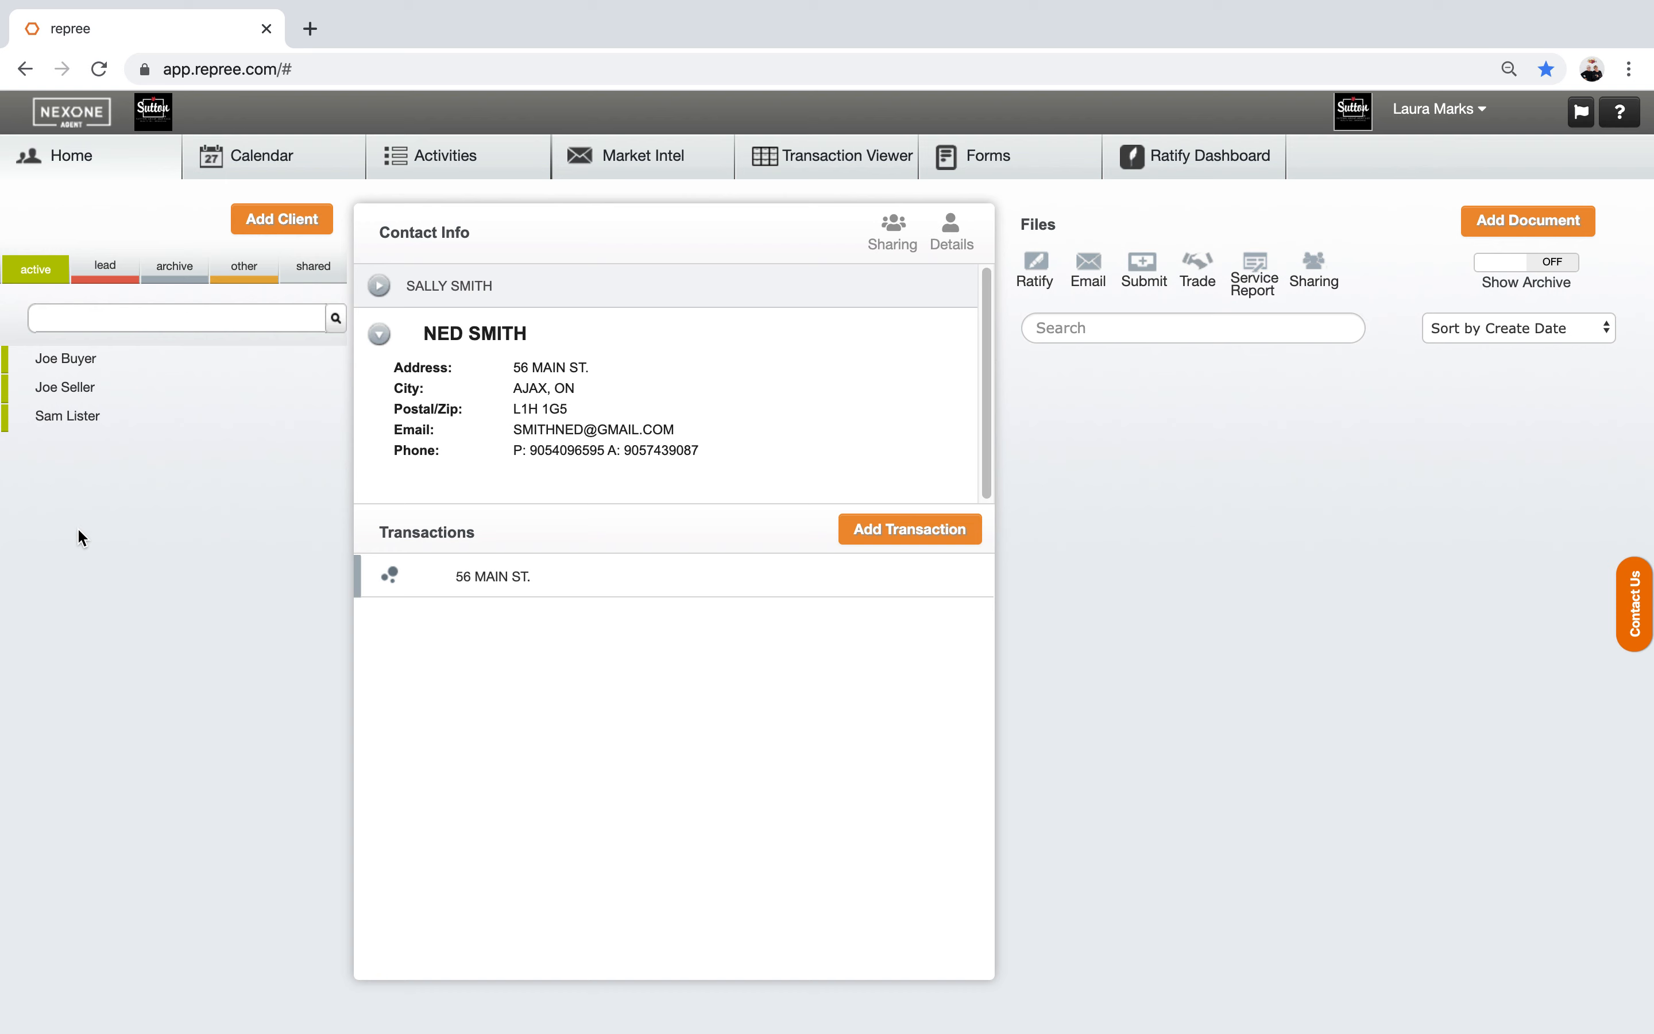
Step: Check the lead, archive, other and shared client lists, ending on the empty shared list
left_click(99, 270)
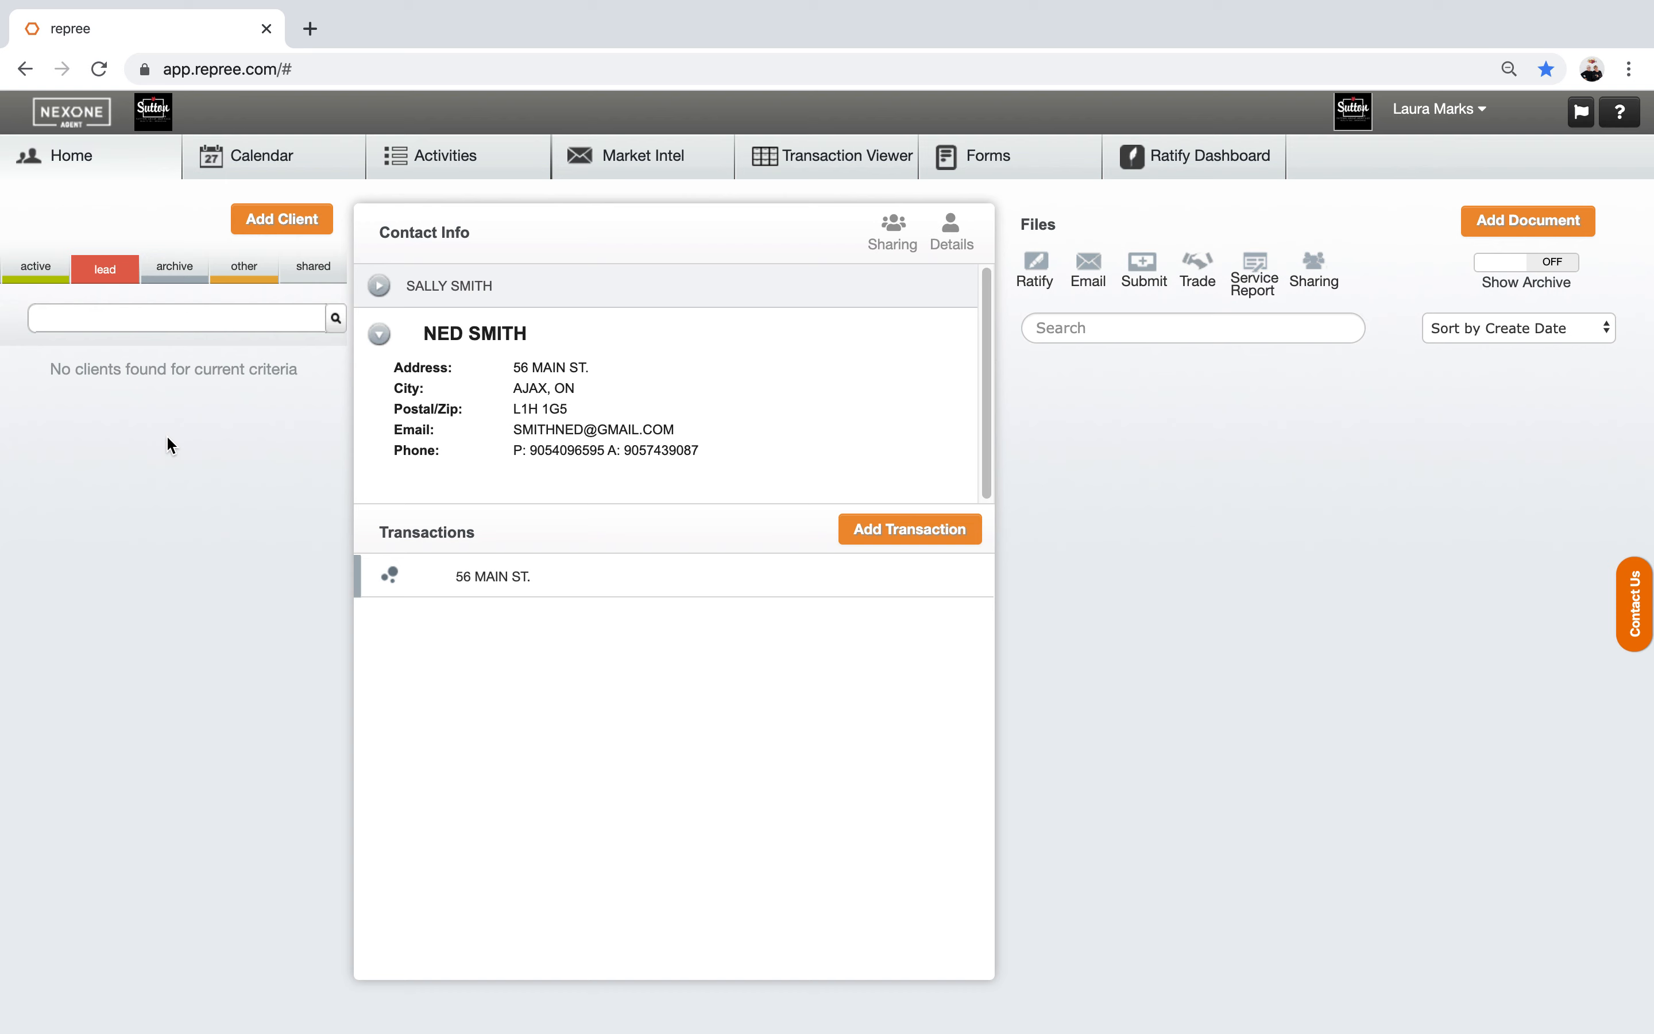
left_click(174, 265)
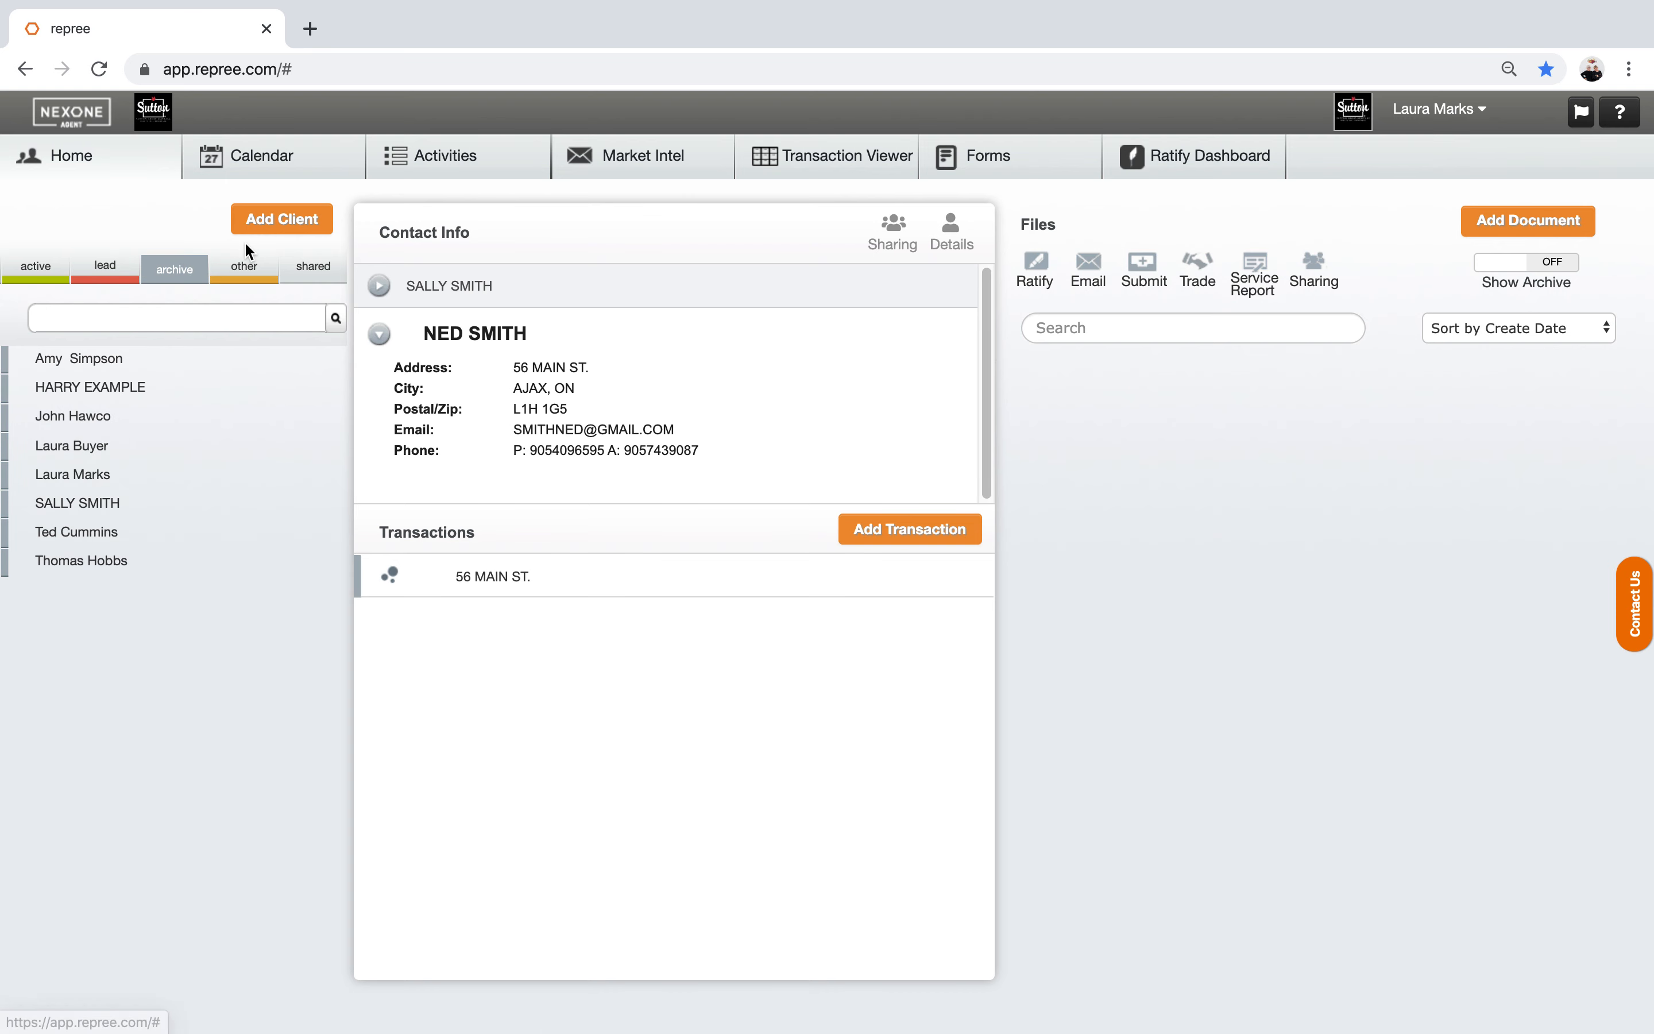
left_click(254, 275)
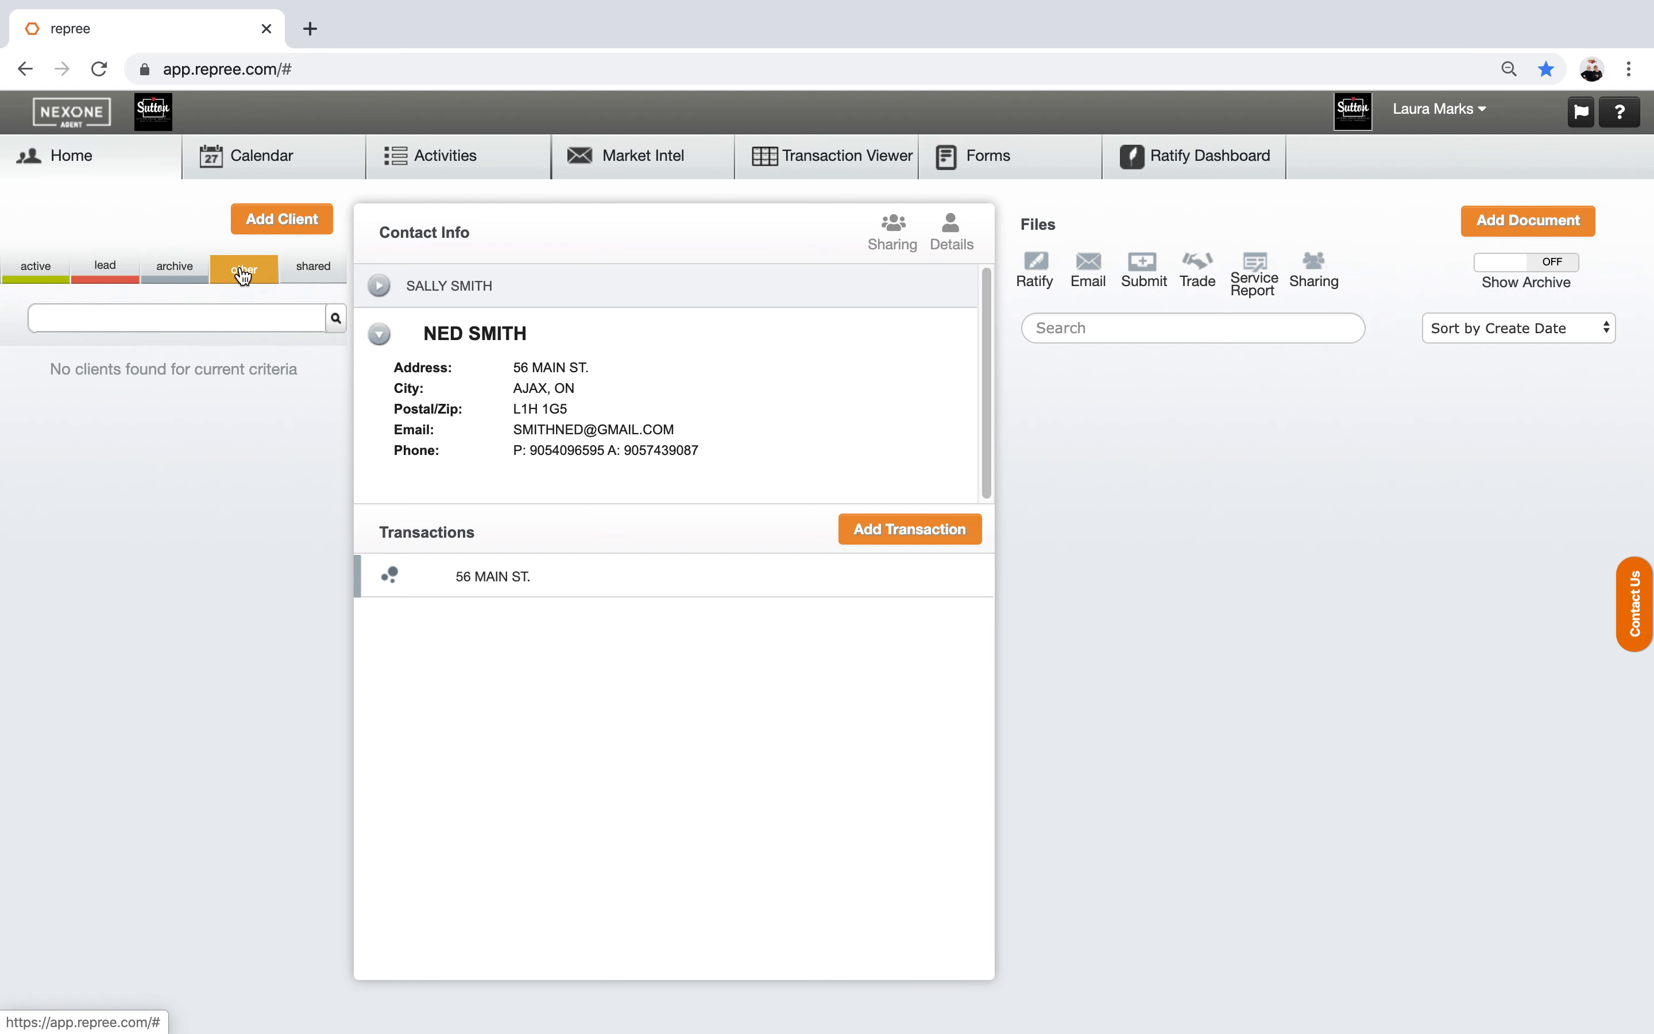
left_click(316, 271)
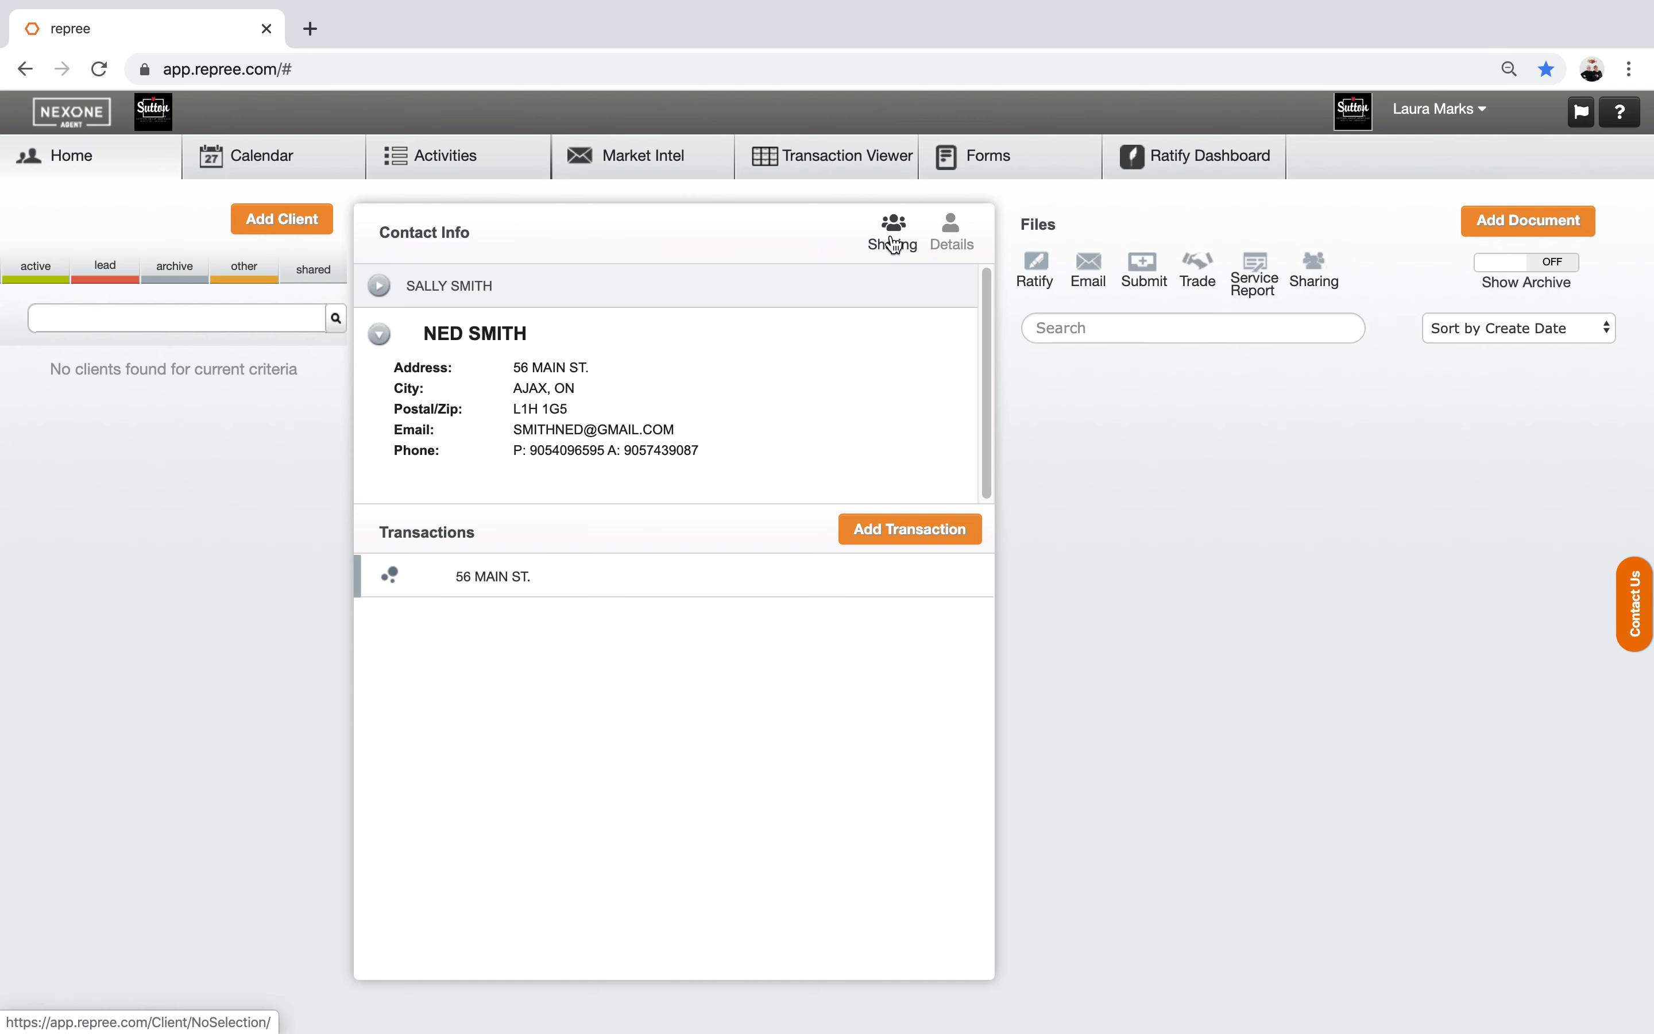
Step: Dismiss the no-client-selected warning from Details and return to the archive list
left_click(956, 239)
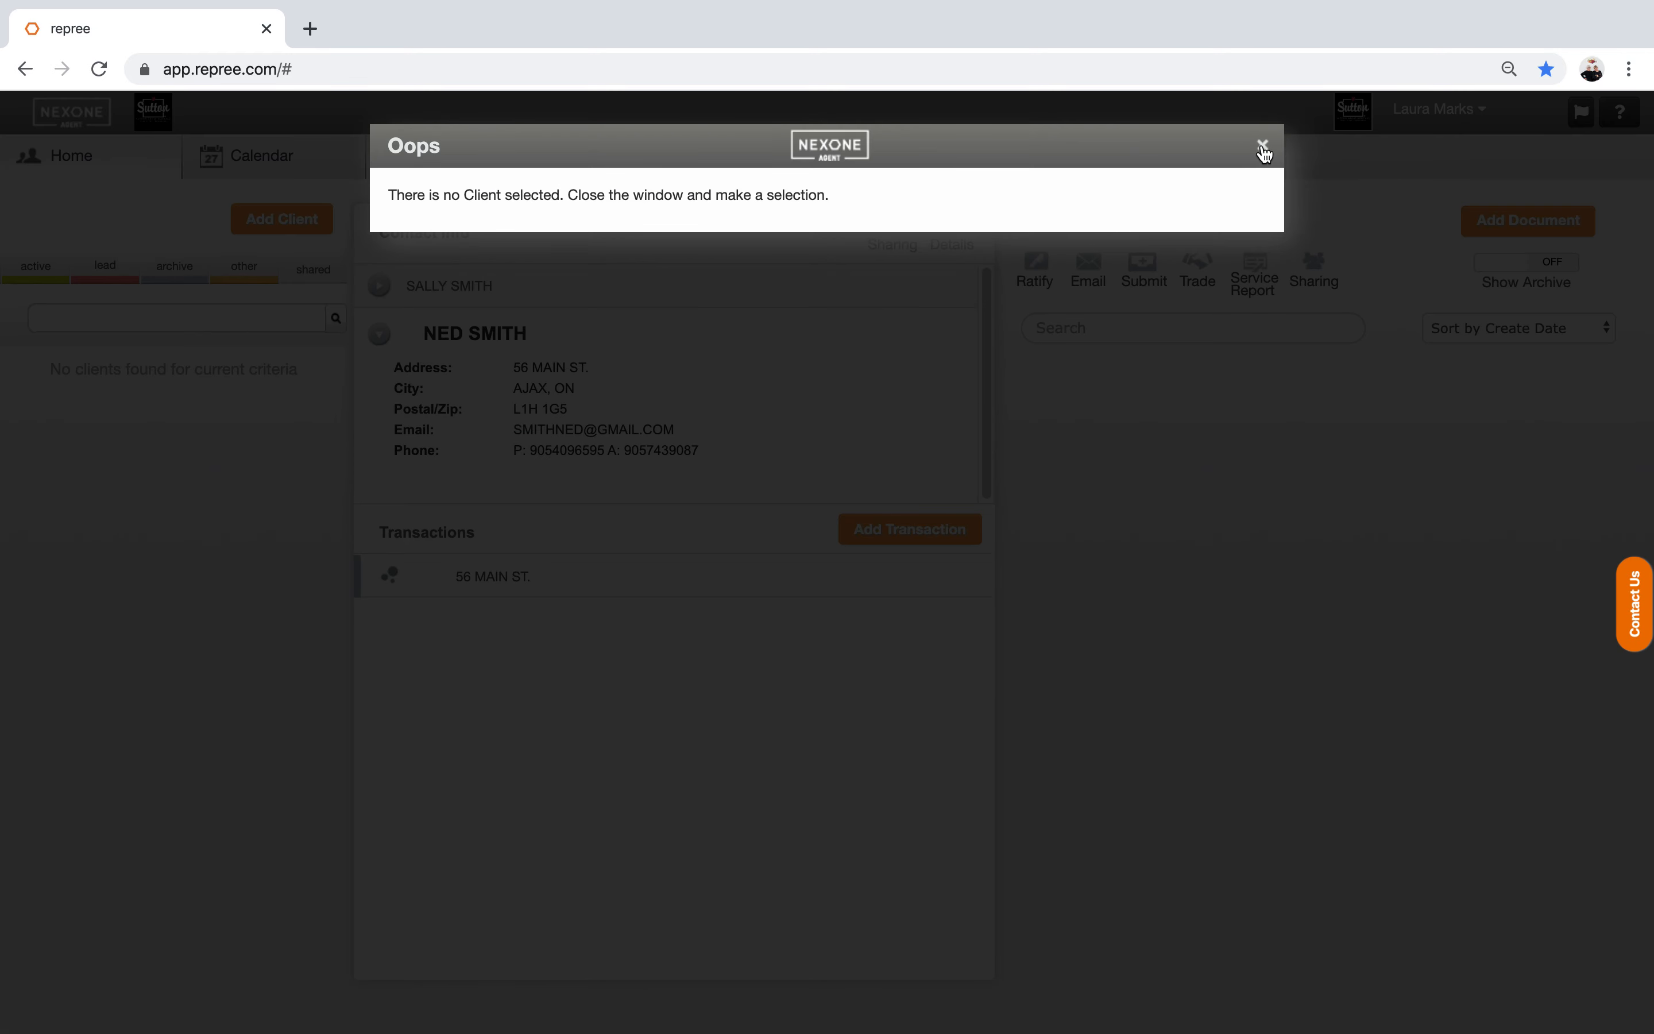
left_click(1262, 144)
left_click(190, 274)
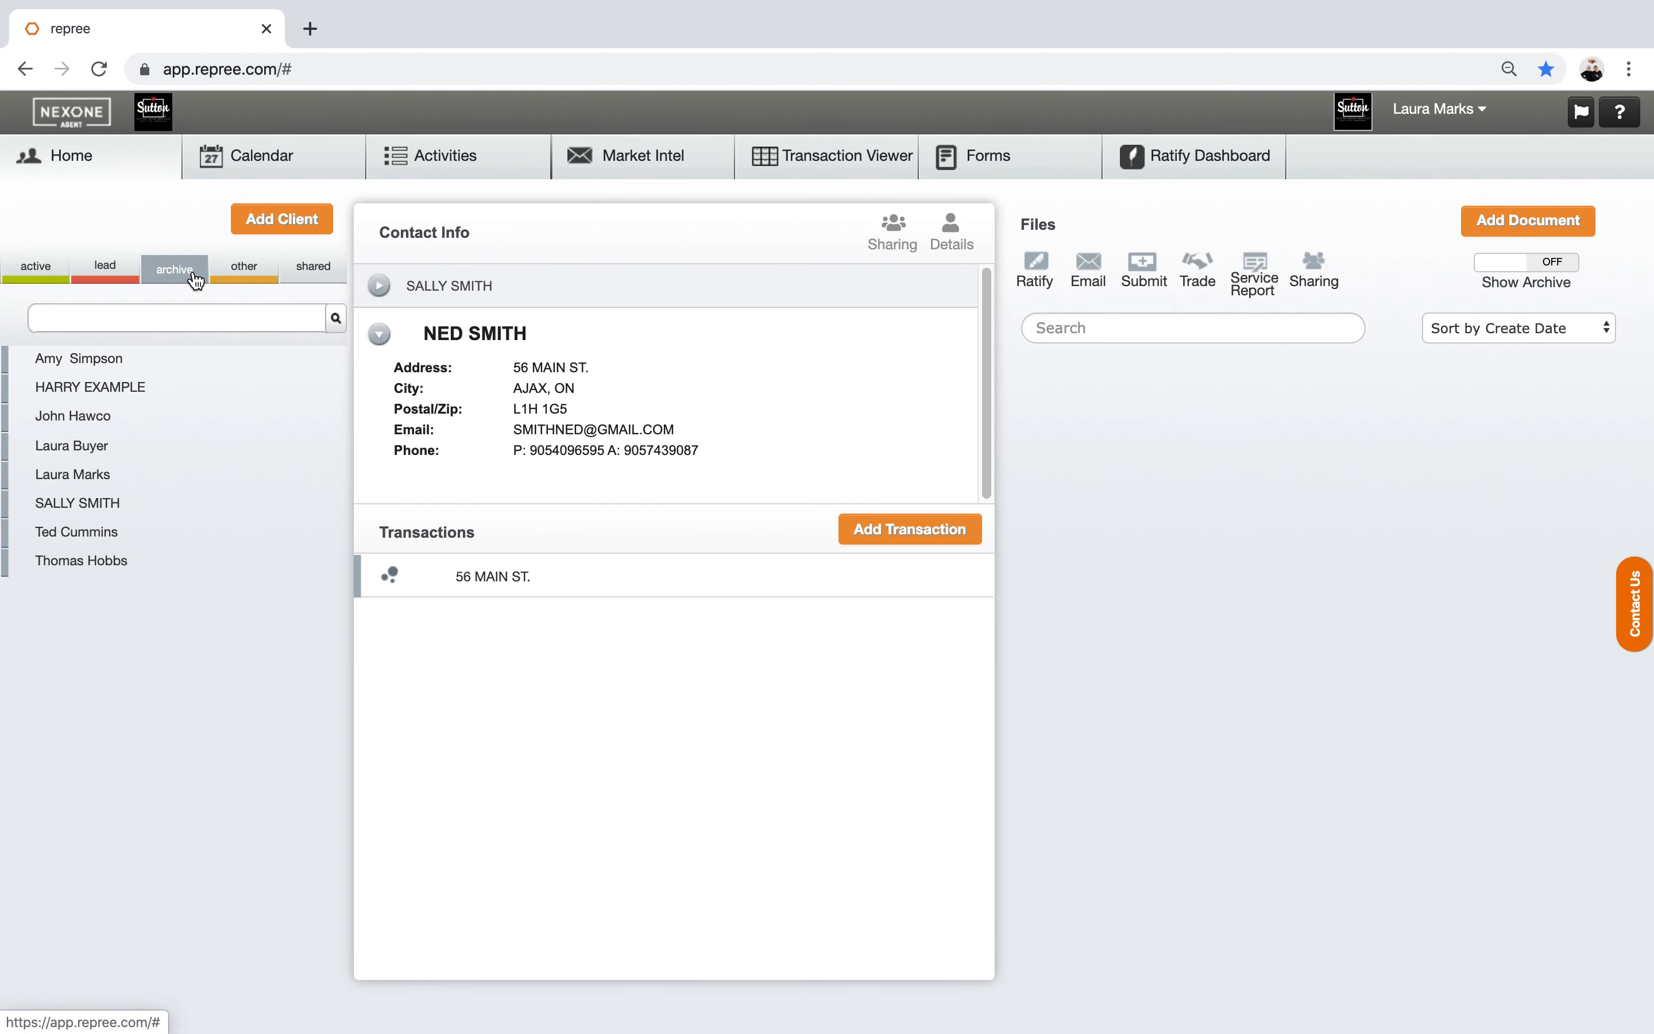
Step: Review the archived client's full record in Edit Client, then close it without changes
left_click(80, 504)
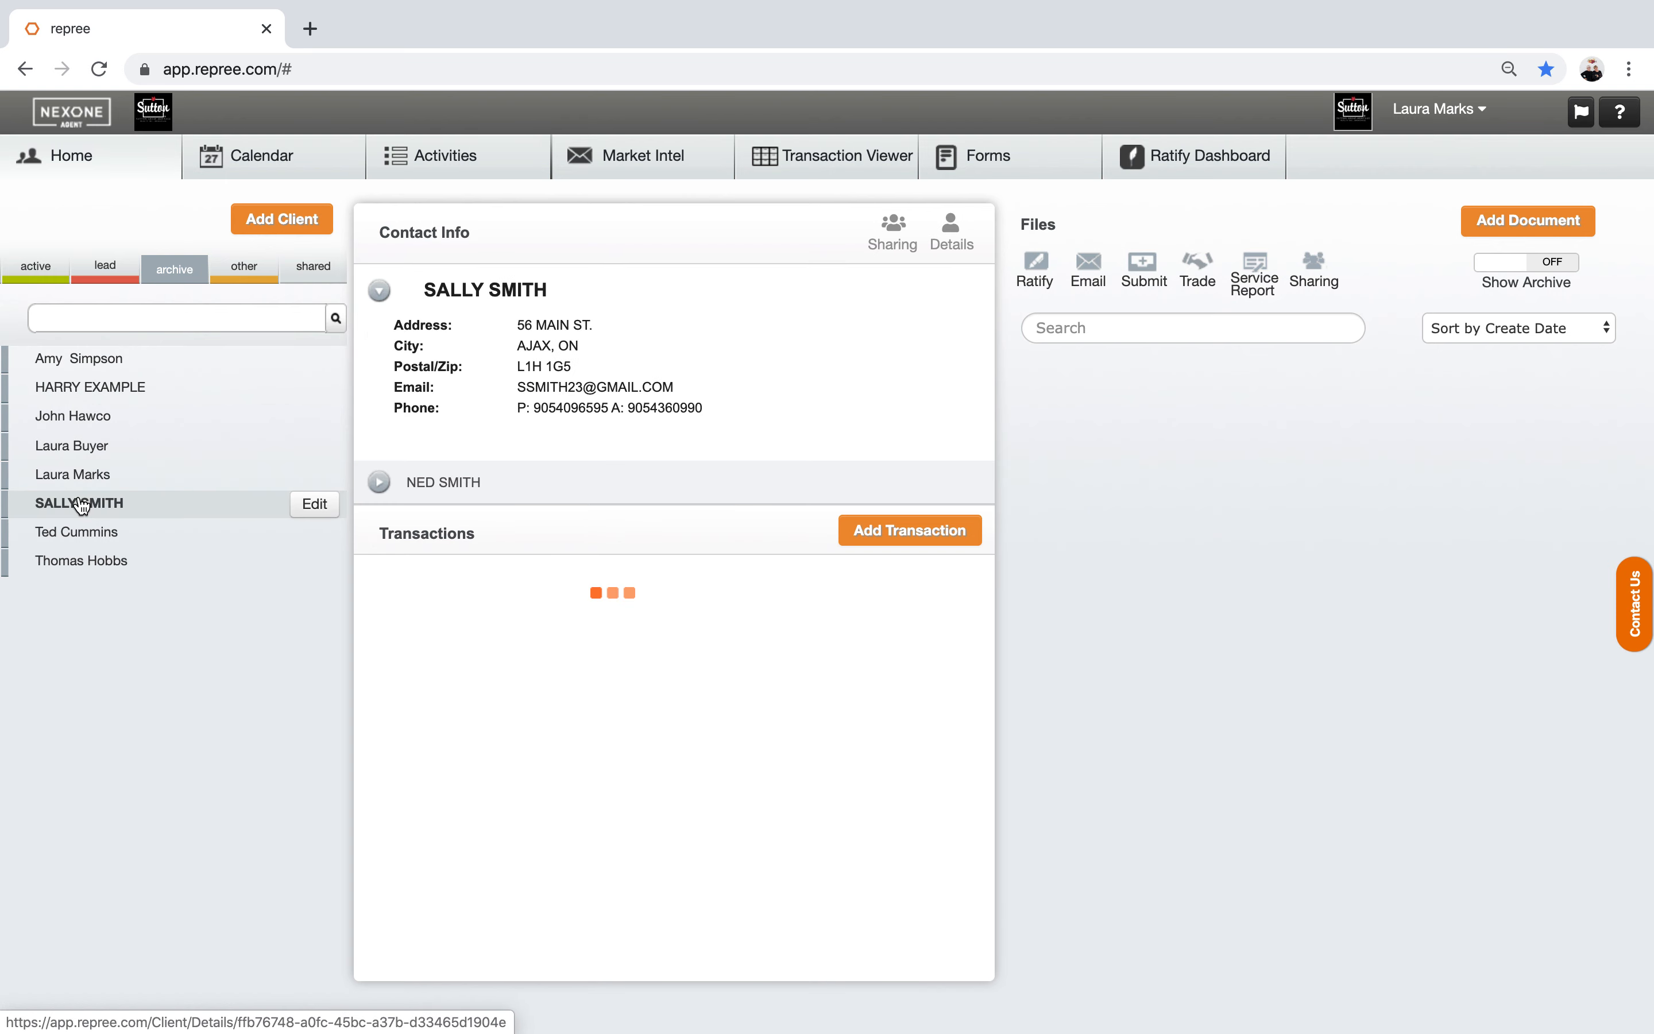
left_click(961, 245)
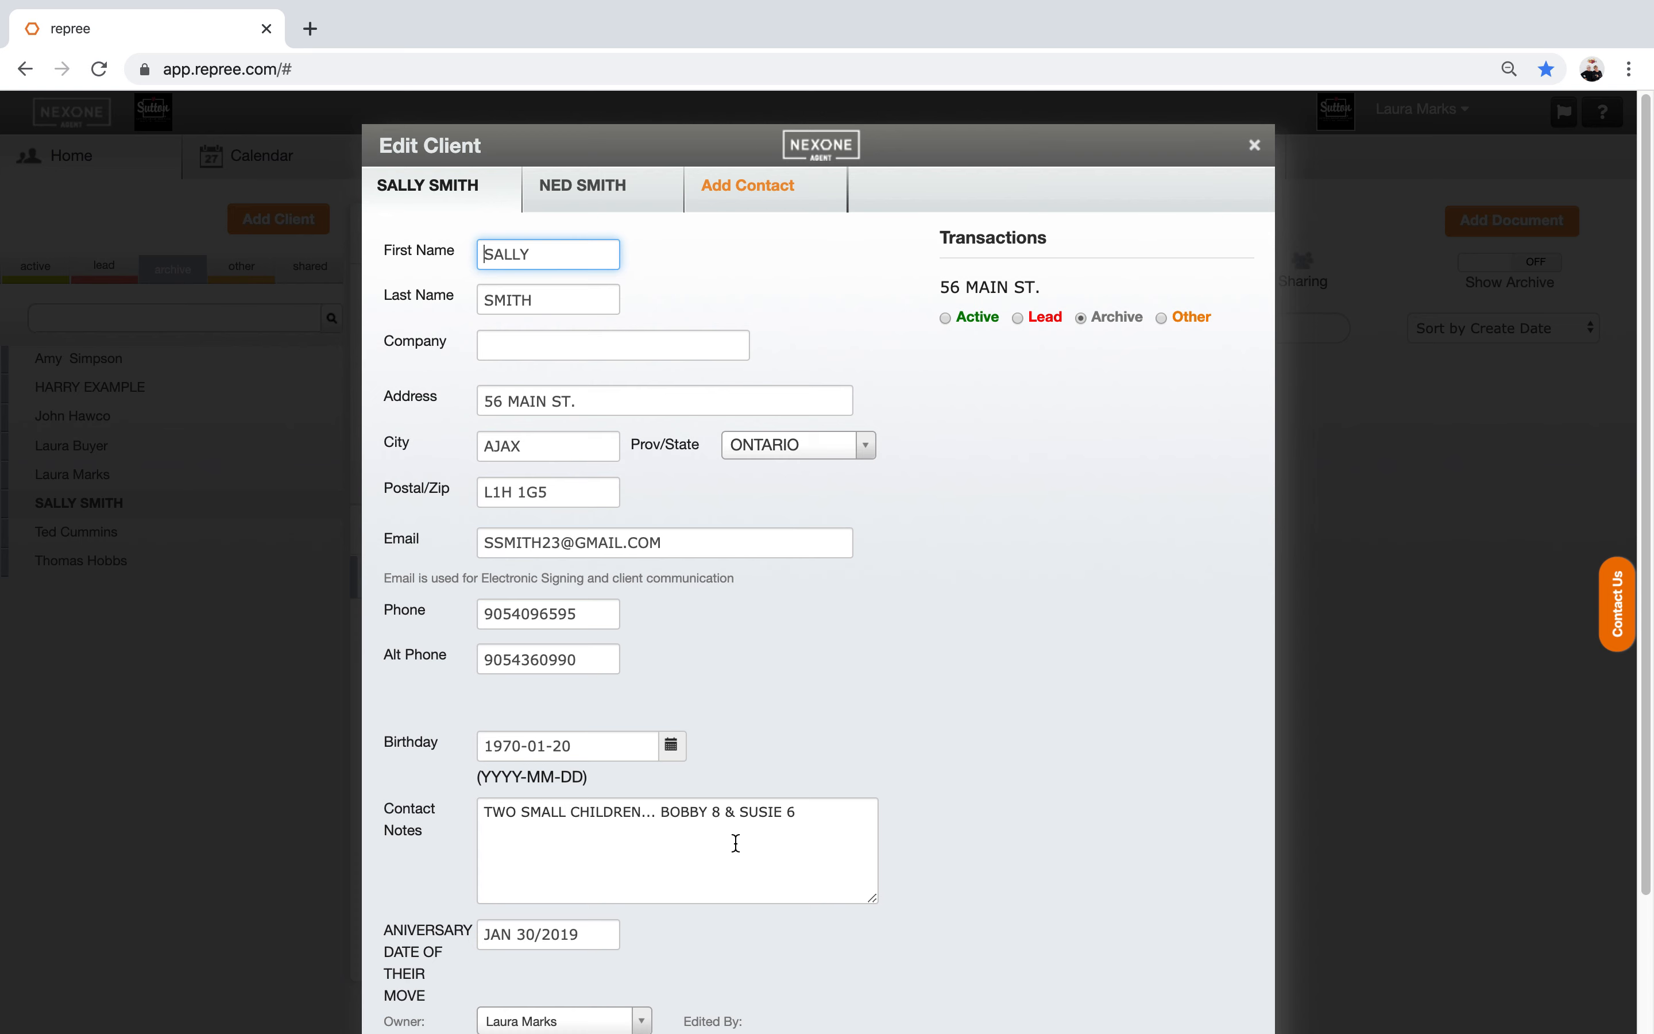
left_click(1254, 144)
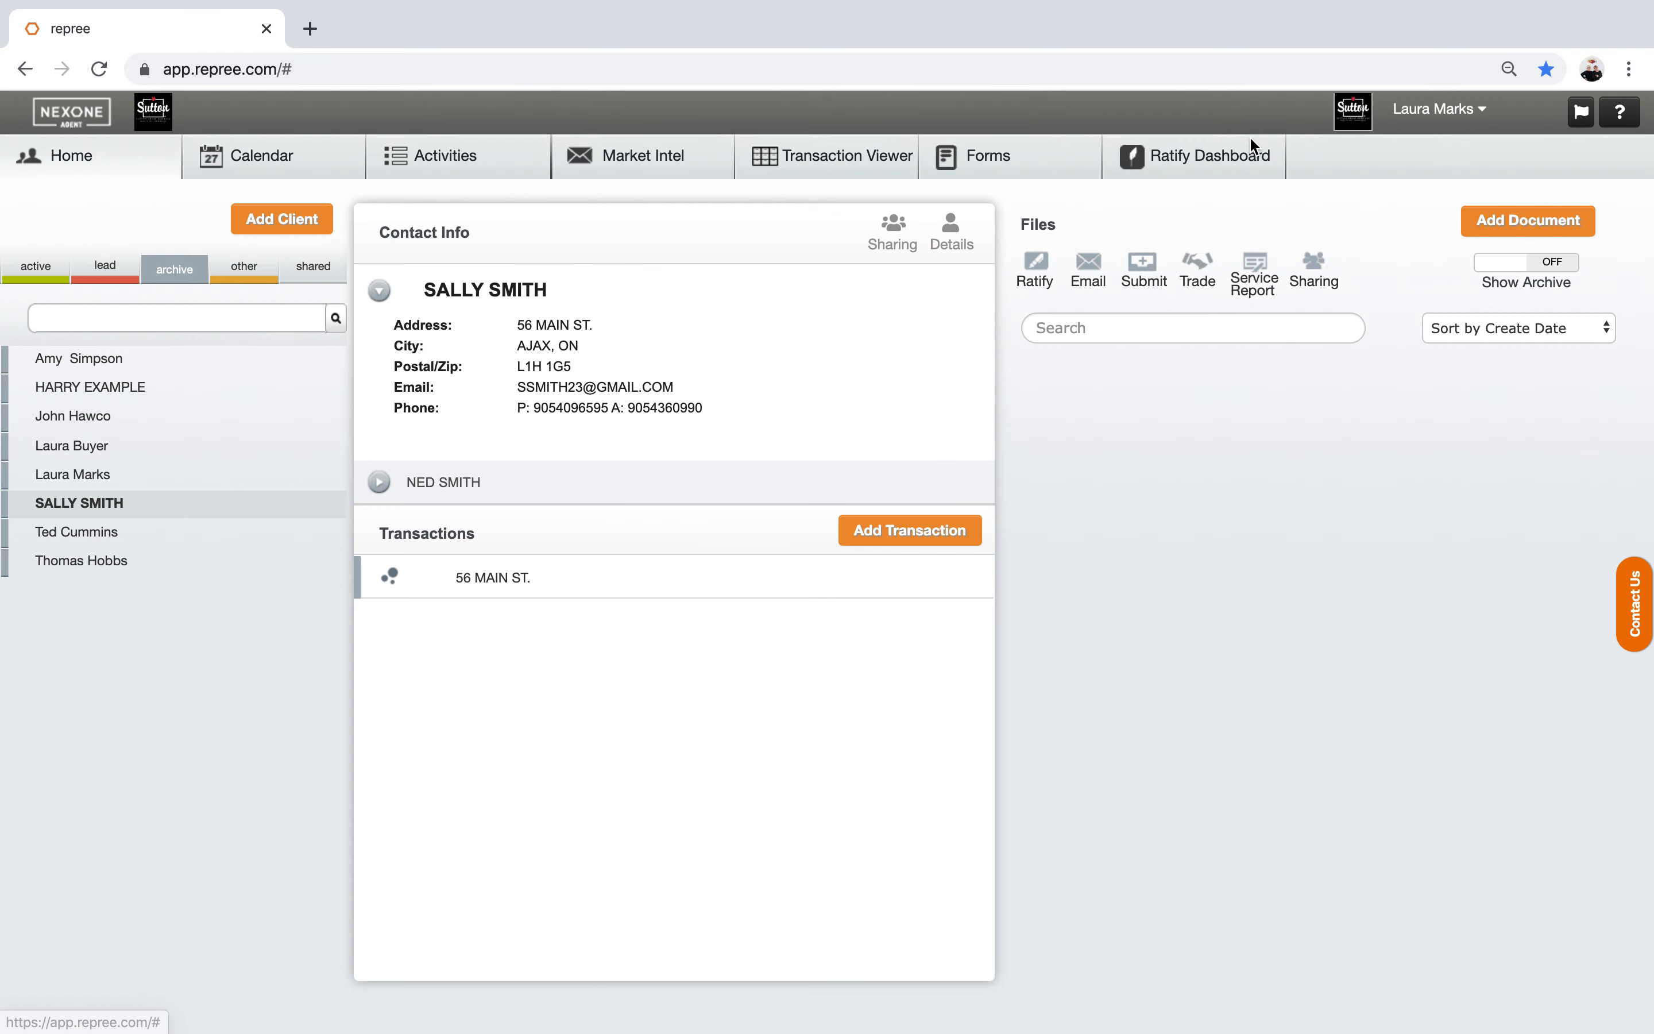